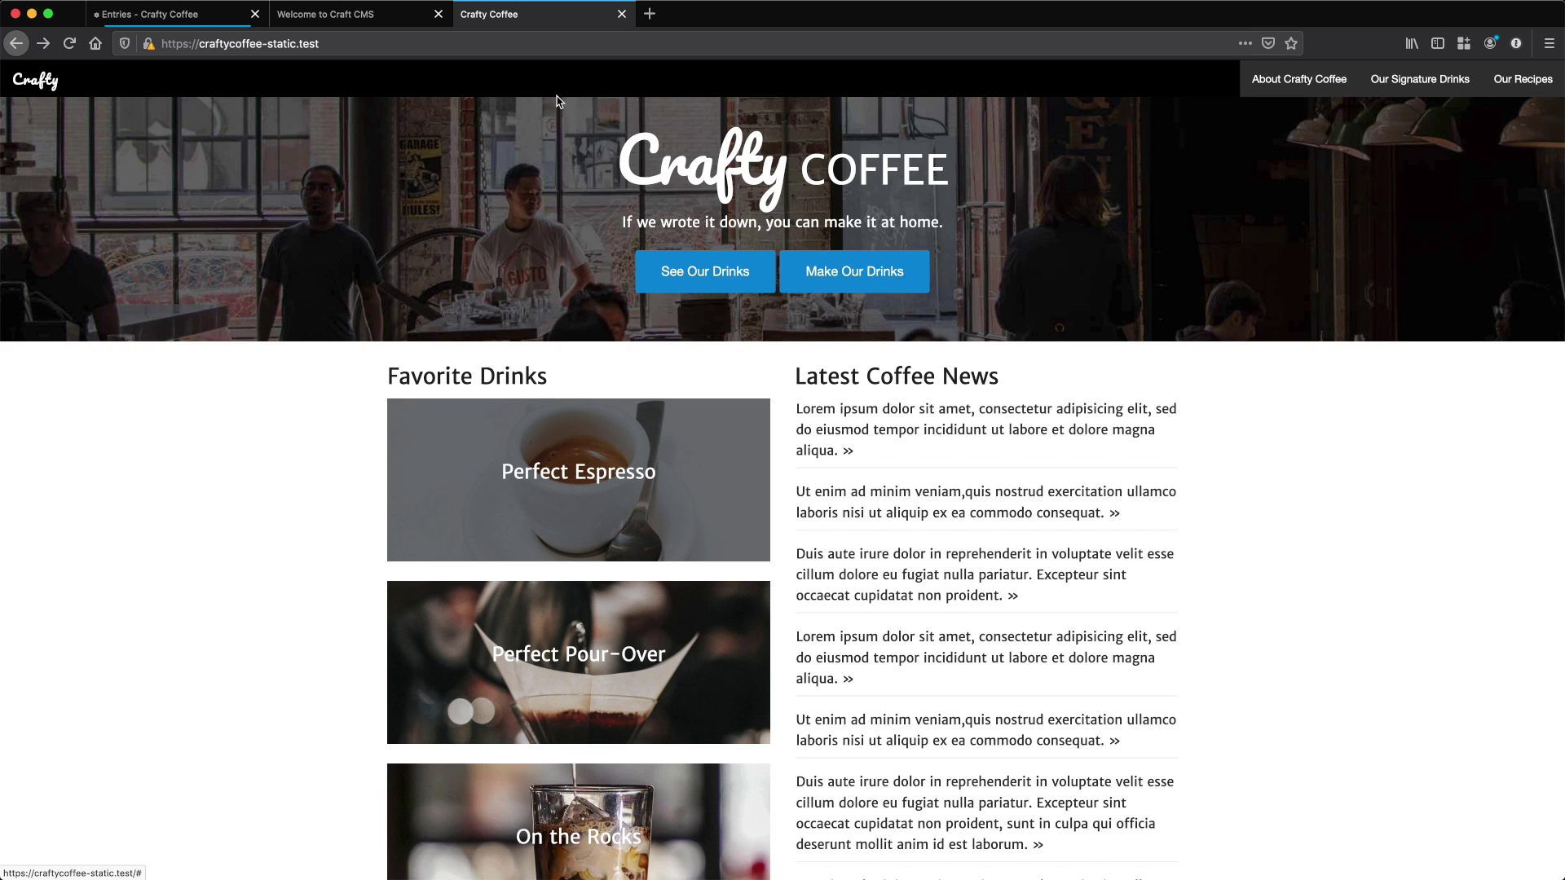
Type the example path /about/locations/austin-tx into the Firefox address bar, then delete it.
{"action": "left_click", "coordinate": [371, 16]}
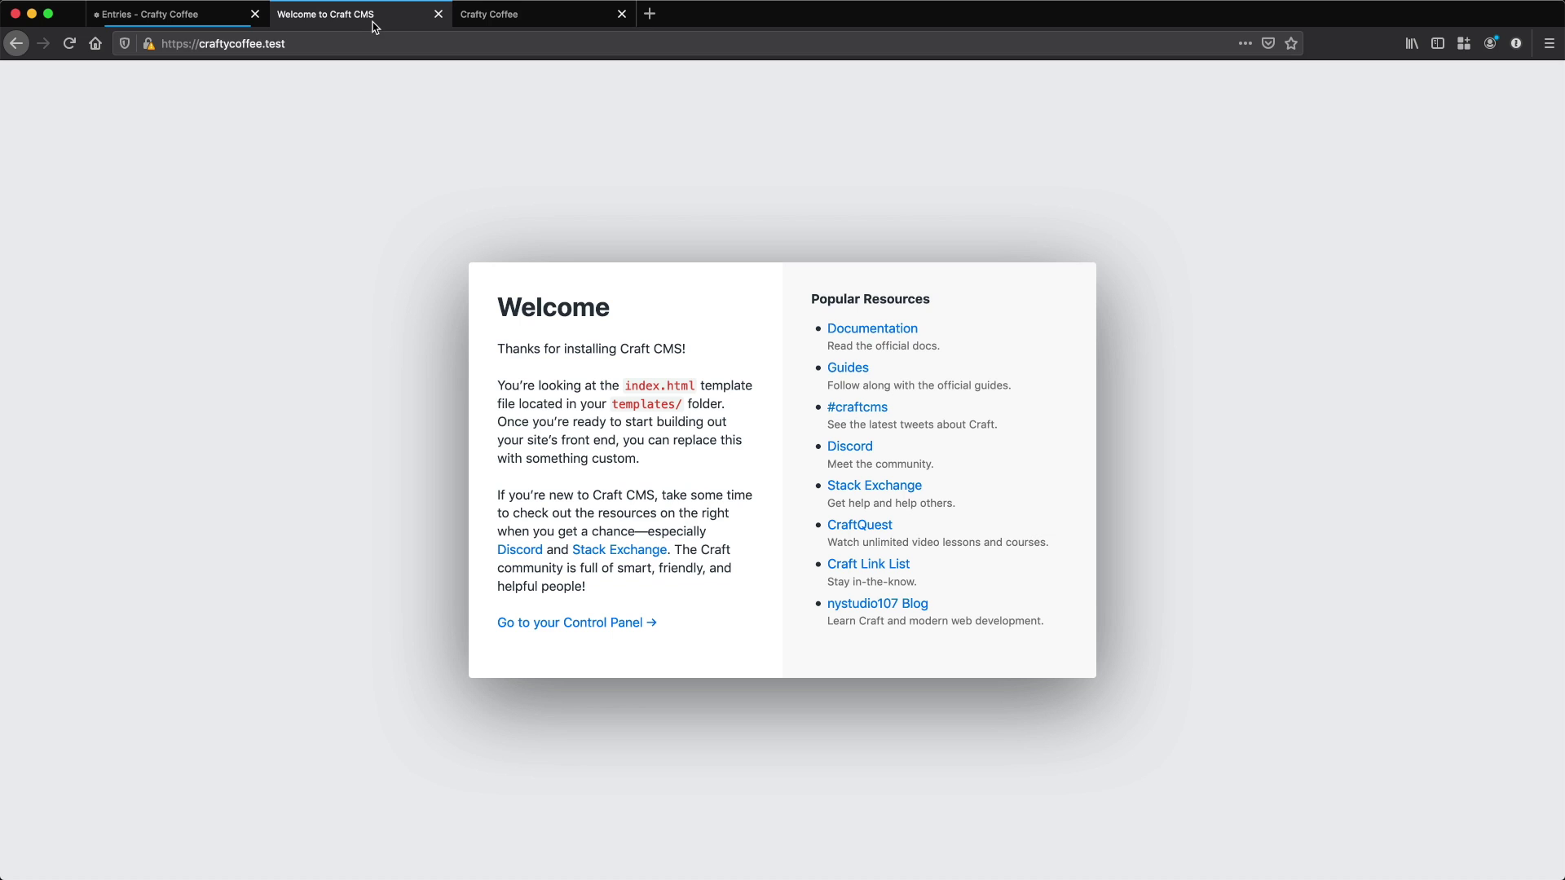
{"action": "left_click", "coordinate": [362, 43]}
{"action": "left_click", "coordinate": [349, 39]}
{"action": "type", "text": "/about/"}
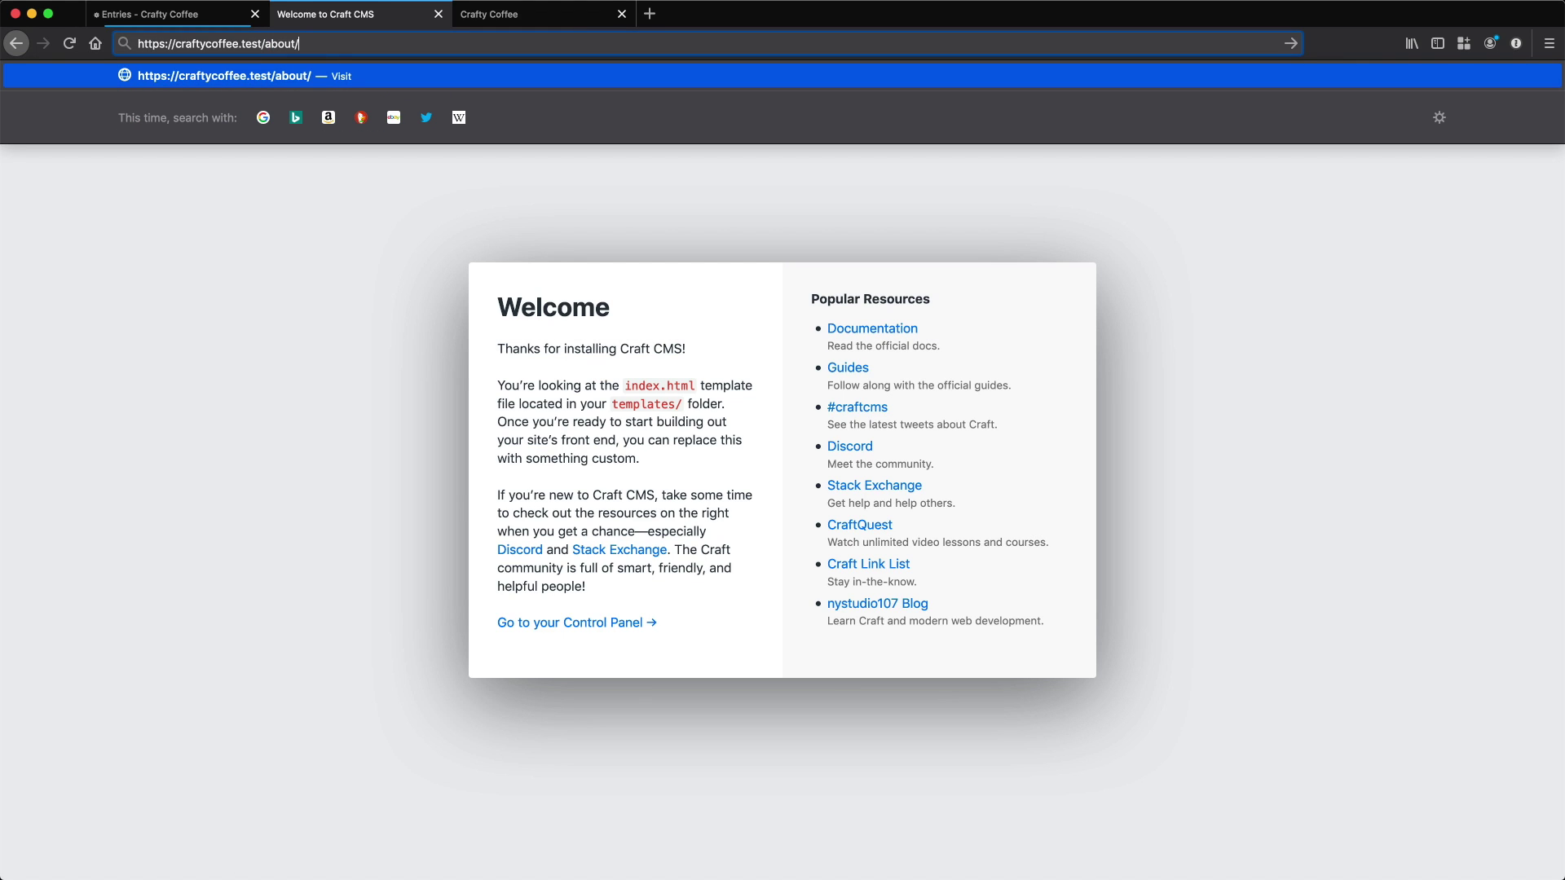
{"action": "type", "text": "locations/austin"}
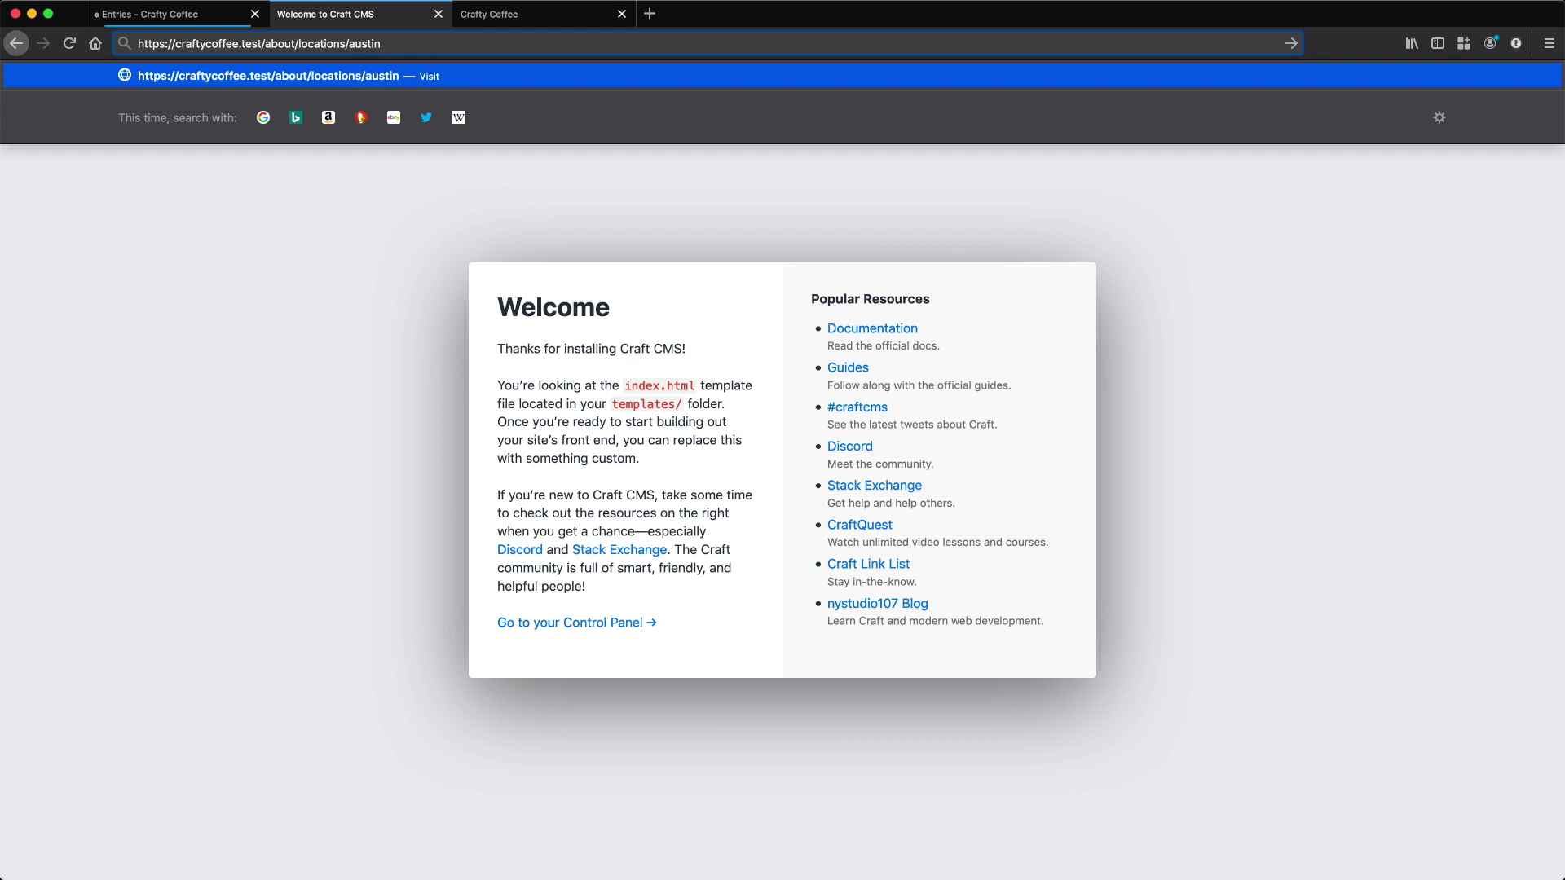
{"action": "type", "text": "-tx"}
{"action": "key", "text": "shift+alt+Left"}
{"action": "key", "text": "shift+alt+Left"}
{"action": "key", "text": "shift+alt+Left"}
{"action": "key", "text": "shift+alt+Left"}
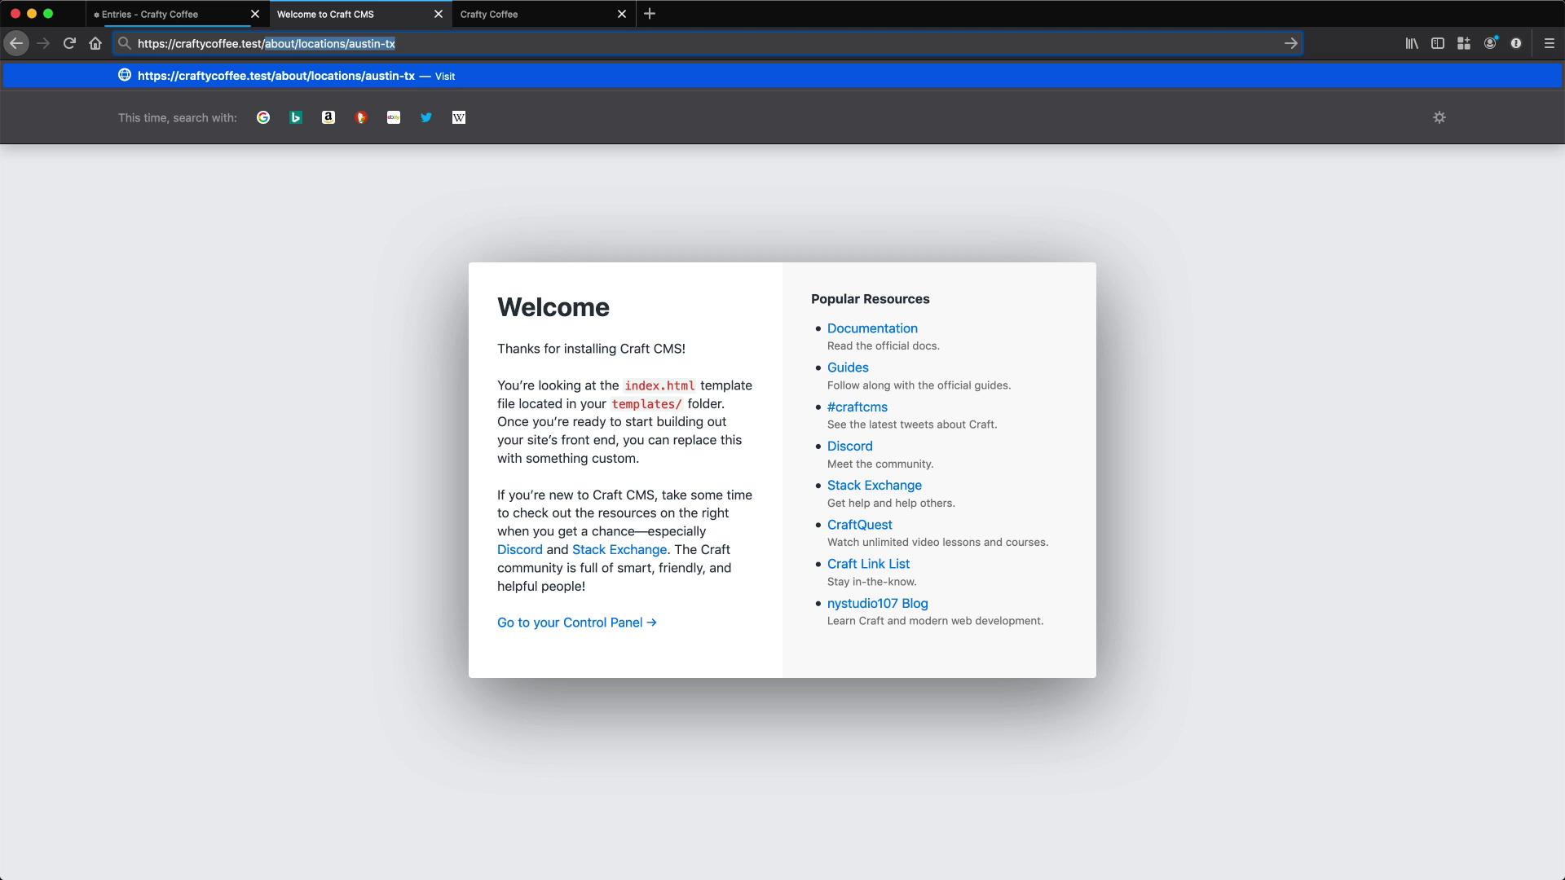
{"action": "key", "text": "BackSpace"}
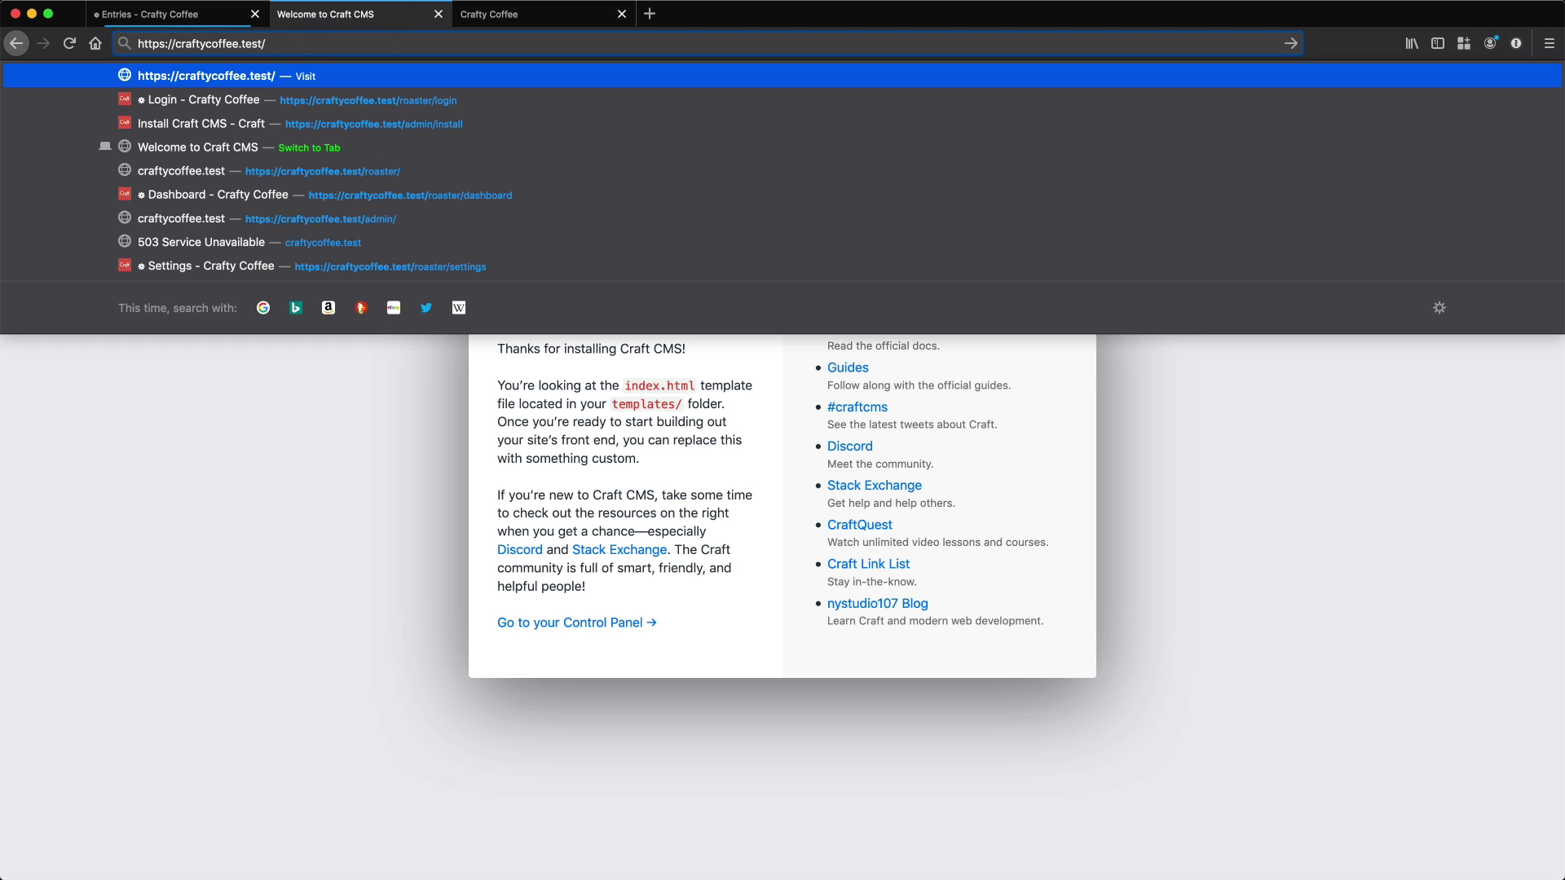
Start a new section from Settings > Sections in the Crafty Coffee control panel.
{"action": "left_click", "coordinate": [230, 15]}
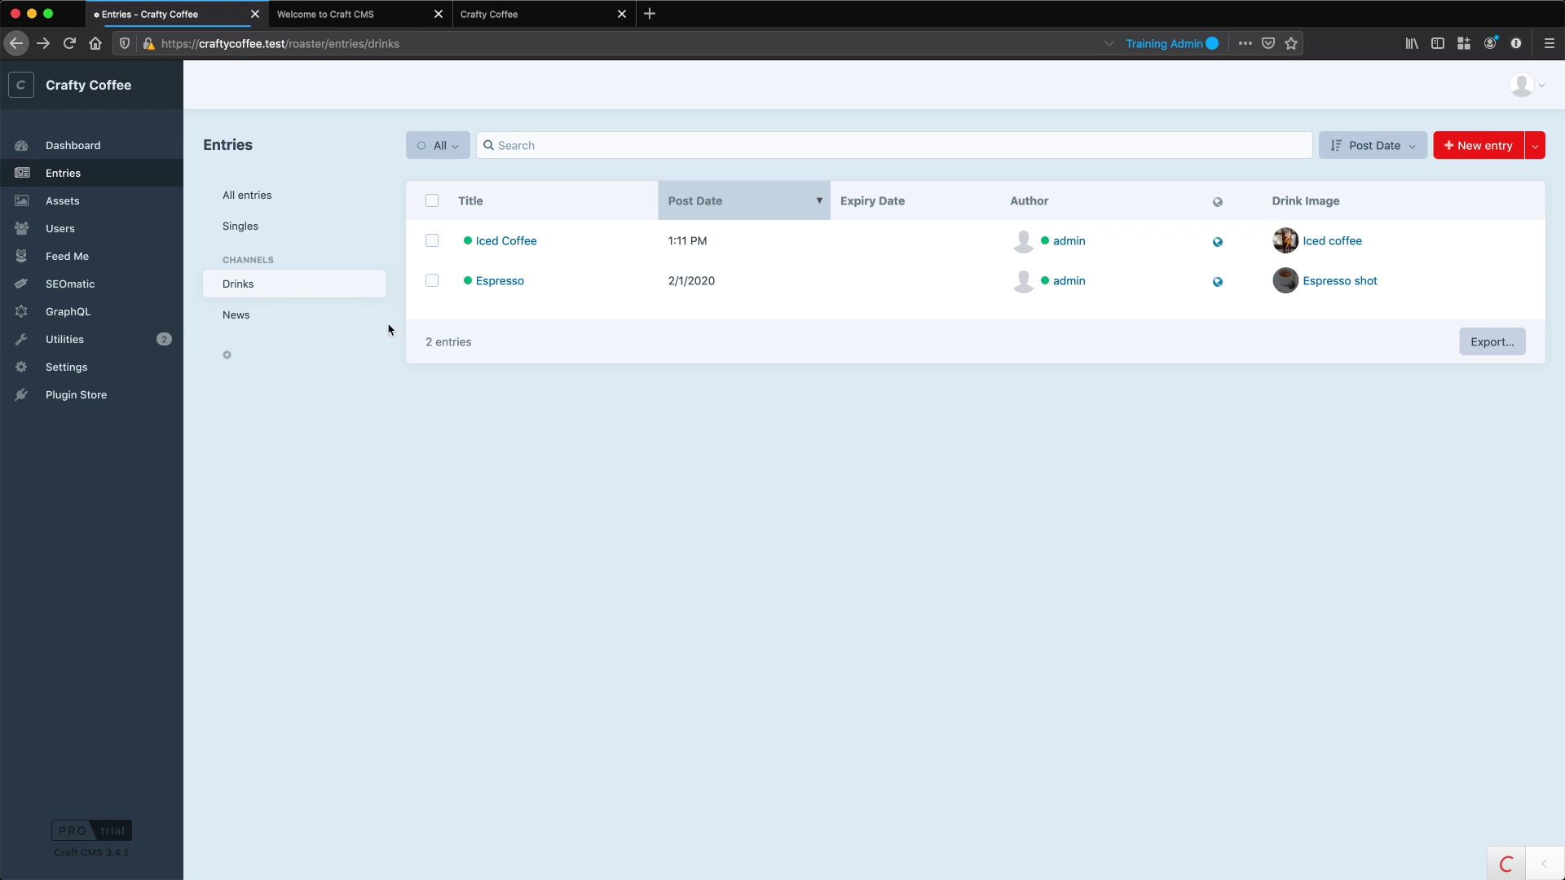
{"action": "left_click", "coordinate": [69, 368]}
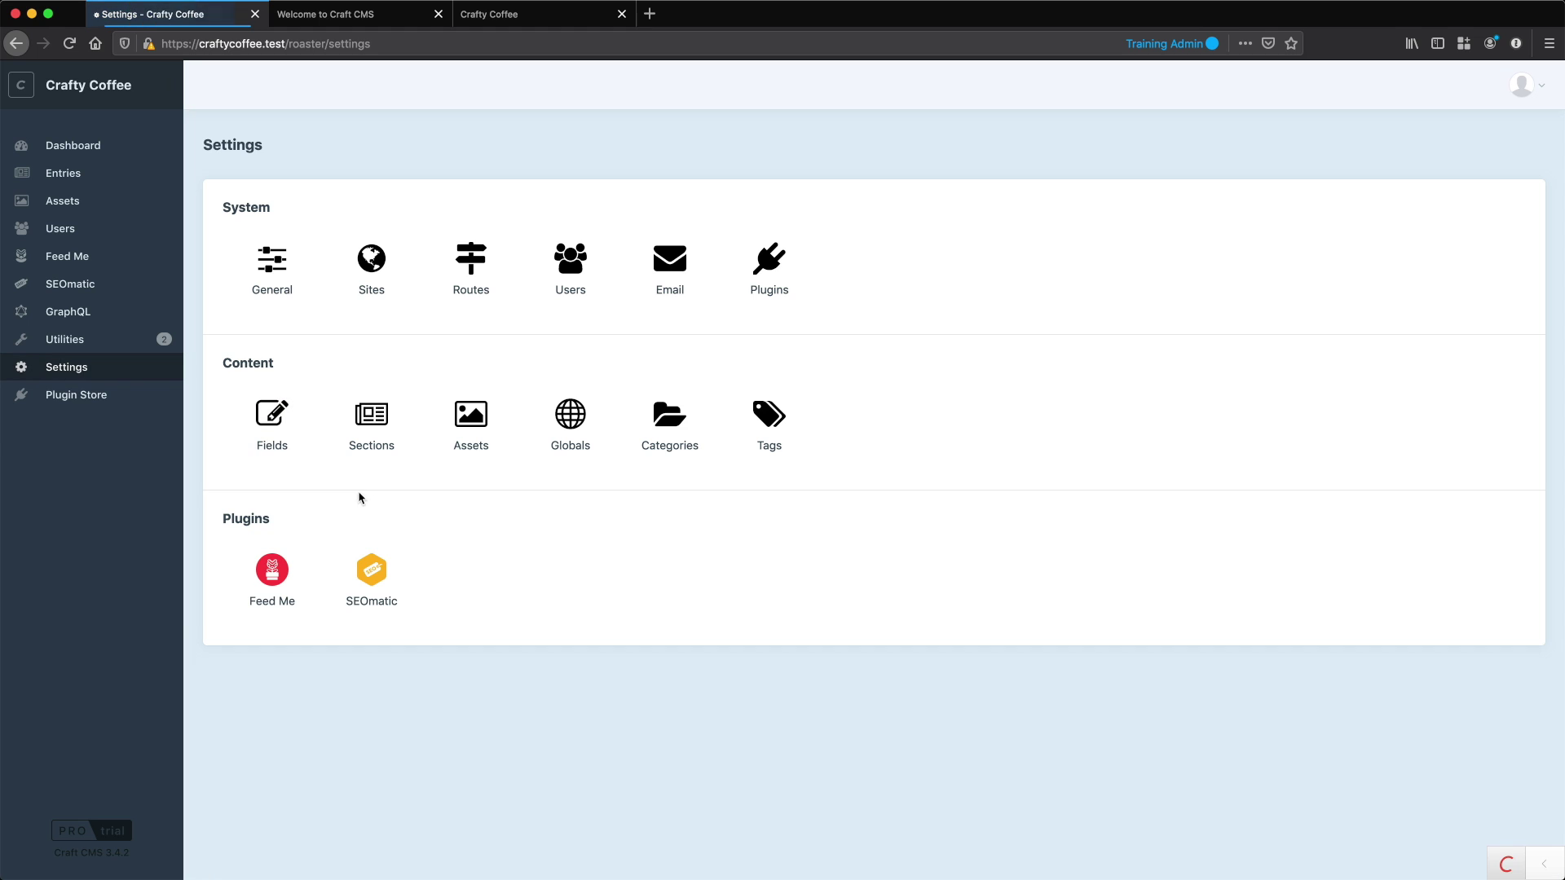
{"action": "left_click", "coordinate": [381, 409]}
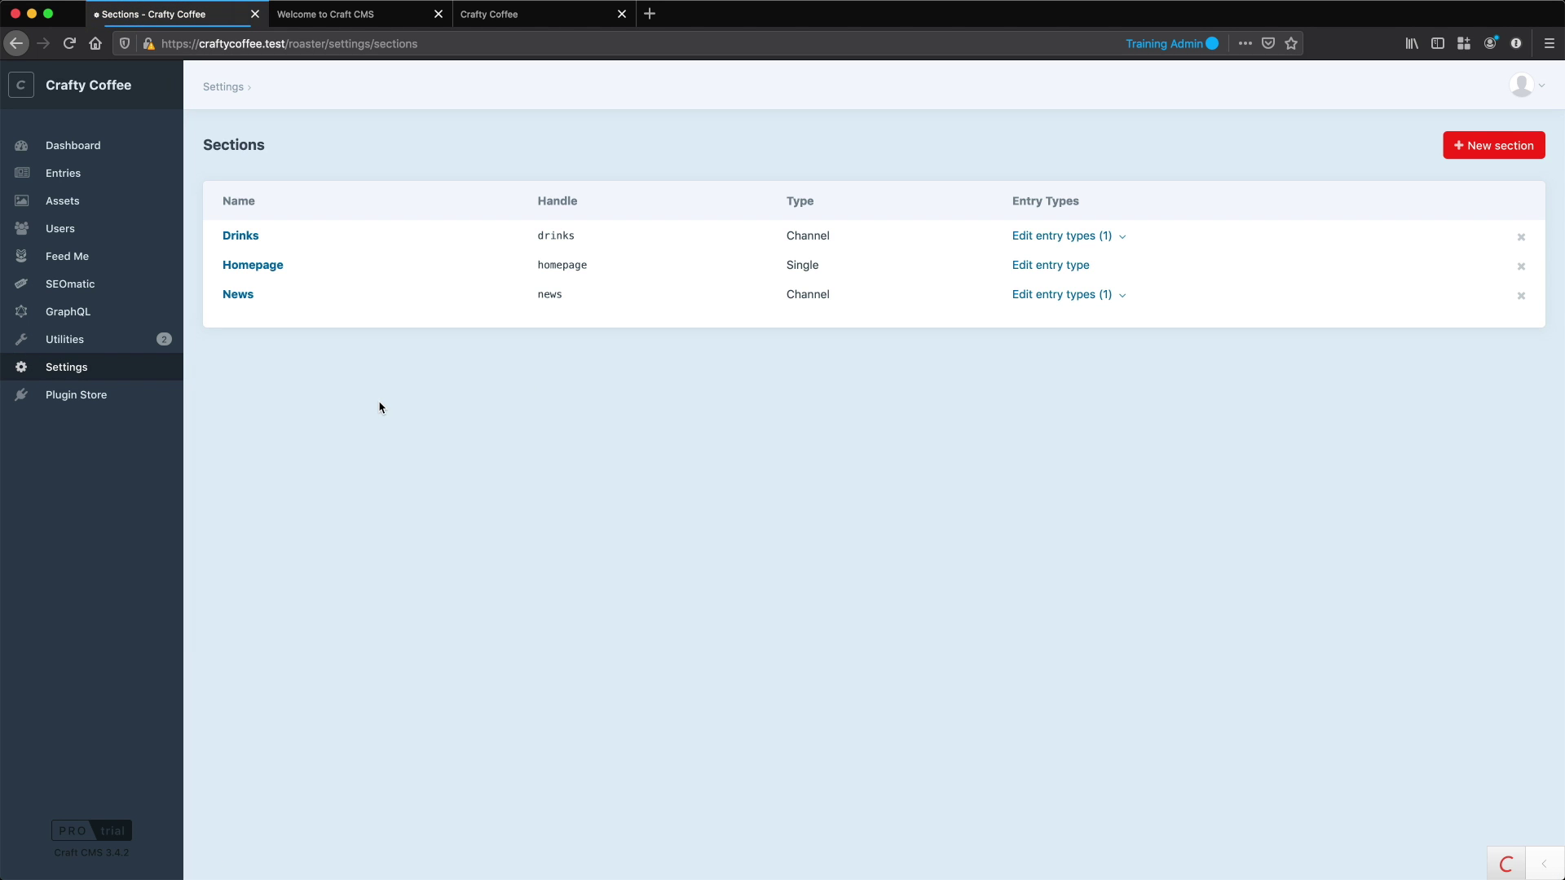
{"action": "left_click", "coordinate": [1495, 147]}
Name the section About Crafty Coffee and set its type to Structure.
{"action": "type", "text": "About C"}
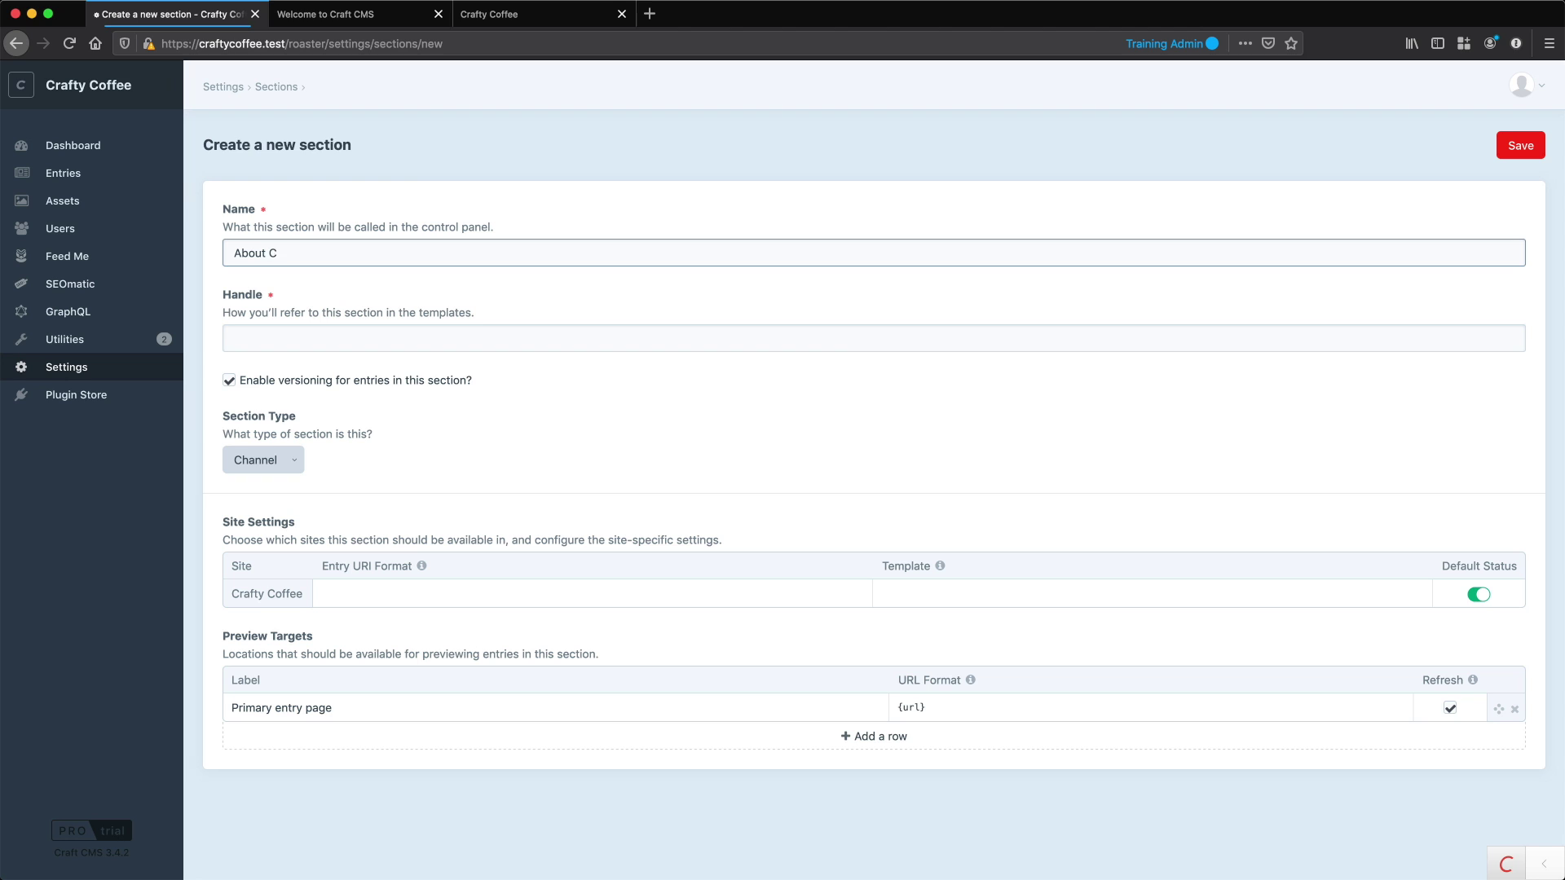
{"action": "type", "text": "rafty Coffee"}
{"action": "left_click", "coordinate": [307, 423]}
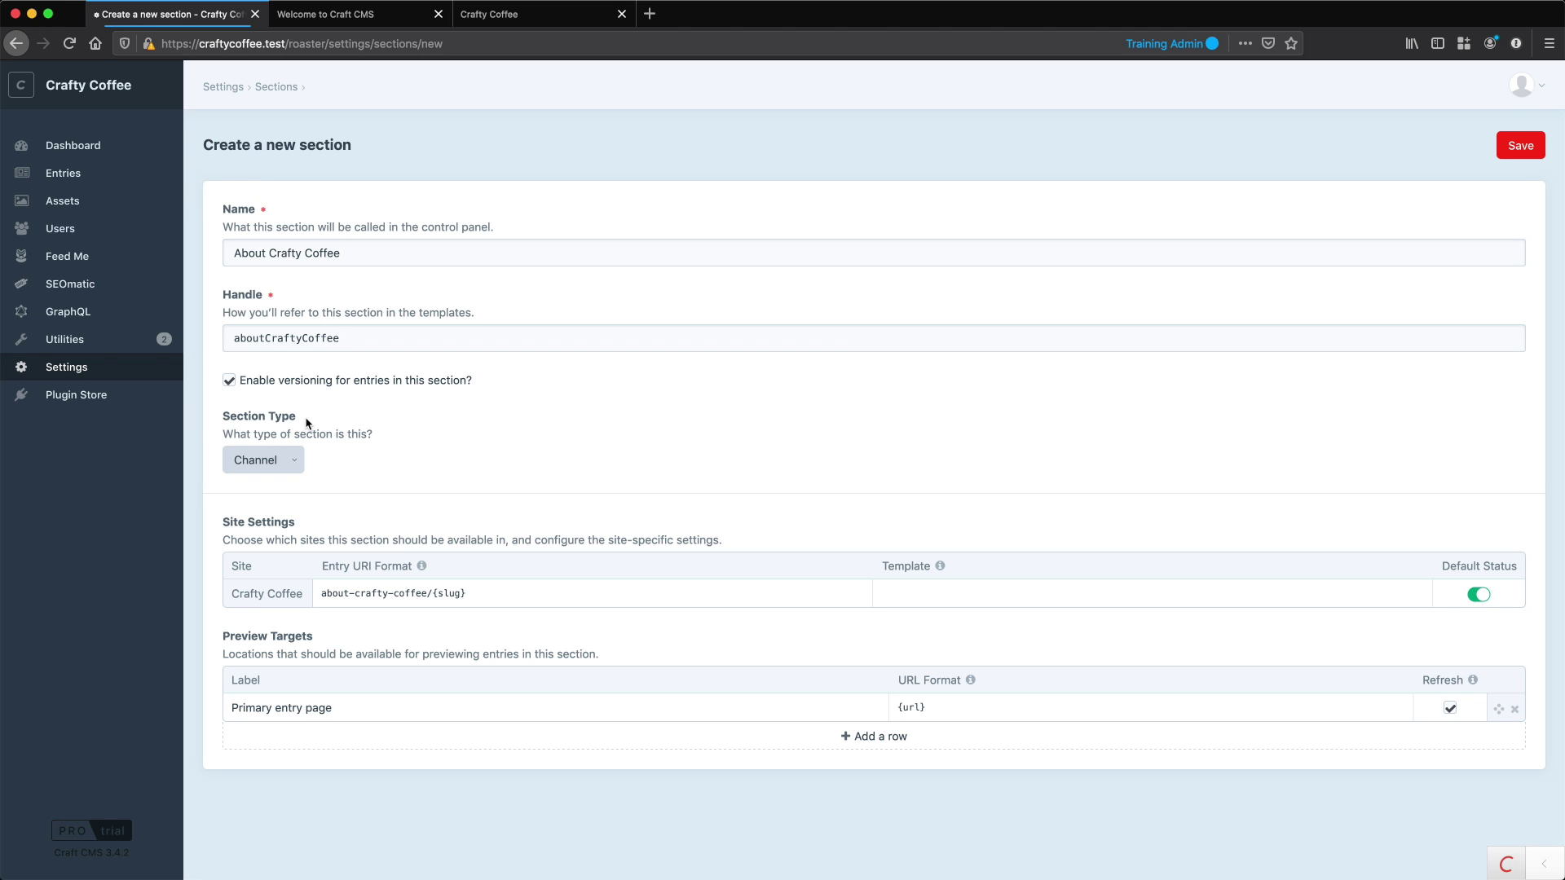
{"action": "left_click", "coordinate": [278, 457]}
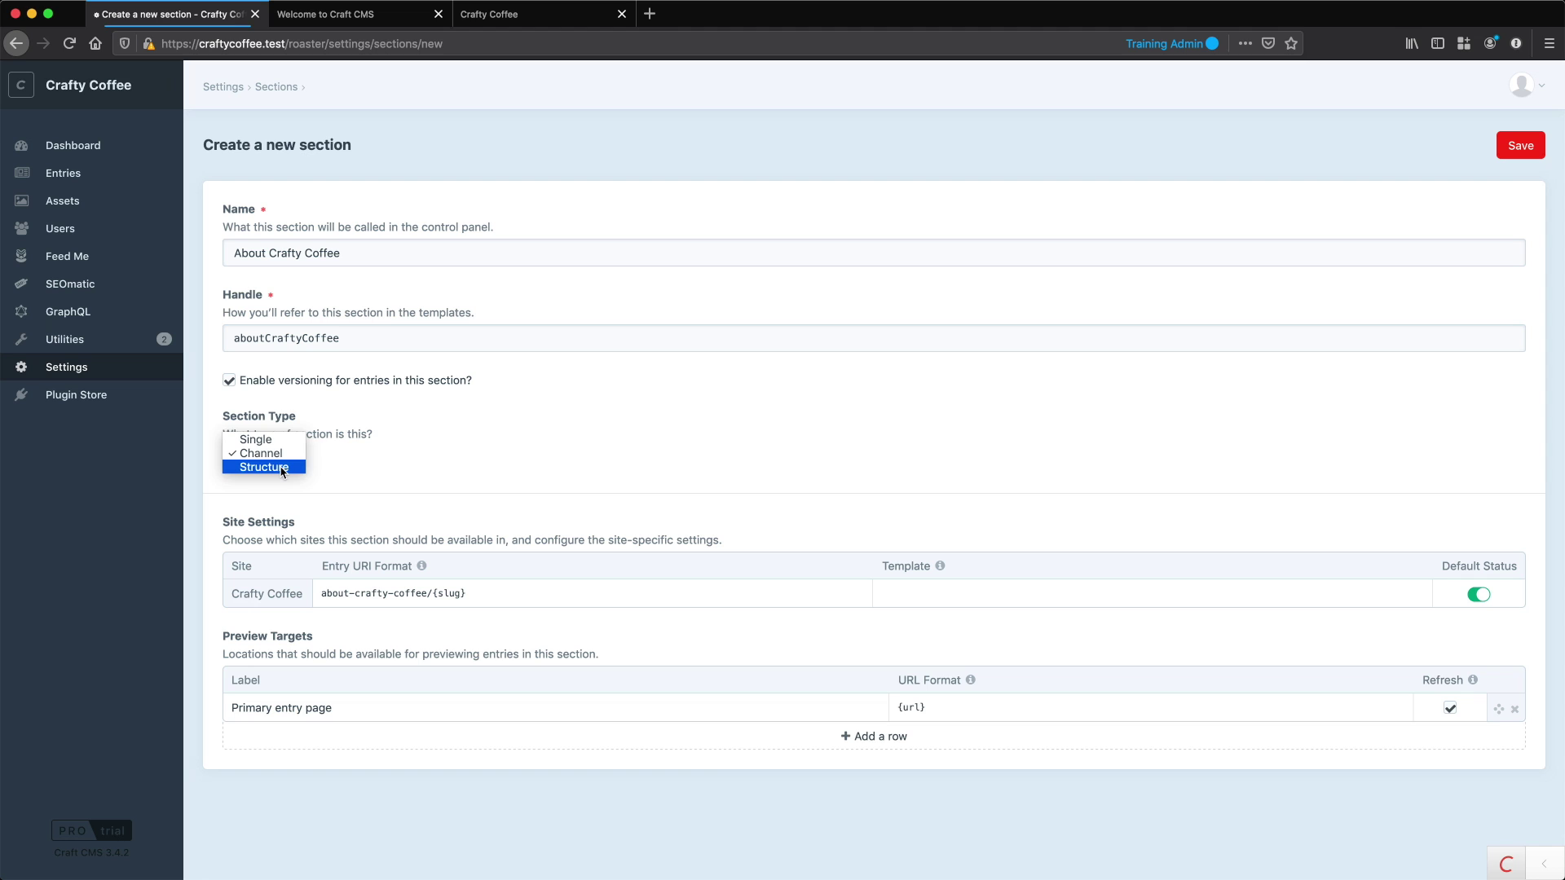
{"action": "left_click", "coordinate": [283, 468]}
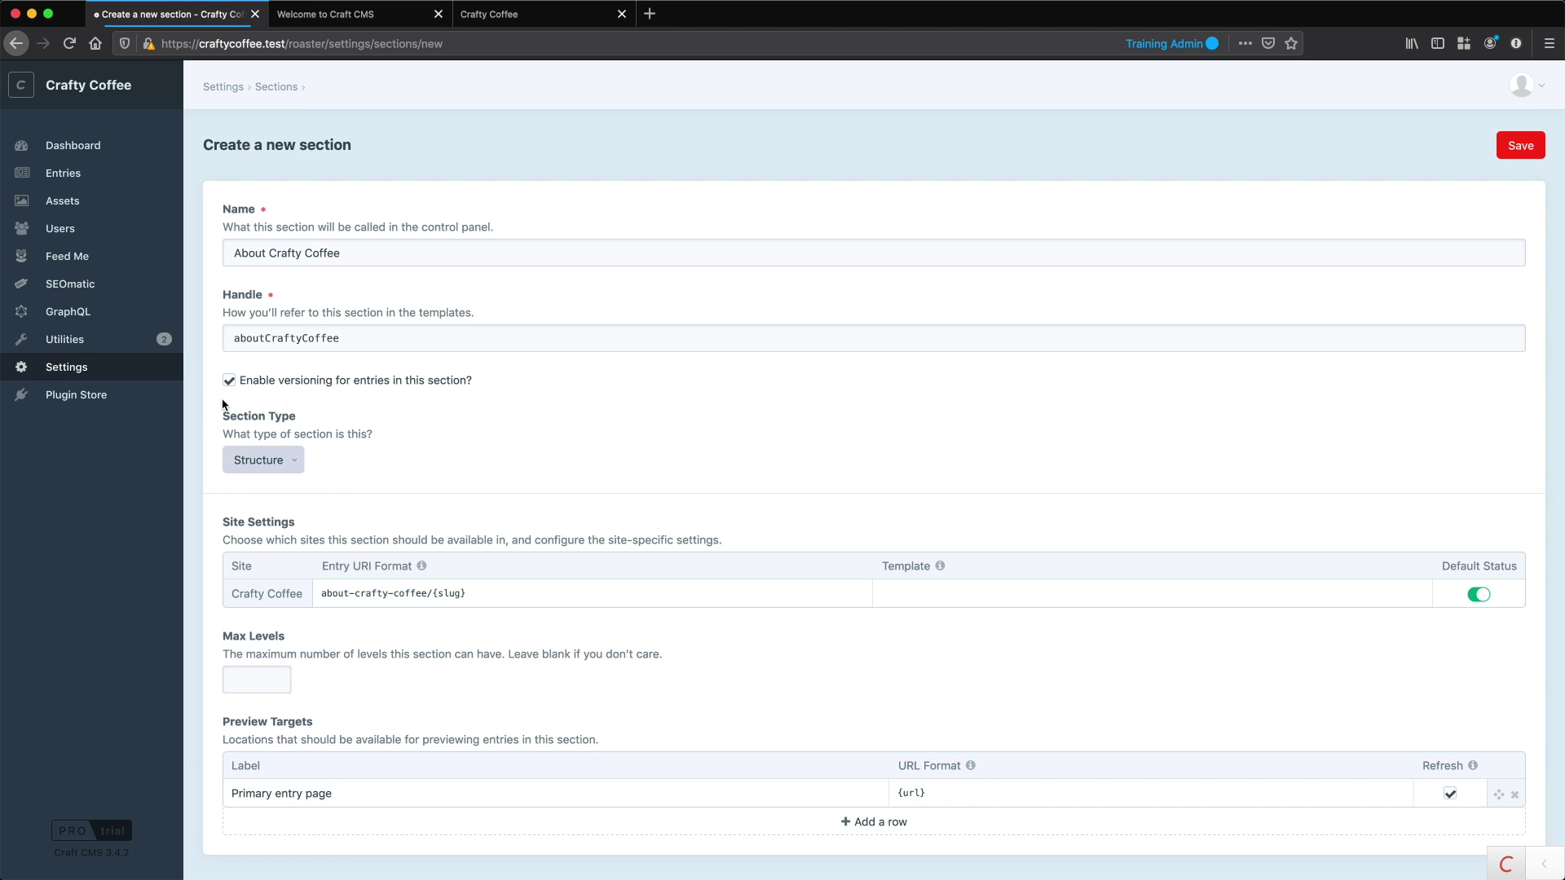
{"action": "scroll", "coordinate": [517, 478], "scroll_direction": "down", "scroll_amount": 1}
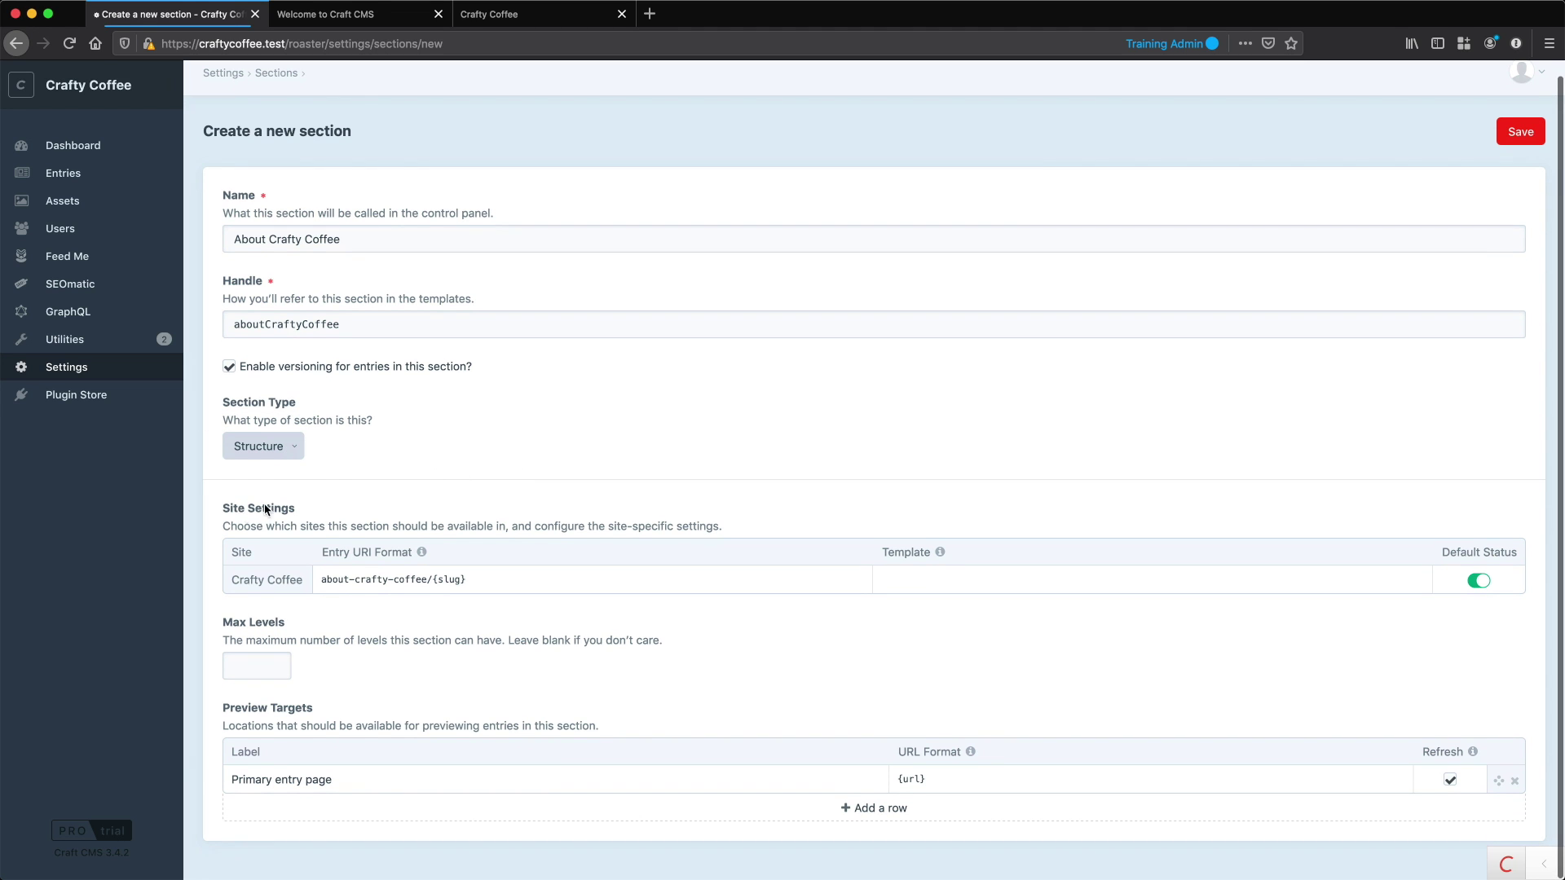
Trim the Crafty Coffee site's entry URI format down to about/{slug}.
{"action": "left_click_drag", "start_coordinate": [229, 581], "coordinate": [308, 581]}
{"action": "left_click_drag", "start_coordinate": [427, 580], "coordinate": [354, 584]}
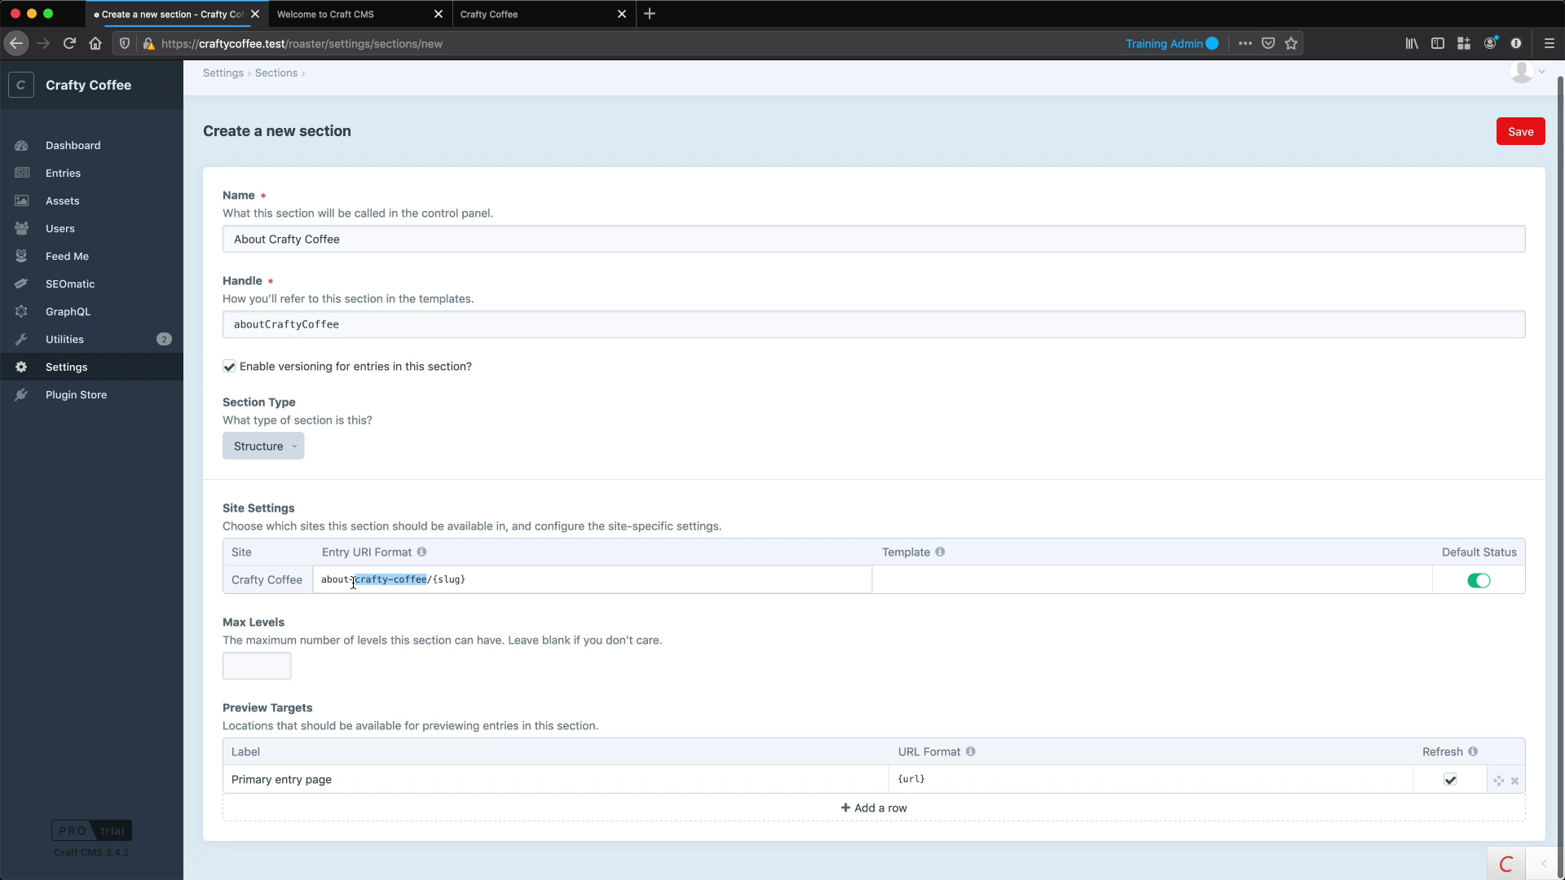
{"action": "left_click", "coordinate": [334, 579]}
{"action": "triple_click", "coordinate": [334, 579]}
{"action": "left_click", "coordinate": [391, 580]}
{"action": "left_click_drag", "start_coordinate": [427, 579], "coordinate": [362, 582]}
{"action": "left_click", "coordinate": [349, 582], "text": "shift"}
{"action": "key", "text": "BackSpace"}
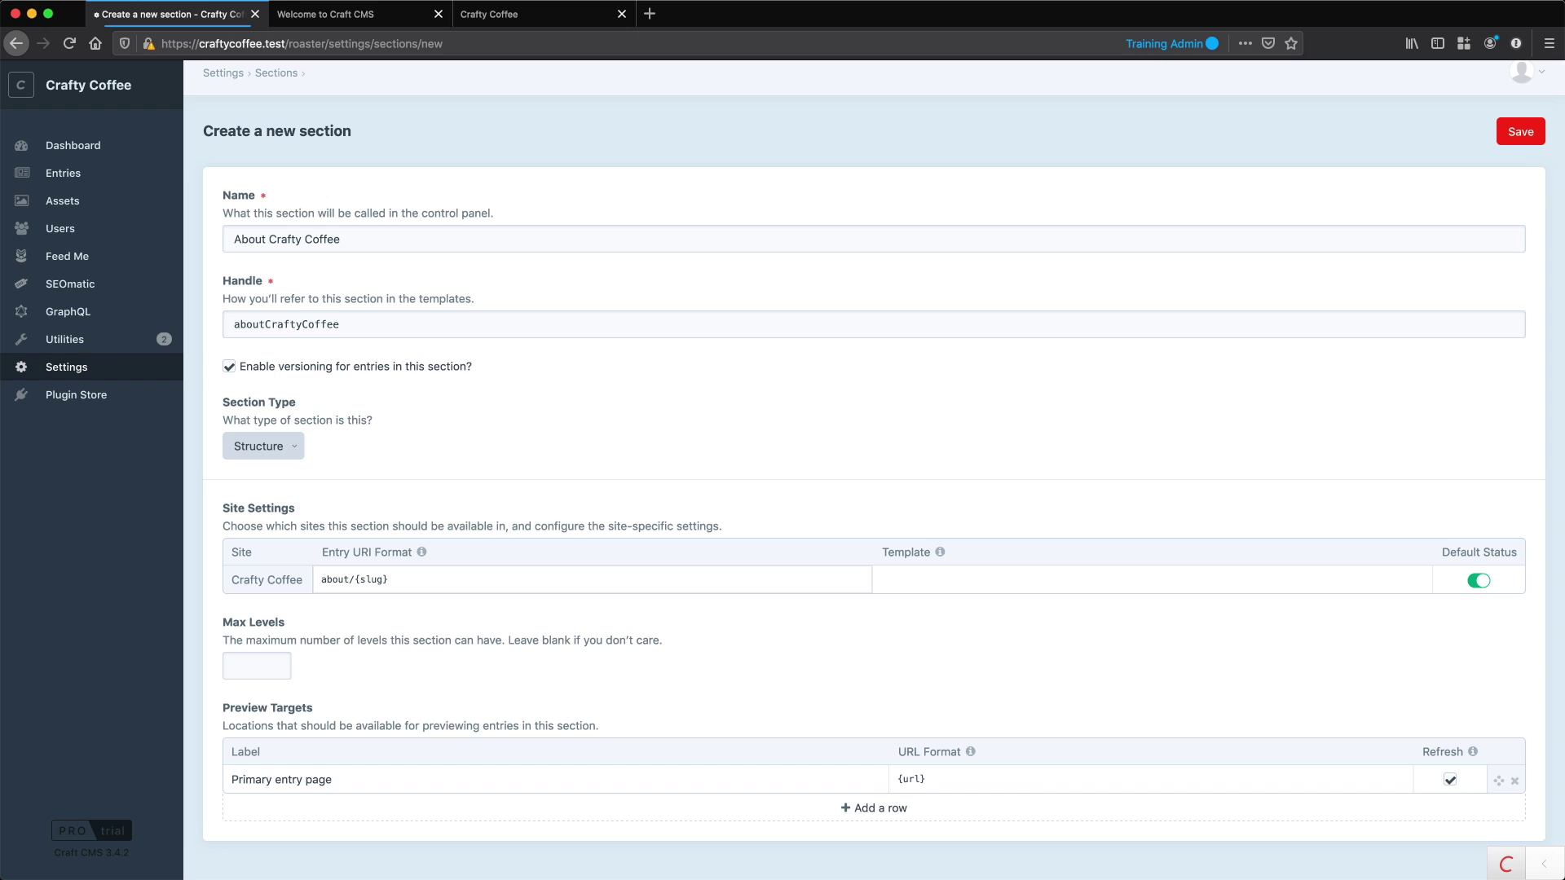
Use about/_entry as the template and leave Max Levels blank.
{"action": "left_click", "coordinate": [1045, 578]}
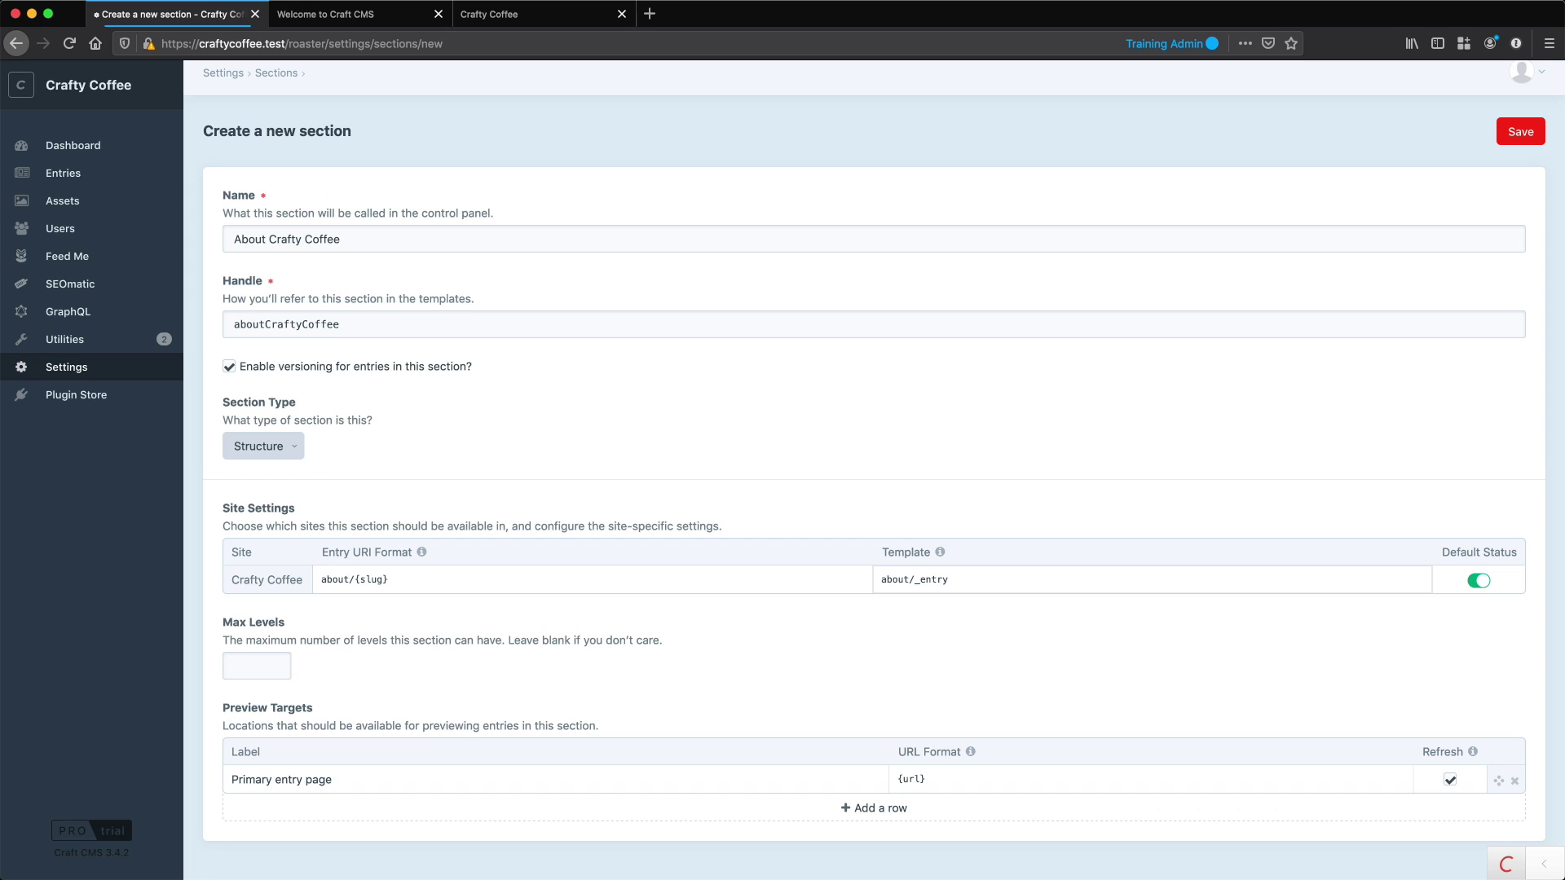
{"action": "triple_click", "coordinate": [307, 642]}
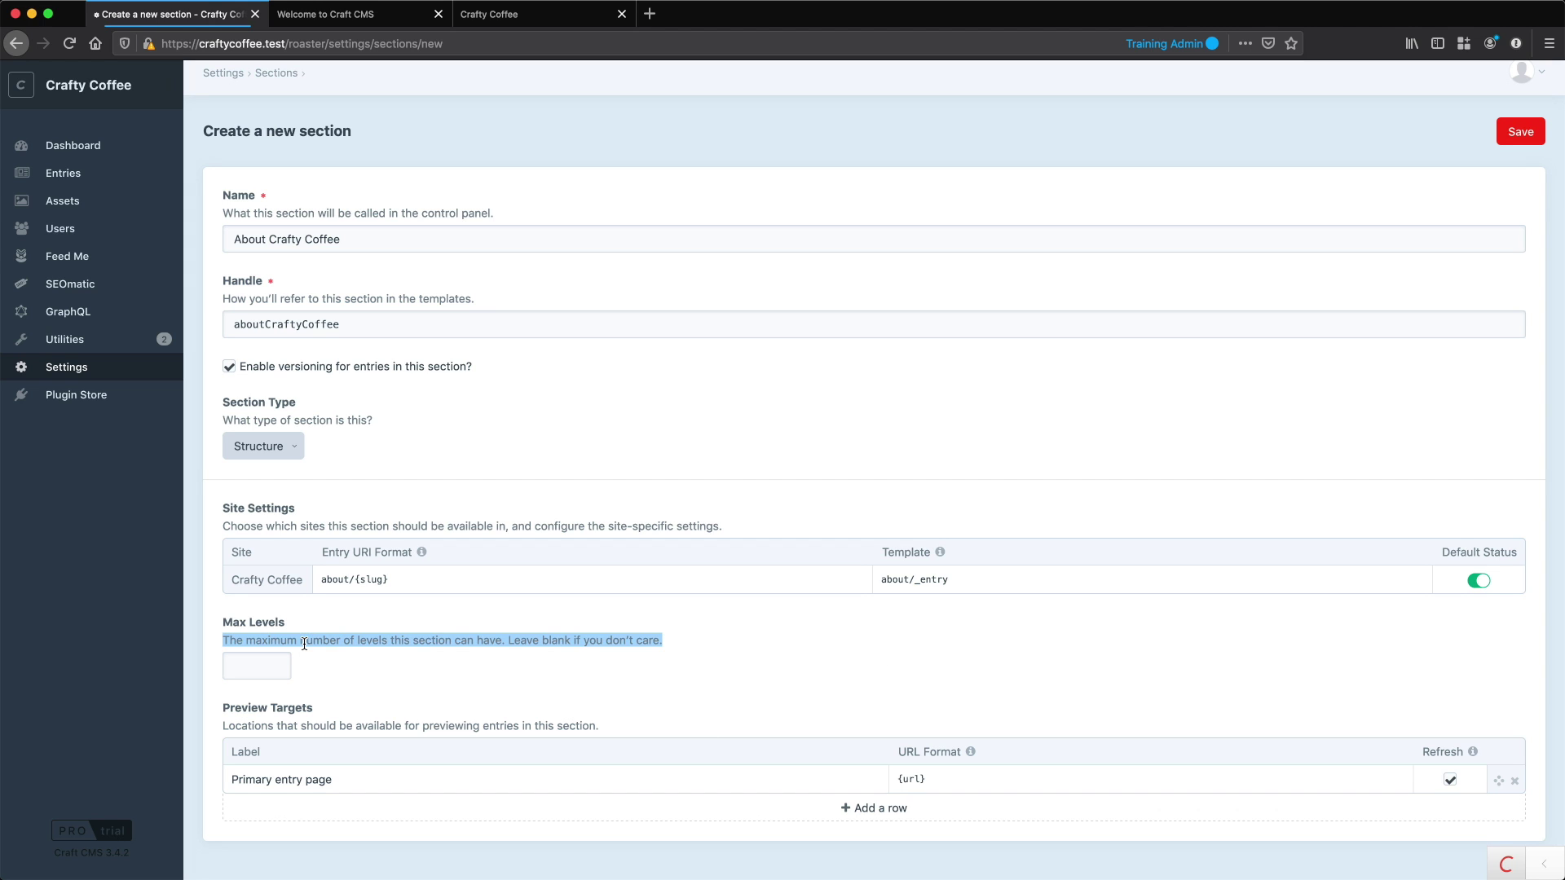
{"action": "left_click", "coordinate": [263, 626]}
{"action": "triple_click", "coordinate": [264, 626]}
{"action": "left_click", "coordinate": [263, 626]}
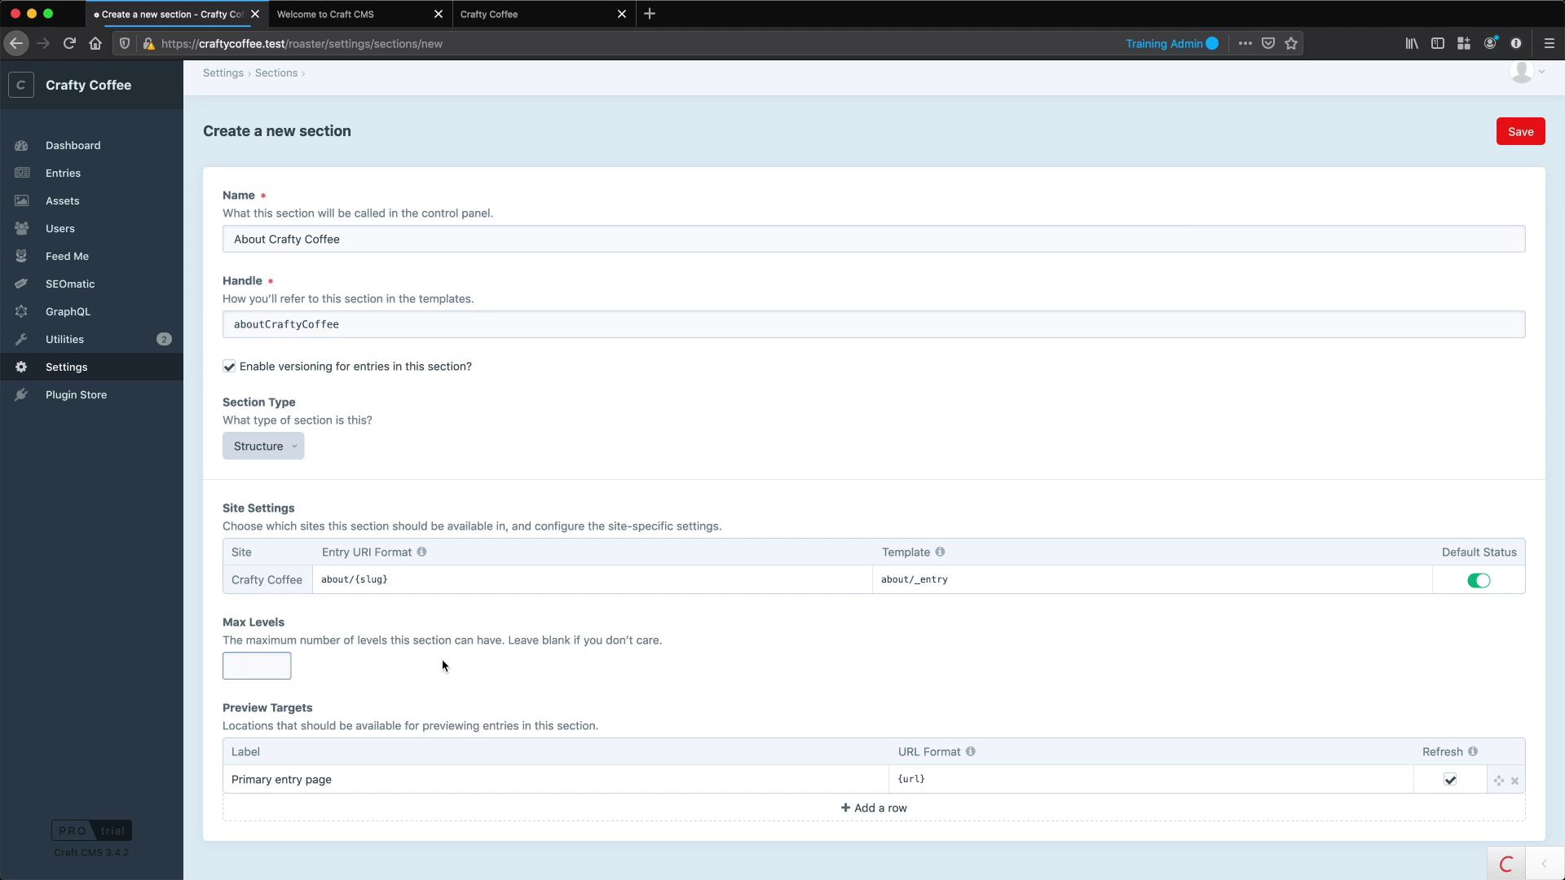
{"action": "left_click", "coordinate": [533, 699]}
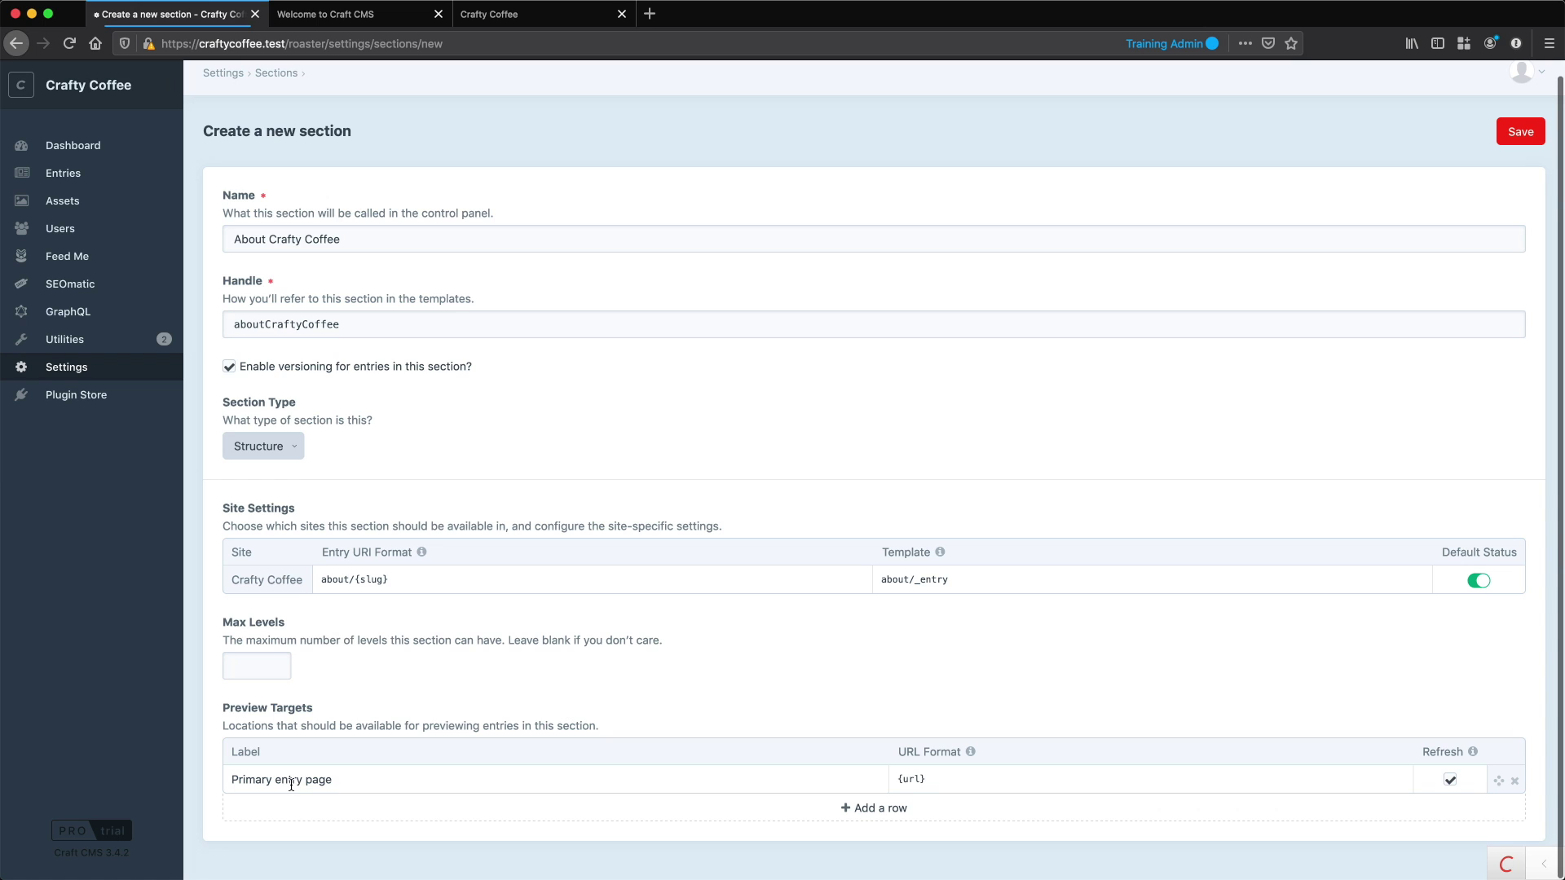
{"action": "left_click_drag", "start_coordinate": [895, 781], "coordinate": [932, 783]}
{"action": "left_click", "coordinate": [975, 671]}
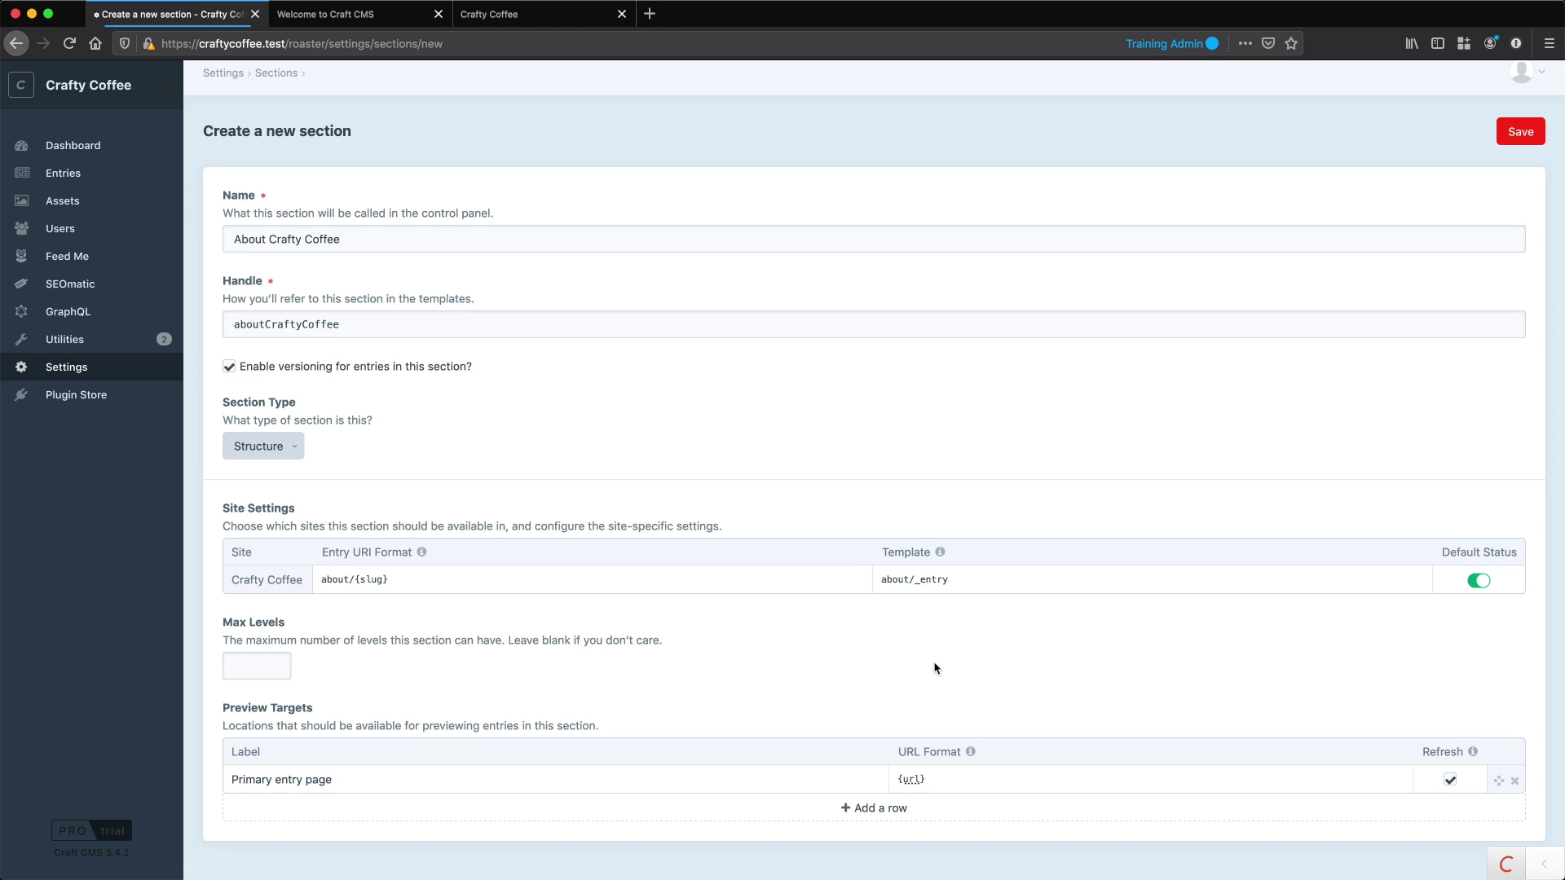
{"action": "left_click_drag", "start_coordinate": [950, 581], "coordinate": [869, 577]}
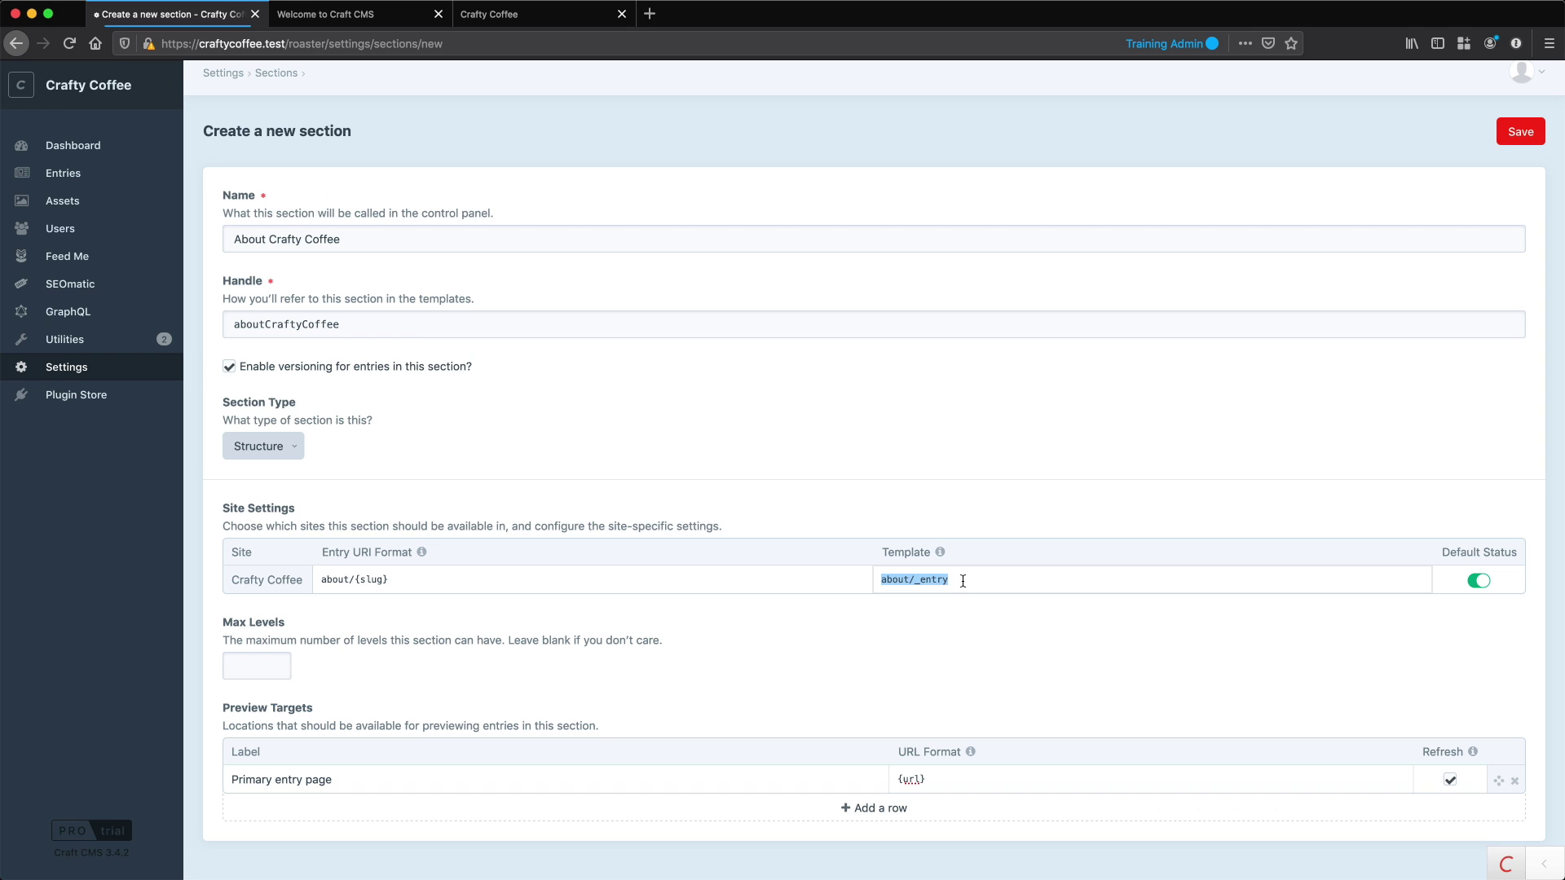
{"action": "left_click", "coordinate": [952, 637]}
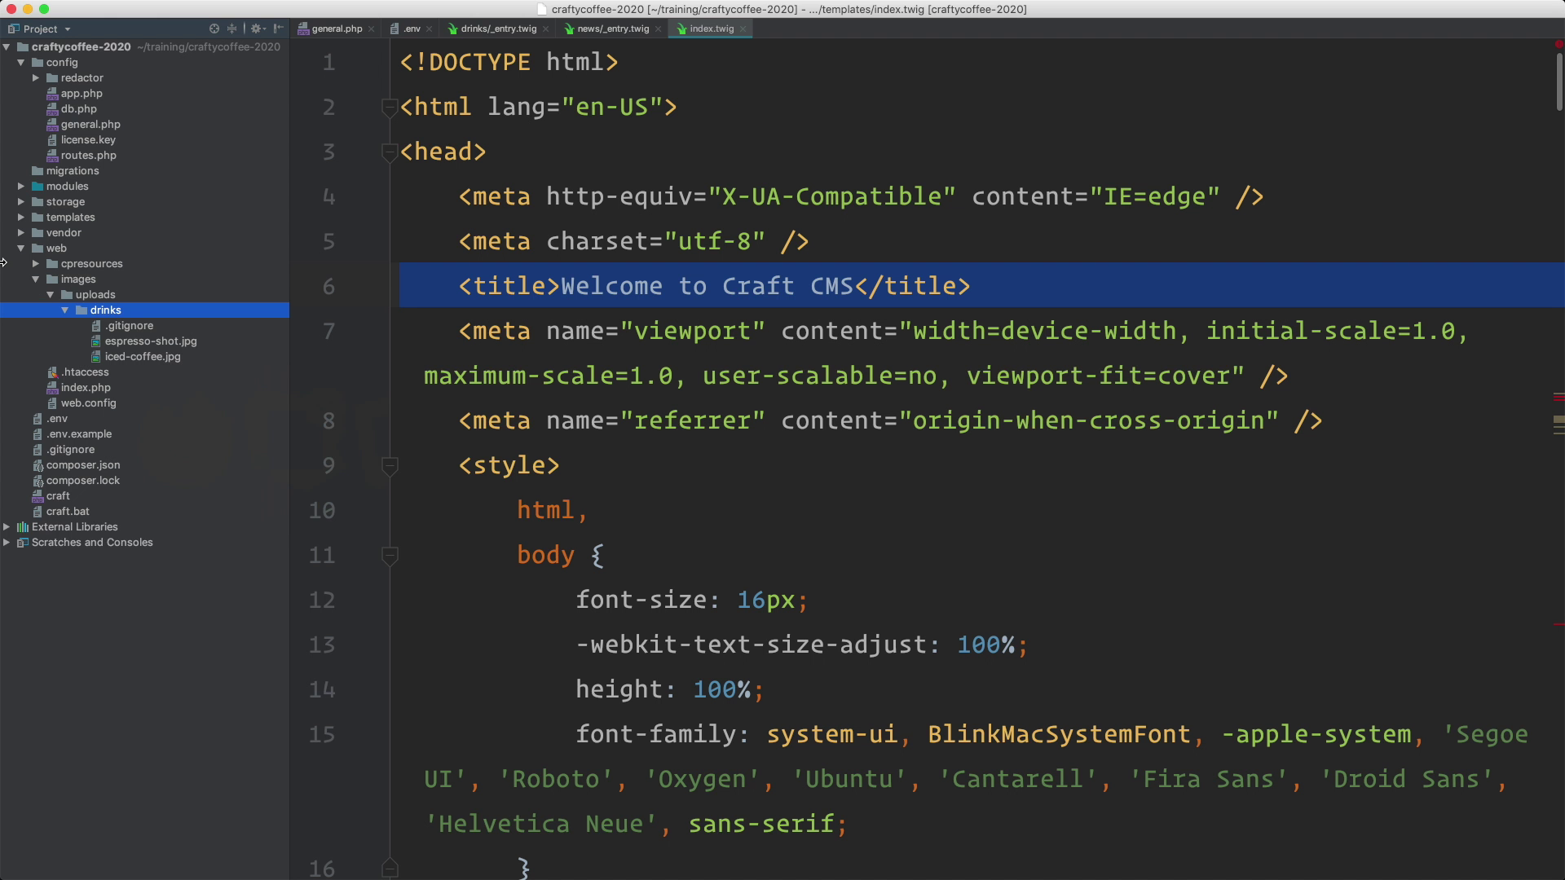
Create an about directory inside the PhpStorm templates folder.
{"action": "left_click", "coordinate": [20, 248]}
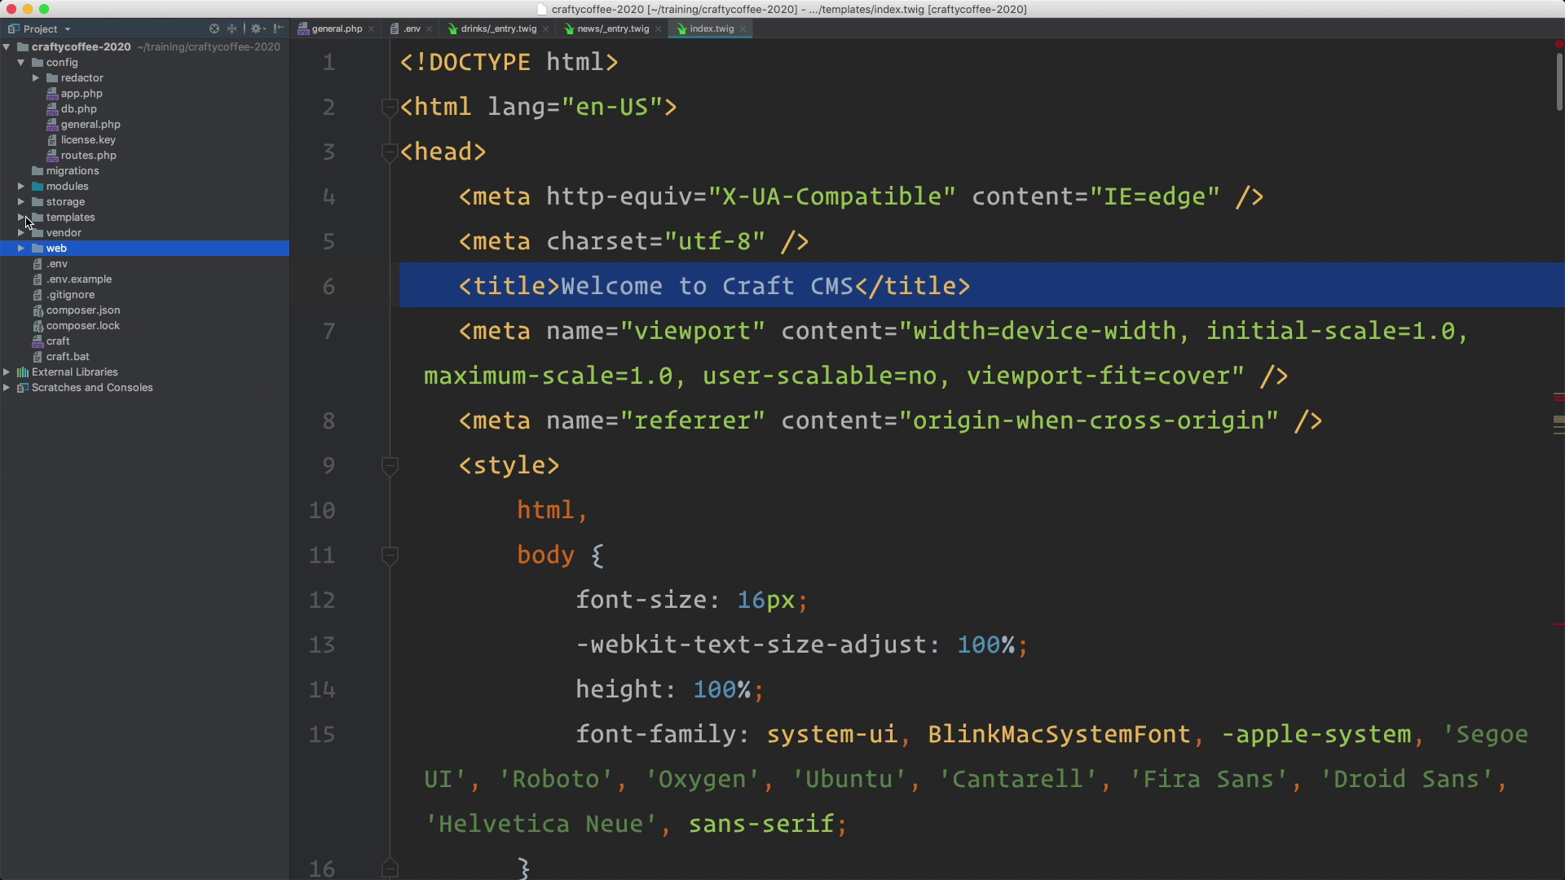
{"action": "left_click", "coordinate": [22, 218]}
{"action": "left_click", "coordinate": [47, 220]}
{"action": "right_click", "coordinate": [46, 219]}
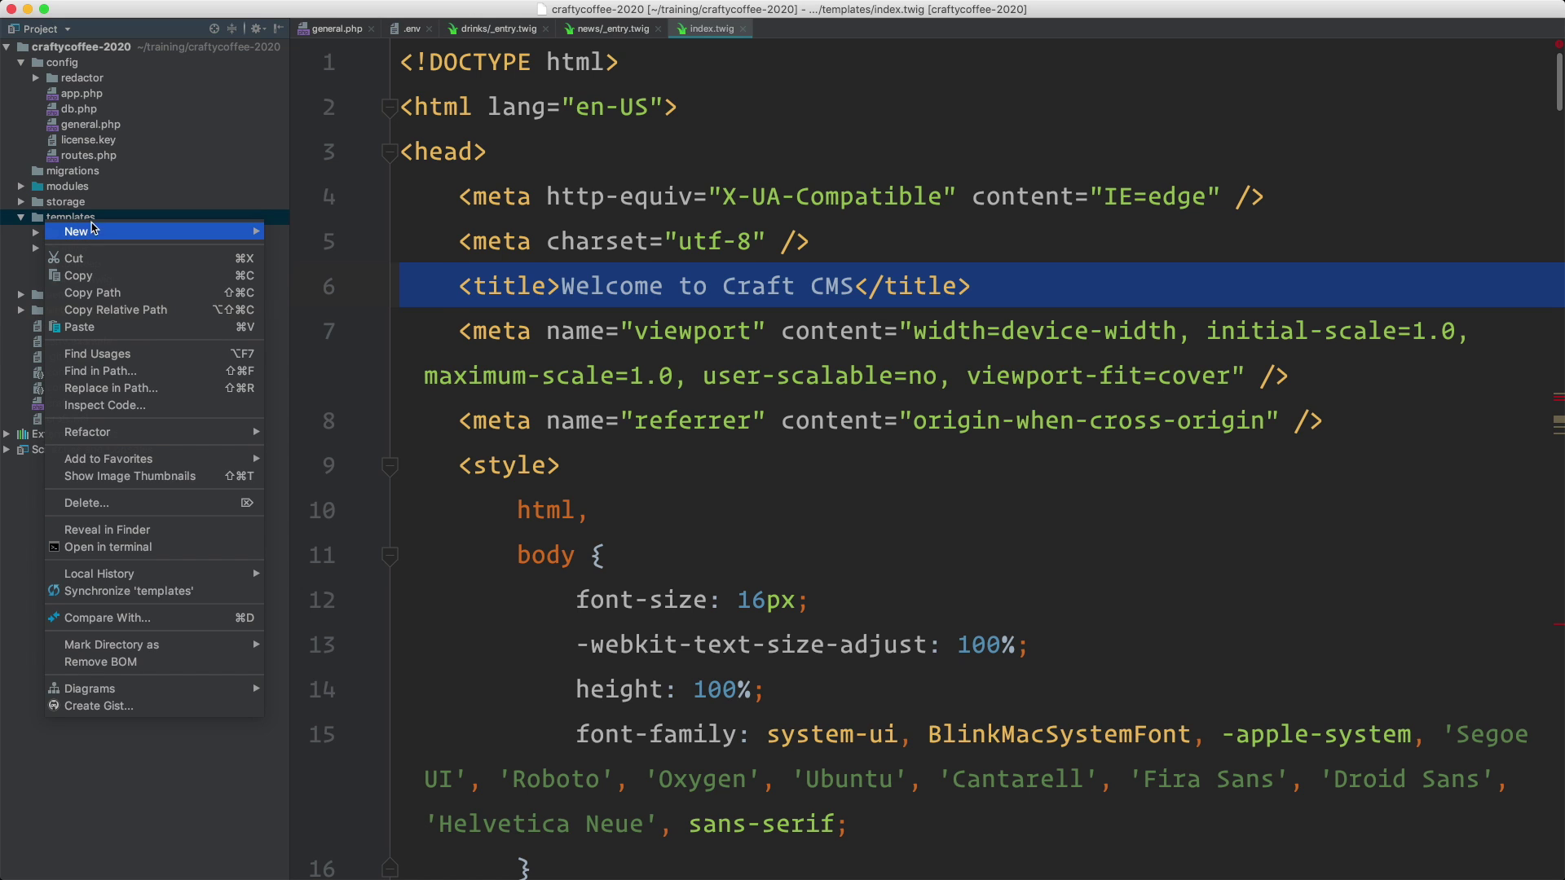
{"action": "mouse_move", "coordinate": [196, 227]}
{"action": "left_click", "coordinate": [302, 272]}
{"action": "type", "text": "ab"}
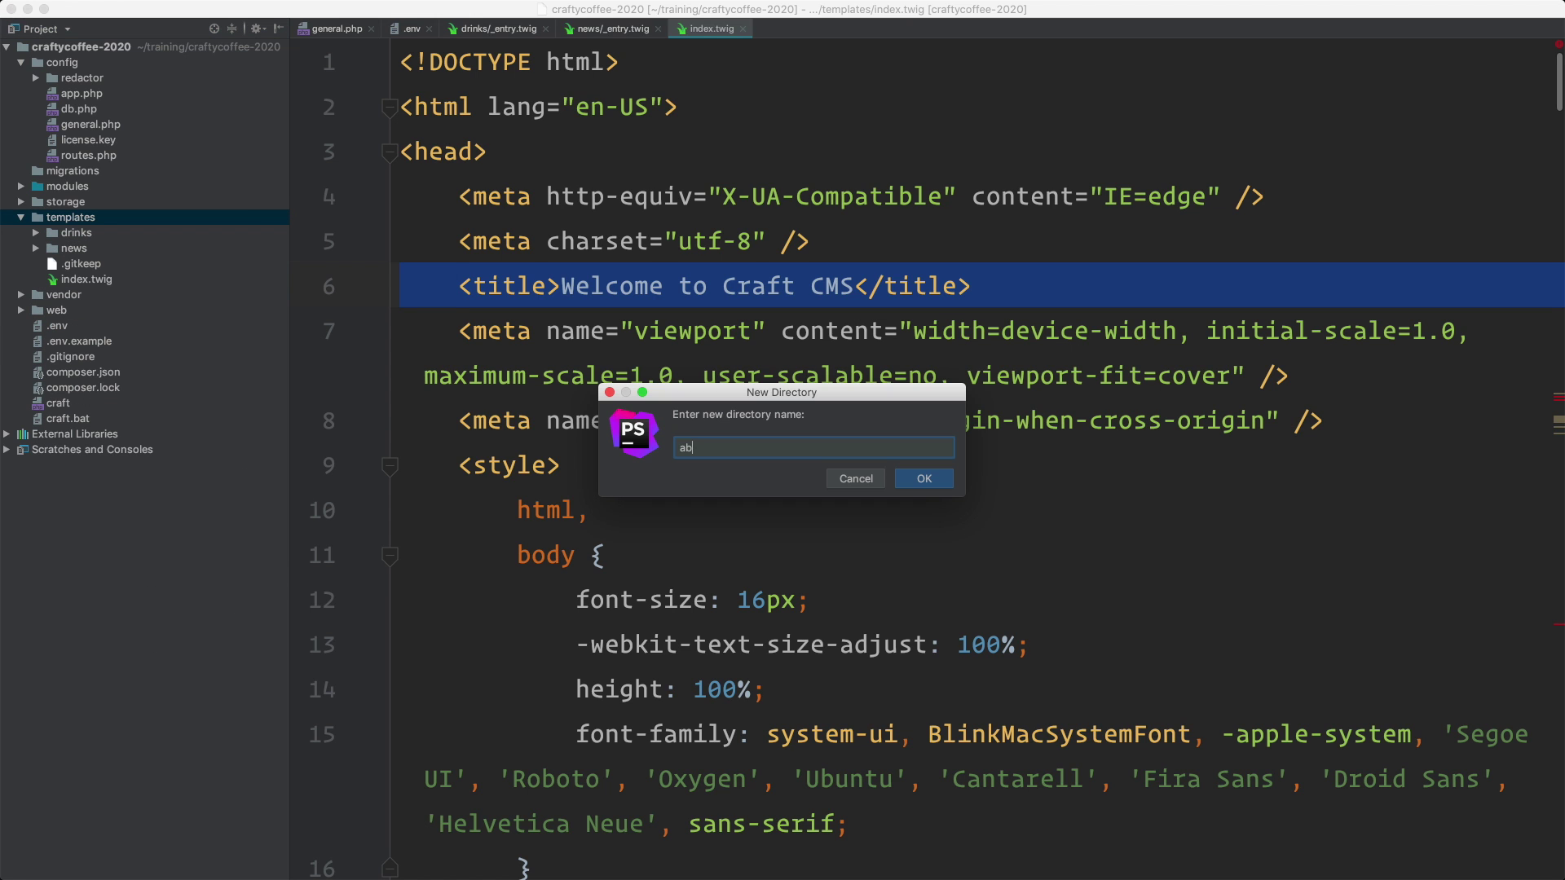
{"action": "type", "text": "out"}
{"action": "key", "text": "Return"}
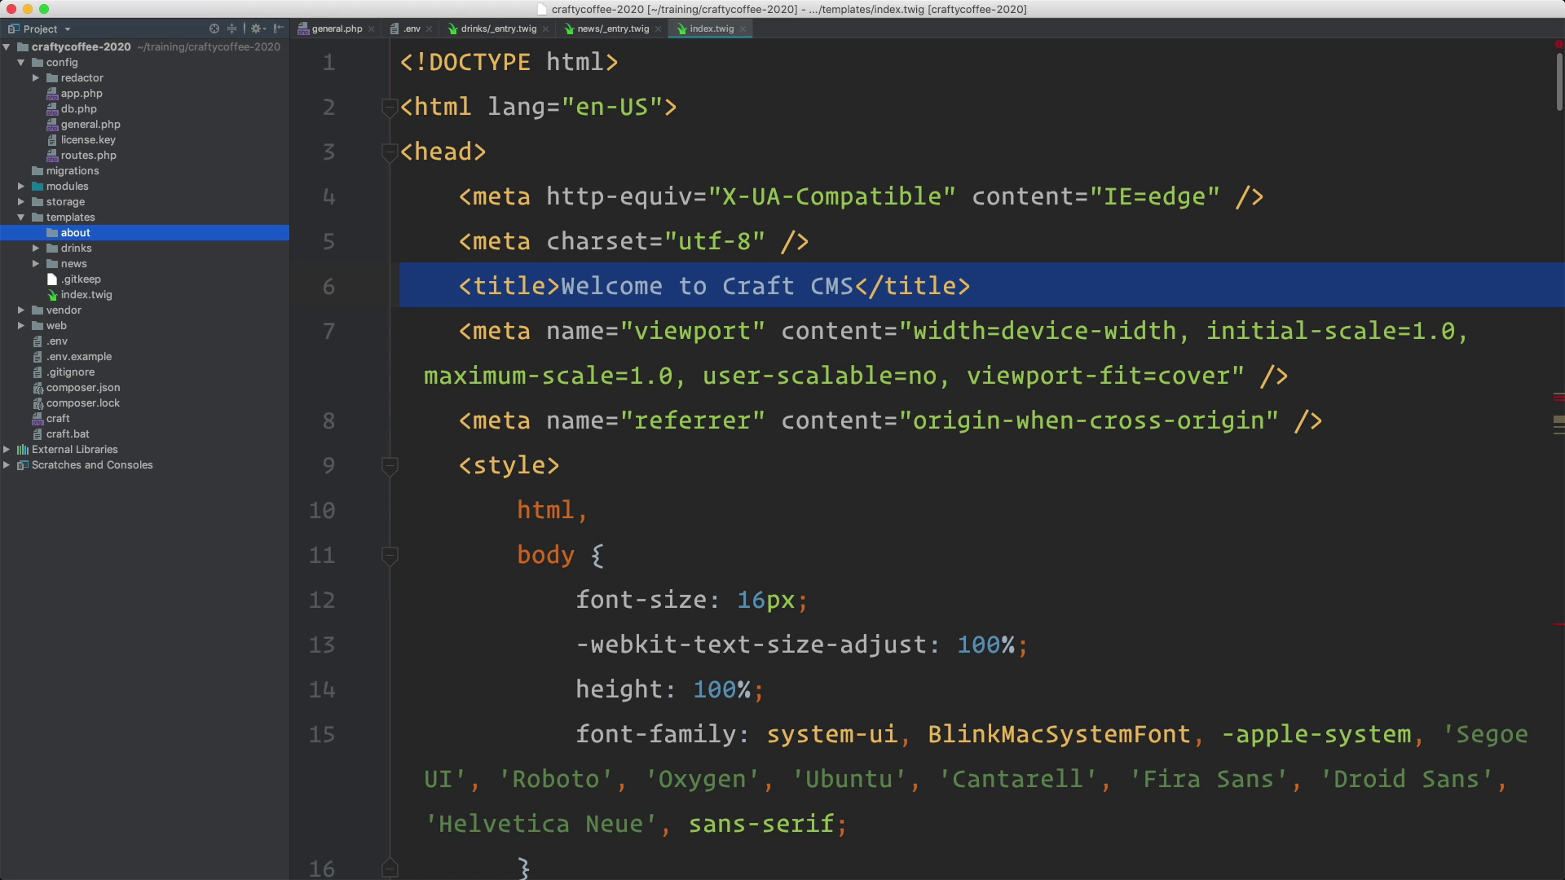
Write <h1>{{ title }}</h1> in a new about/_entry.twig, then save the About Crafty Coffee section.
{"action": "right_click", "coordinate": [70, 234]}
{"action": "mouse_move", "coordinate": [122, 243]}
{"action": "left_click", "coordinate": [314, 245]}
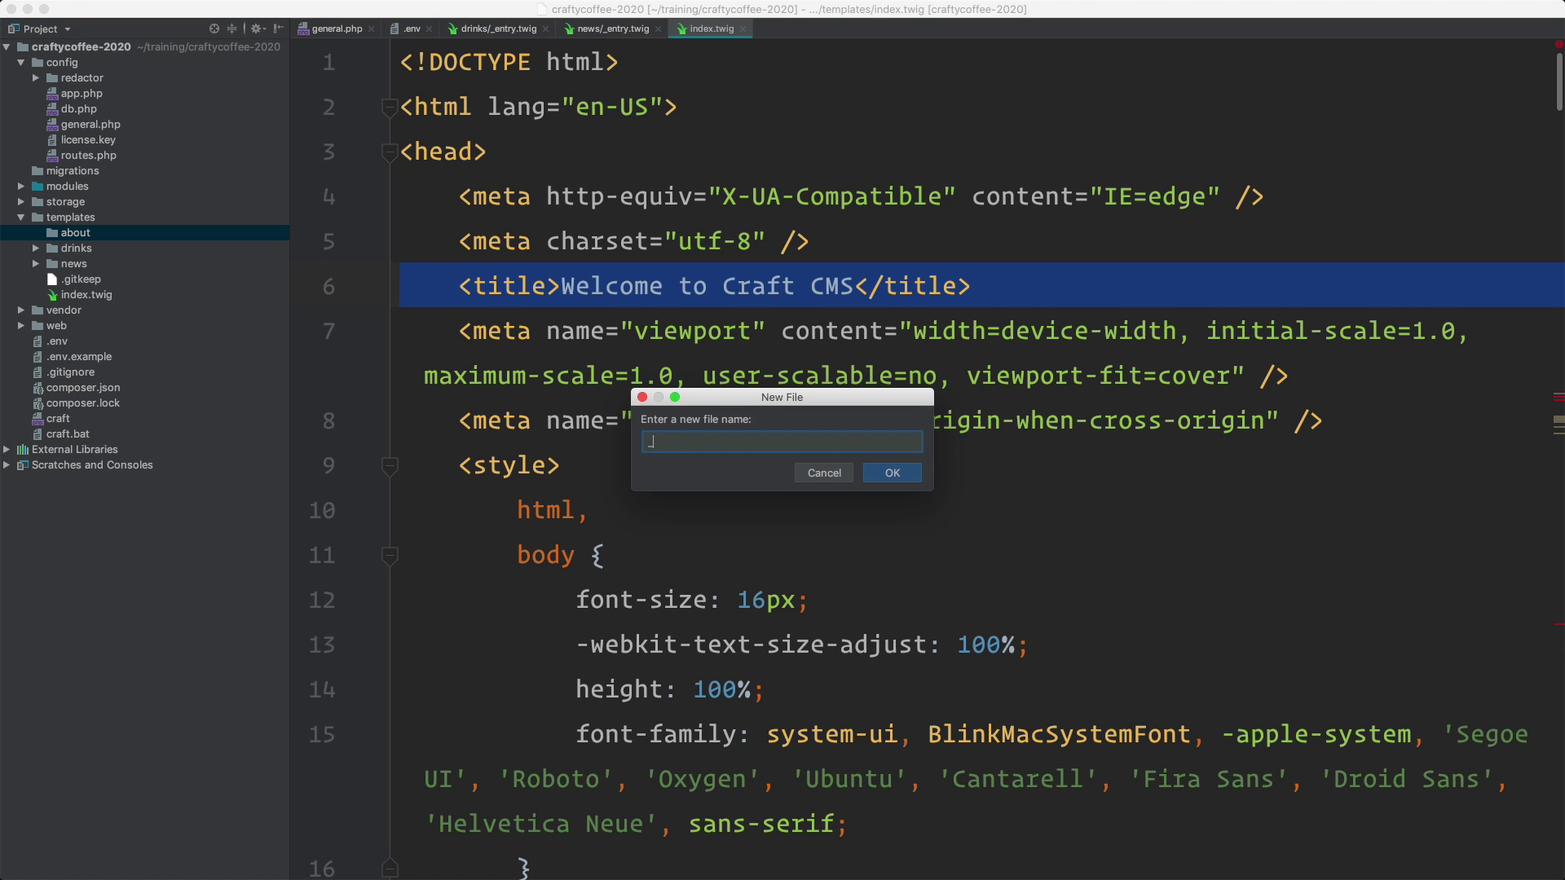
{"action": "key", "text": "Return"}
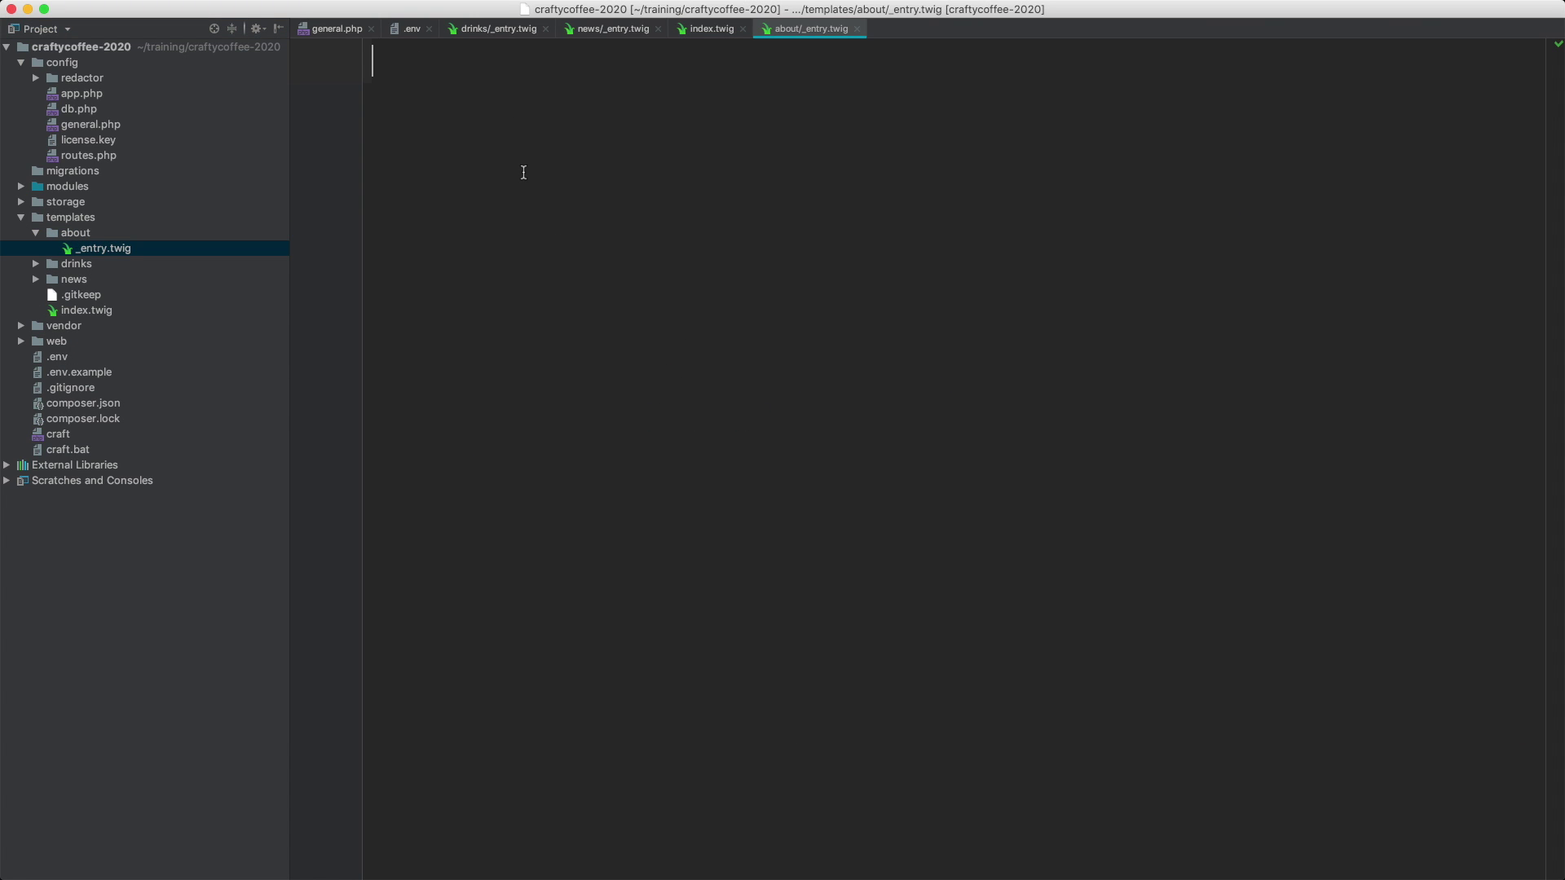
{"action": "type", "text": "h1"}
{"action": "key", "text": "Tab"}
{"action": "type", "text": "A"}
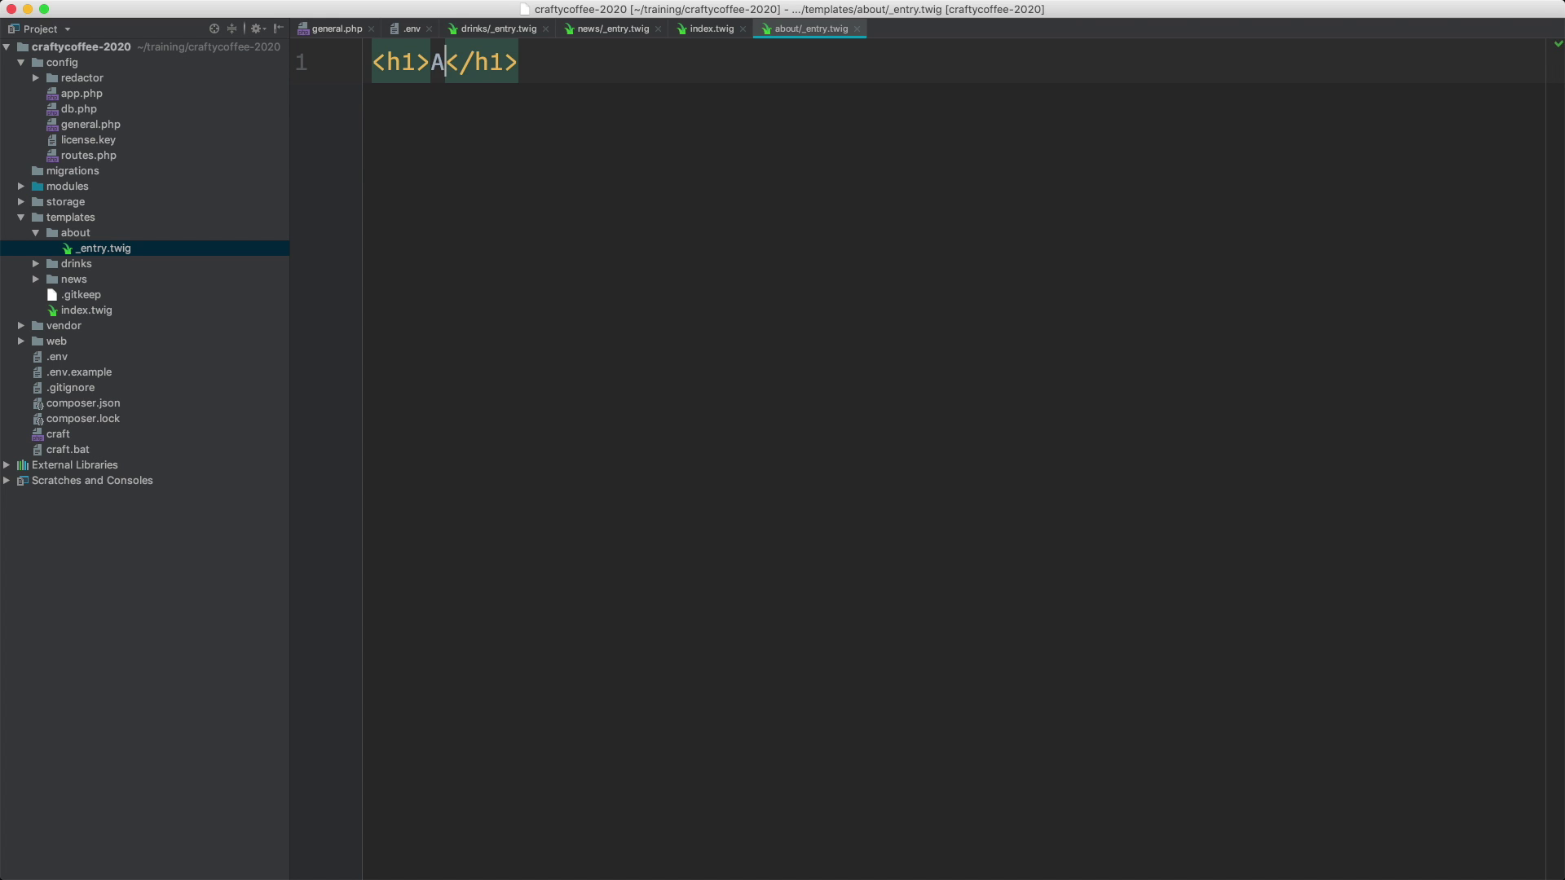
{"action": "key", "text": "BackSpace"}
{"action": "type", "text": "{{ title"}
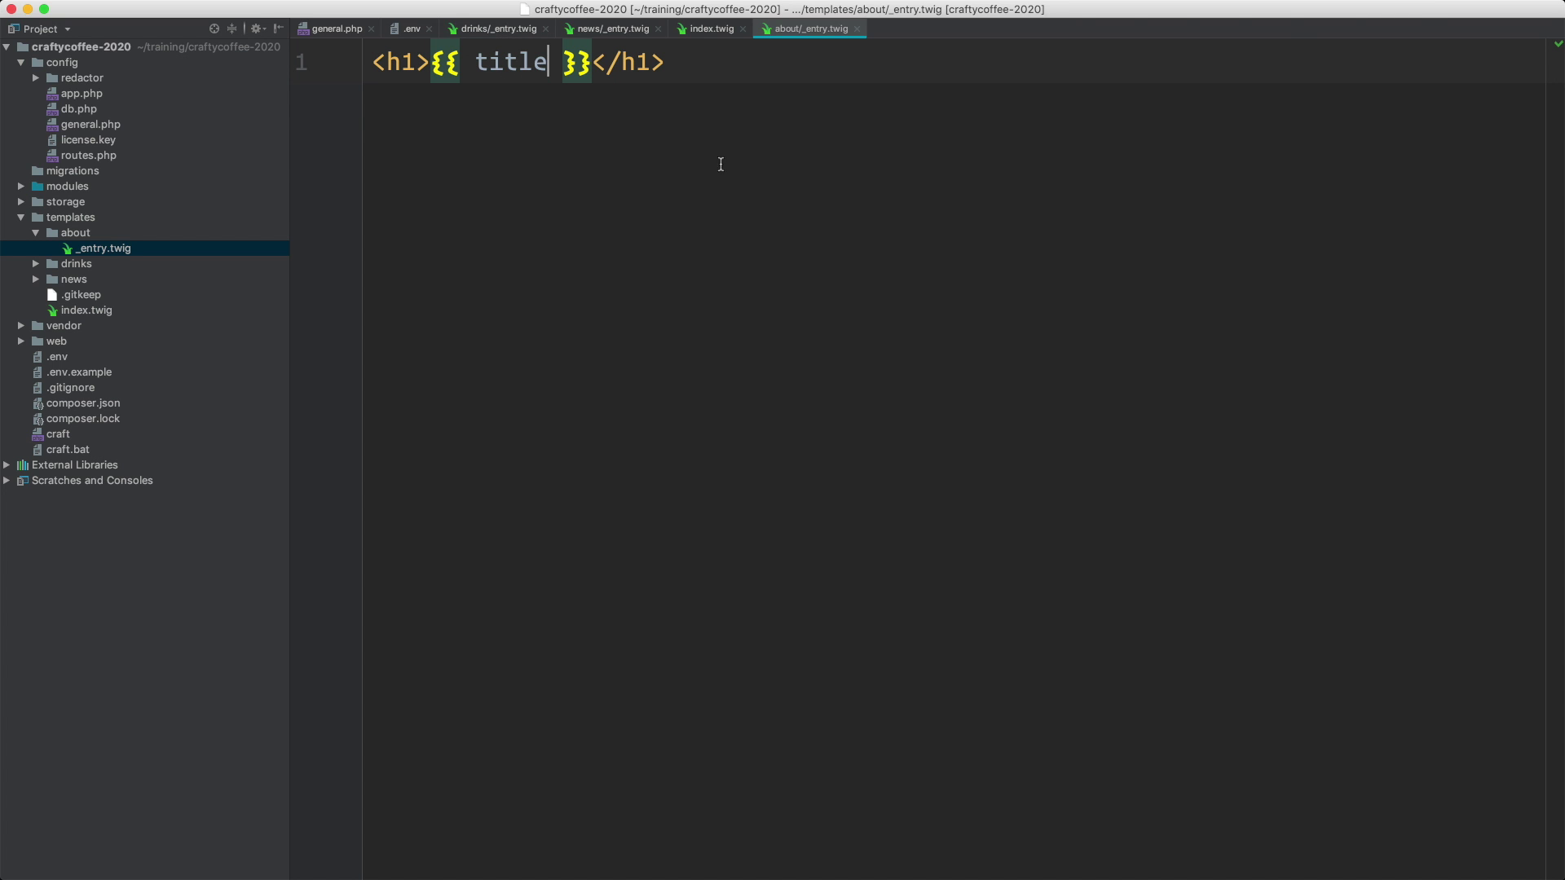
{"action": "triple_click", "coordinate": [556, 61]}
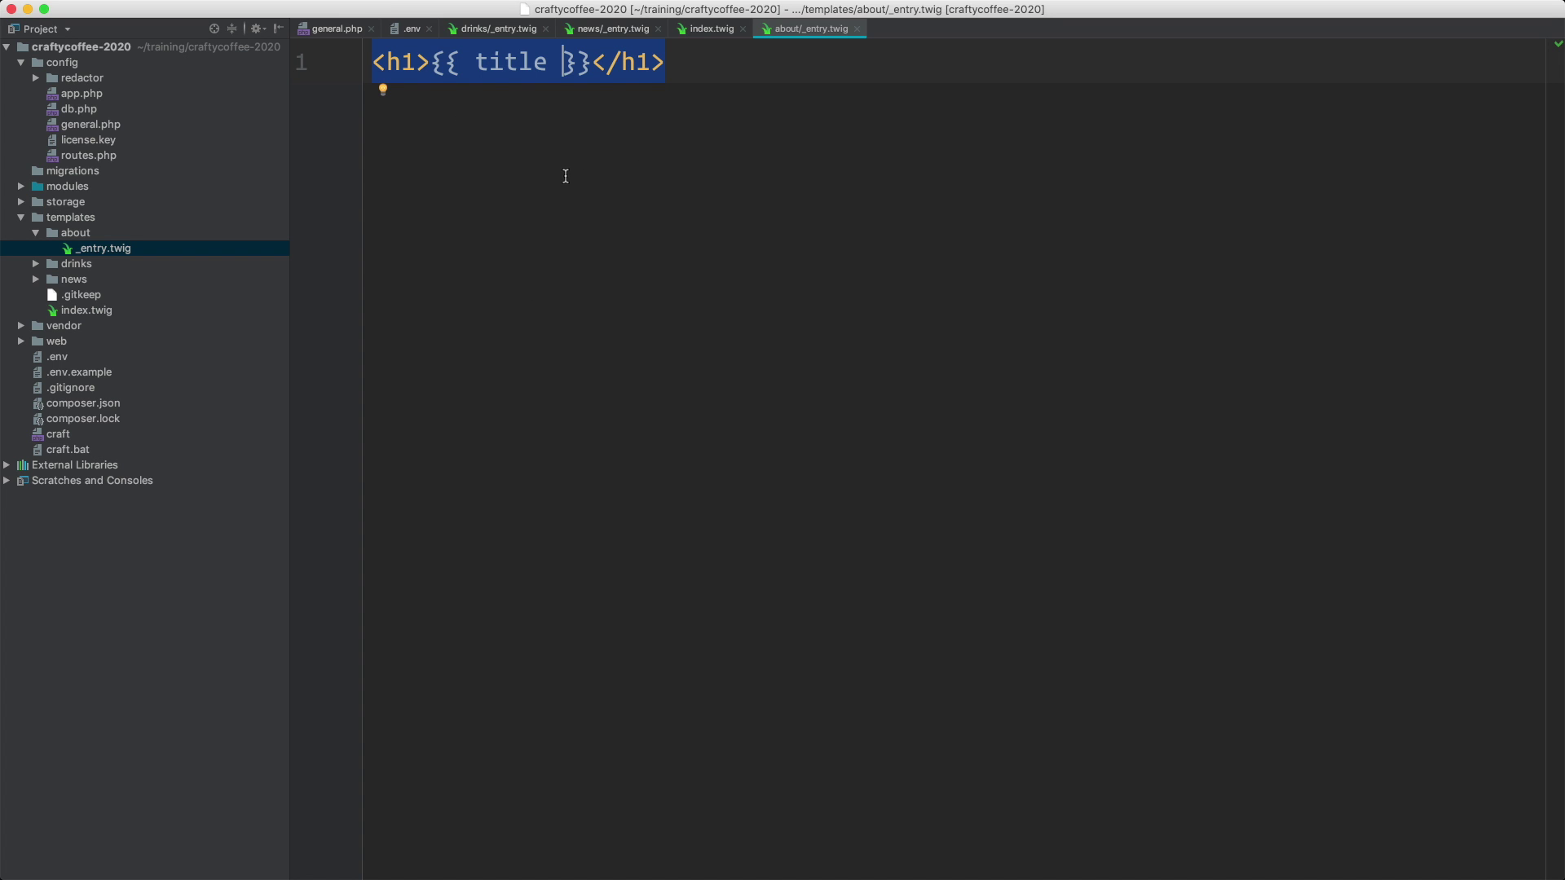
{"action": "key", "text": "super+Tab"}
{"action": "left_click", "coordinate": [1518, 137]}
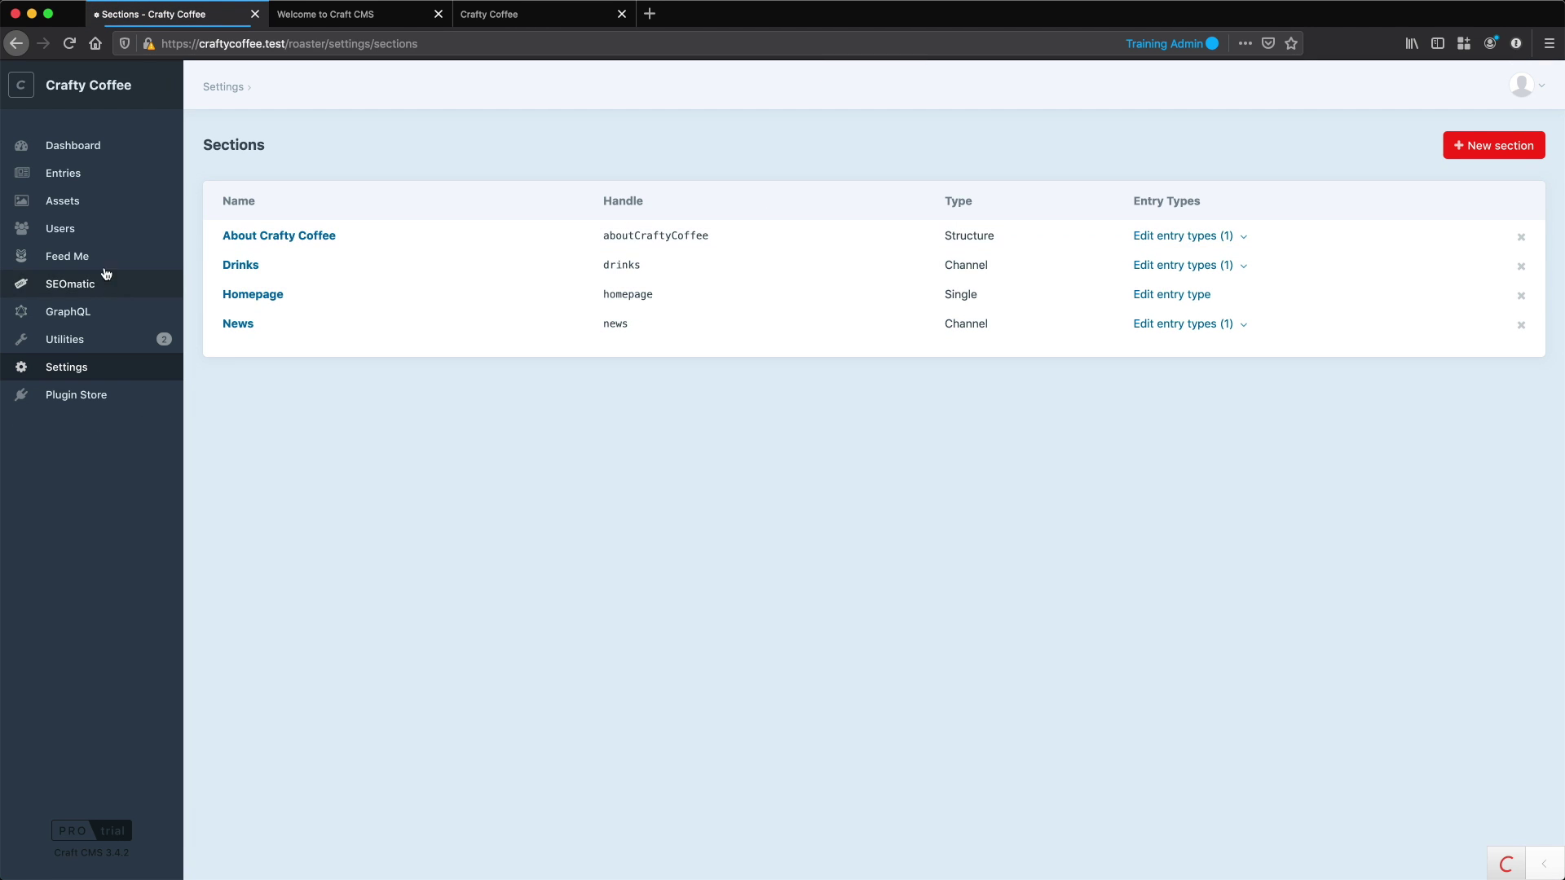
Add and save an entry titled About in the About Crafty Coffee structure.
{"action": "left_click", "coordinate": [70, 171]}
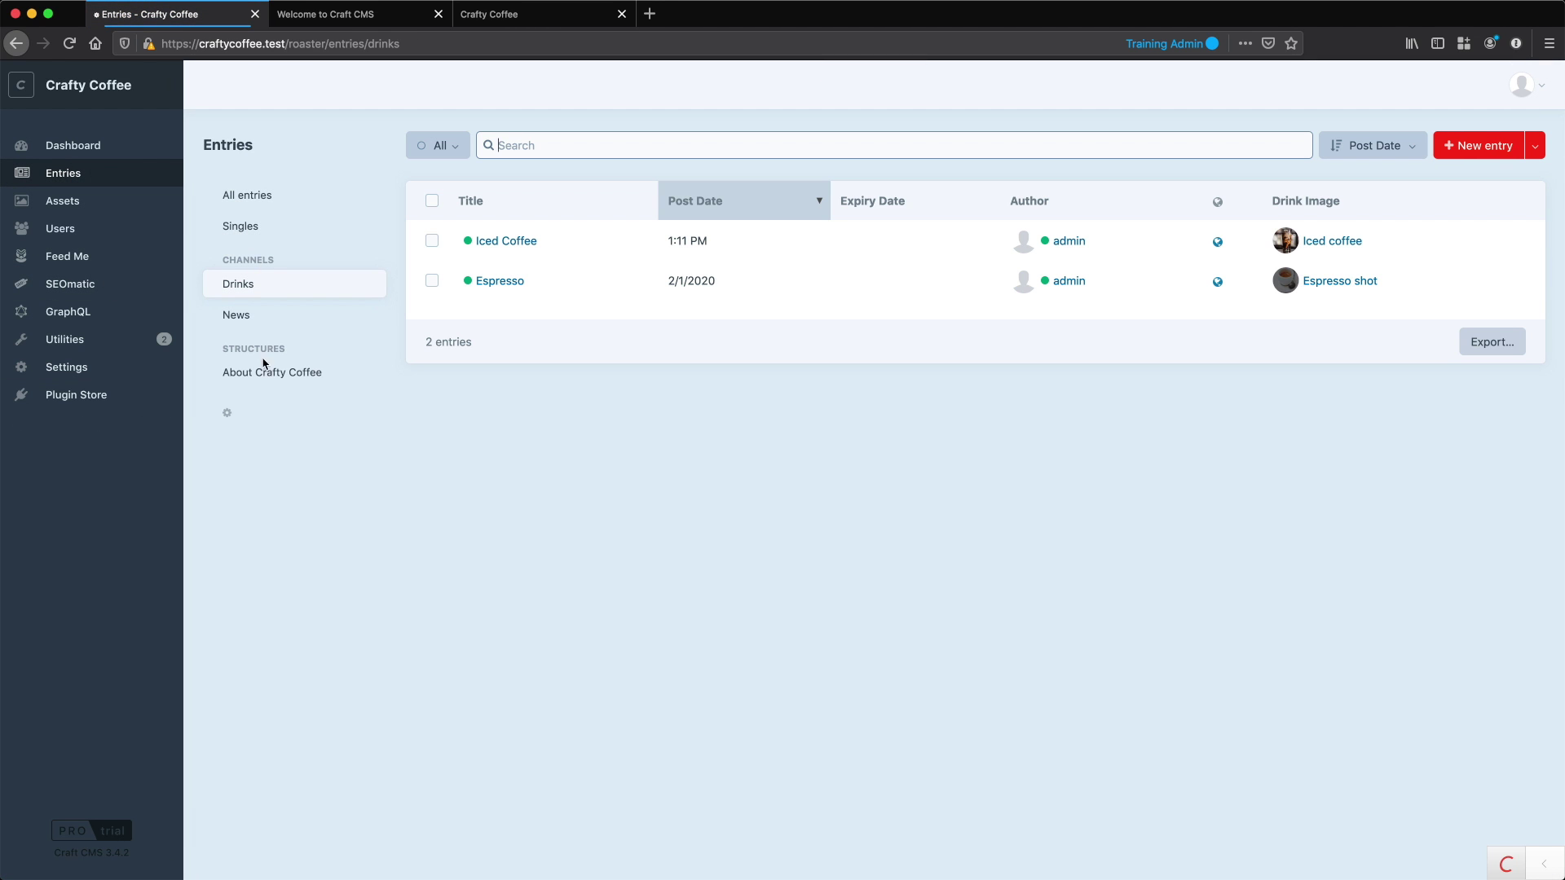
{"action": "left_click", "coordinate": [263, 372]}
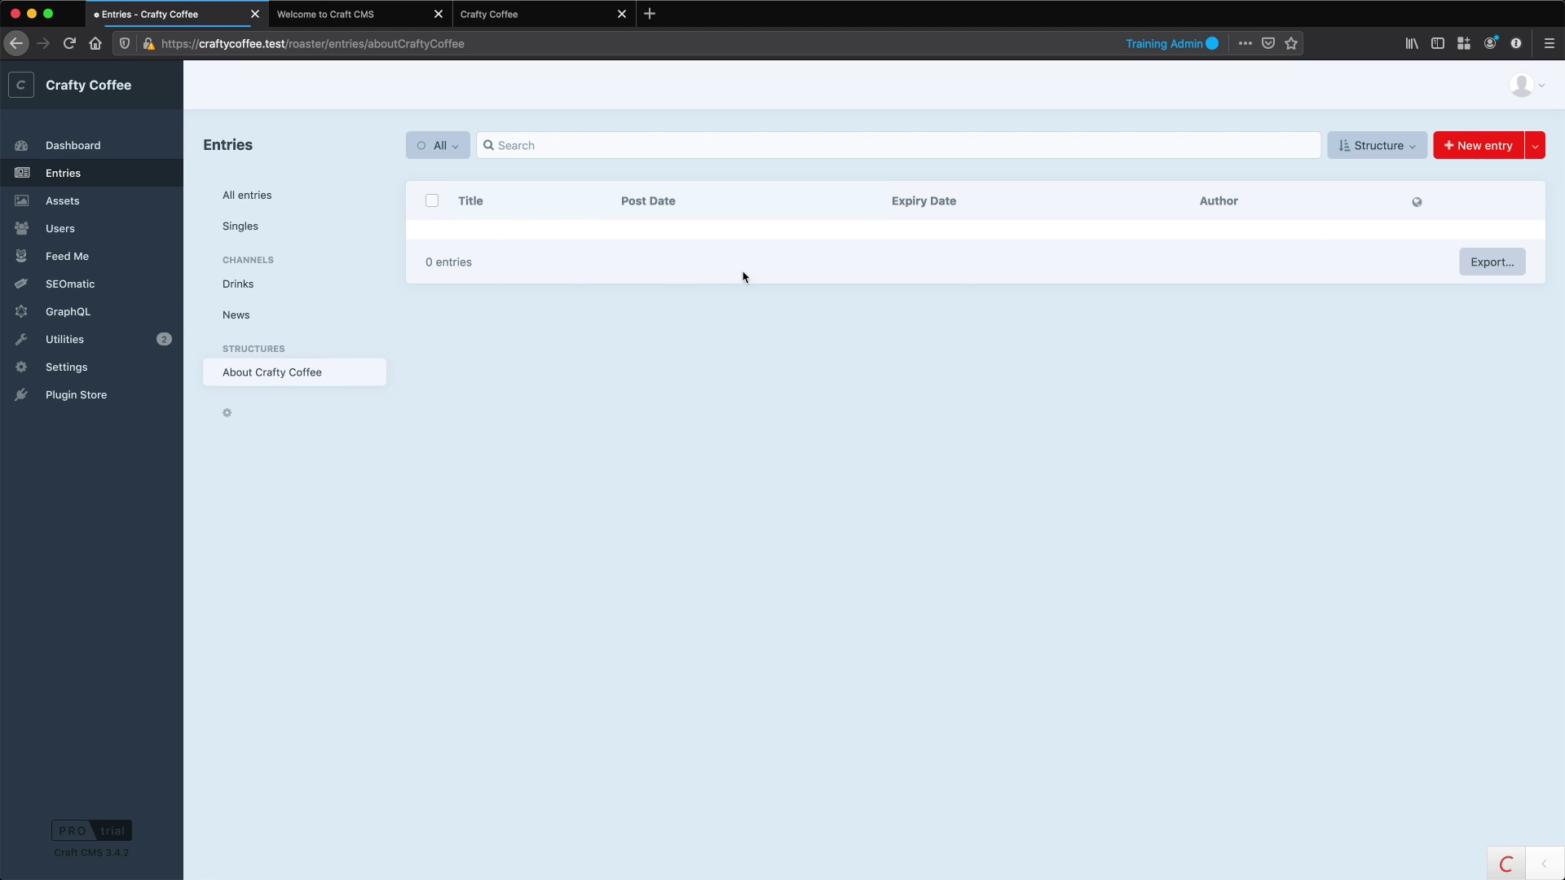
{"action": "left_click", "coordinate": [1496, 152]}
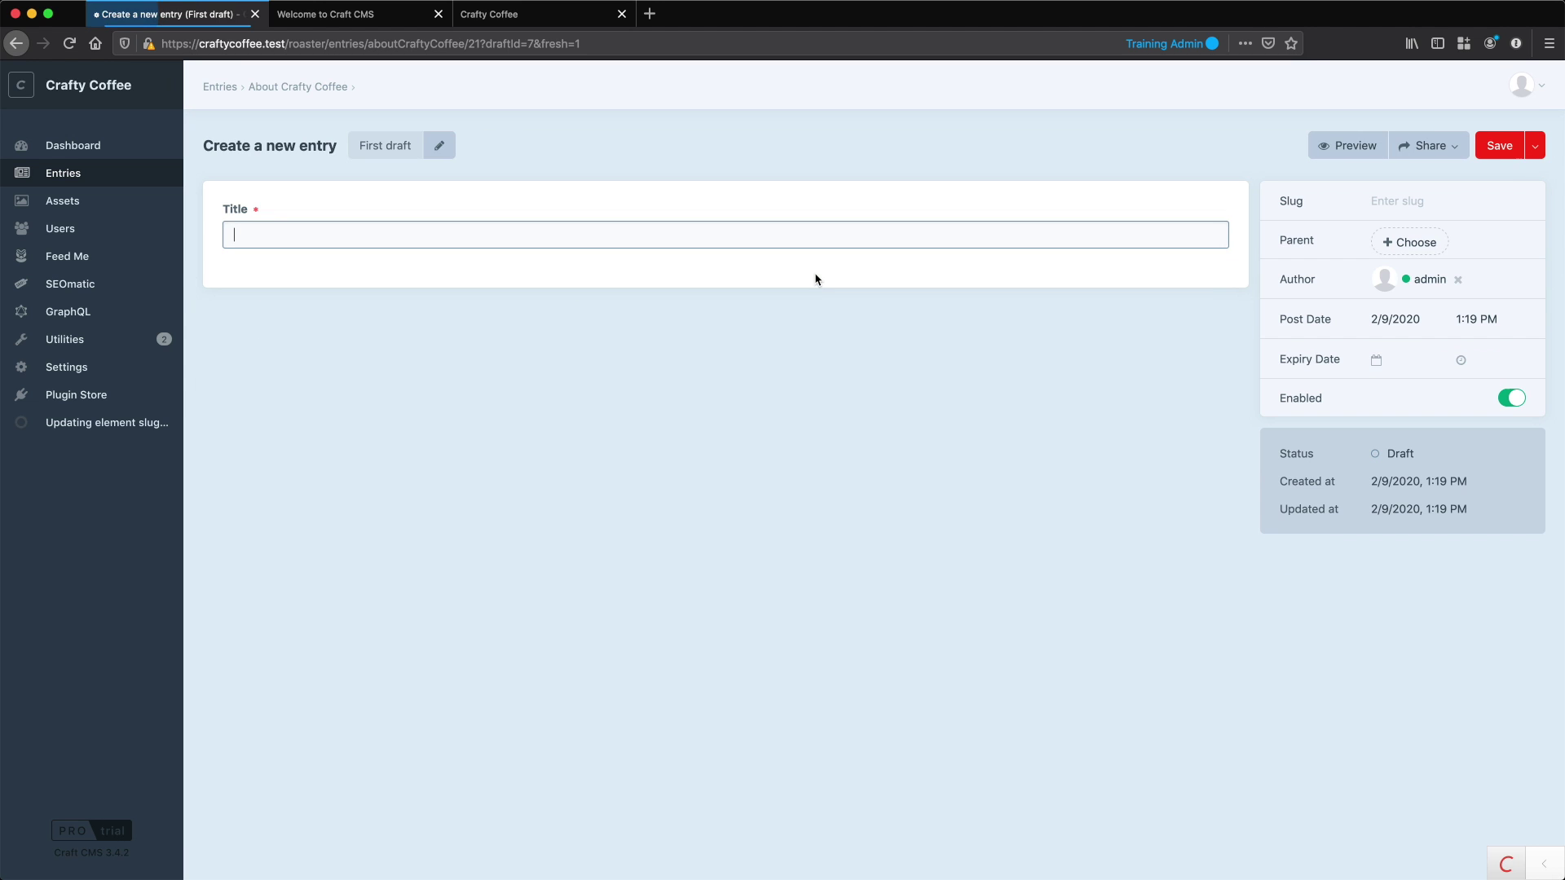
{"action": "type", "text": "About"}
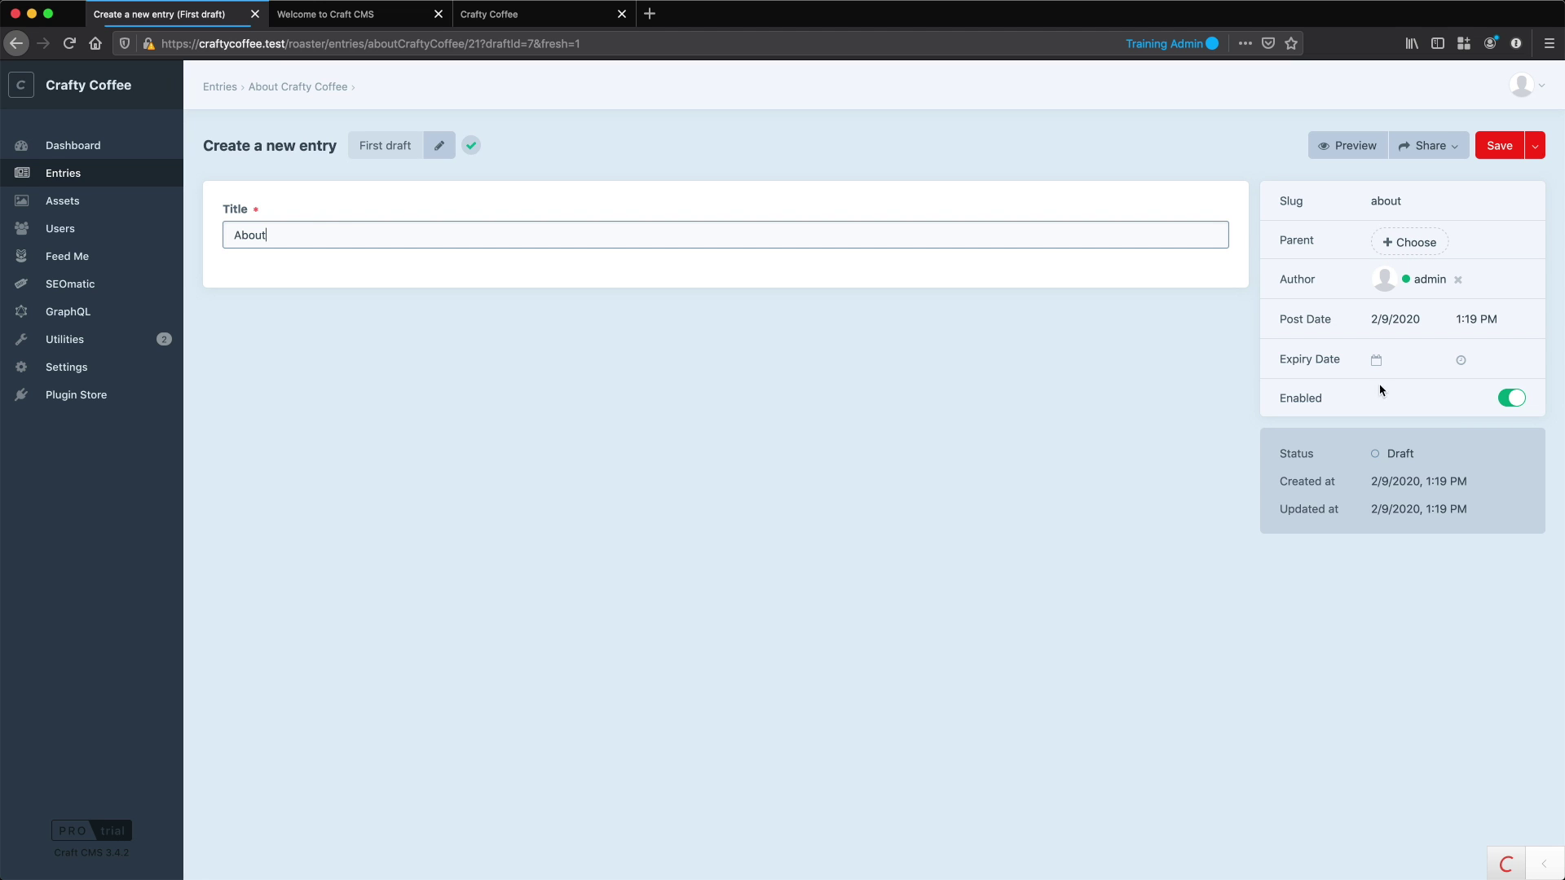
{"action": "left_click", "coordinate": [1501, 147]}
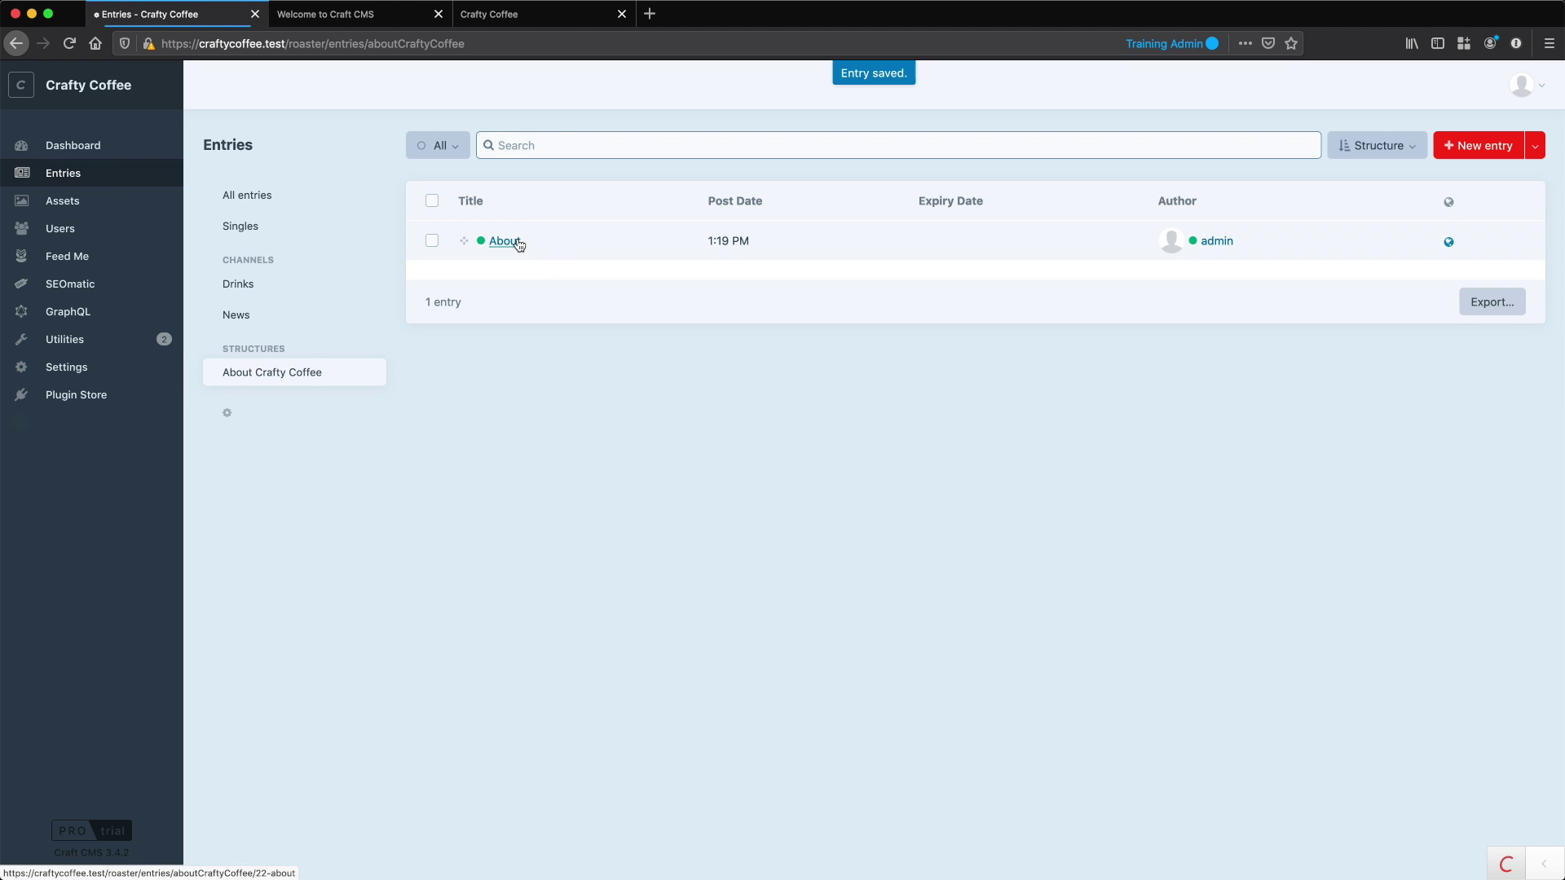
Save a new Locations entry with About as its parent.
{"action": "left_click", "coordinate": [1478, 147]}
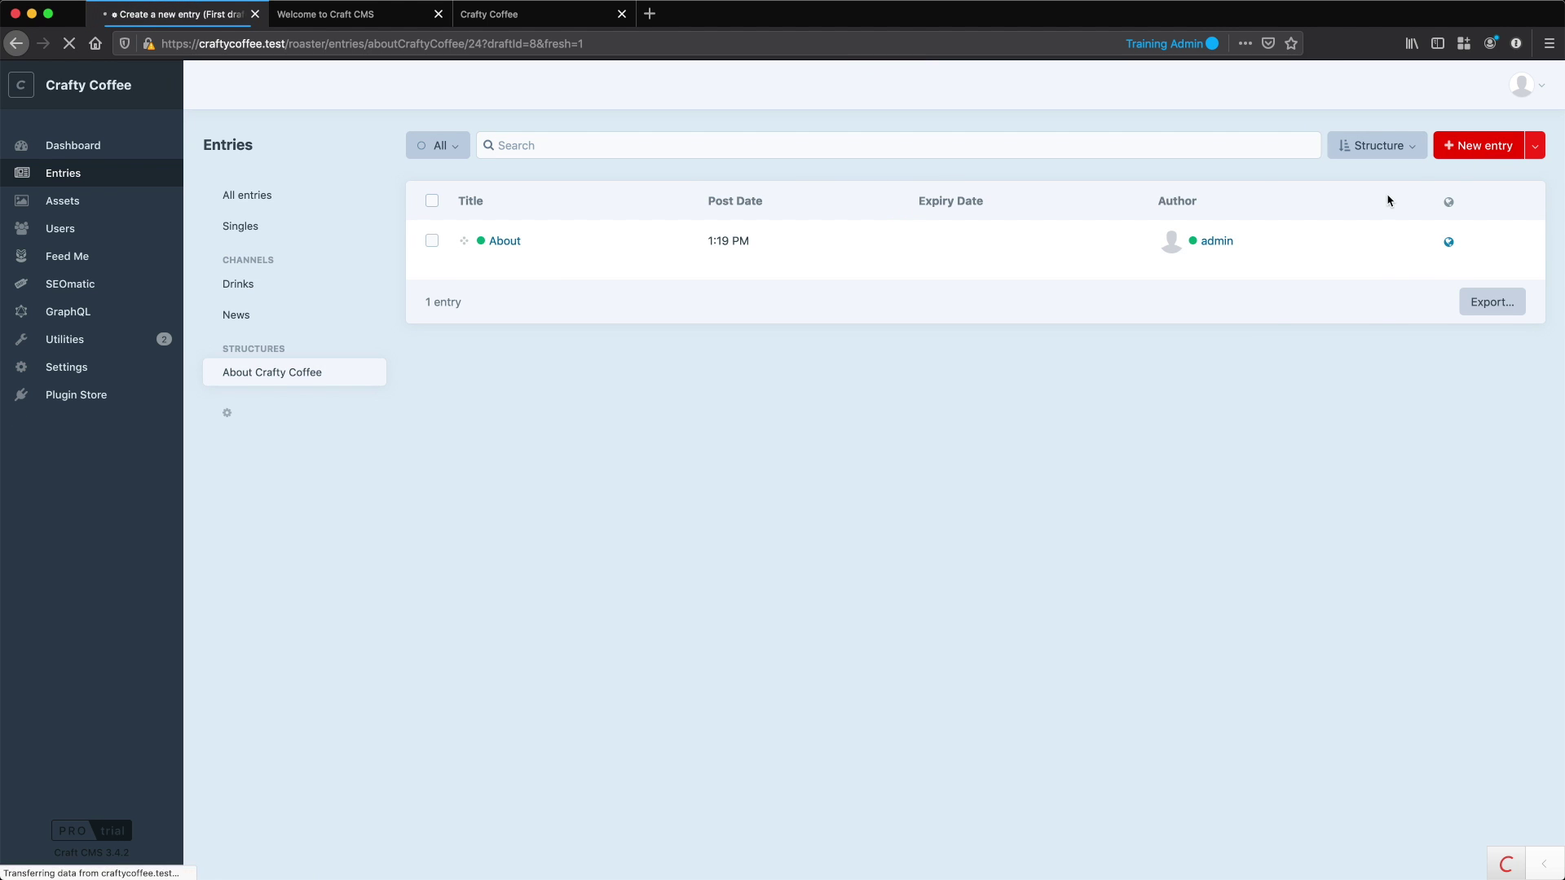
{"action": "type", "text": "Locations"}
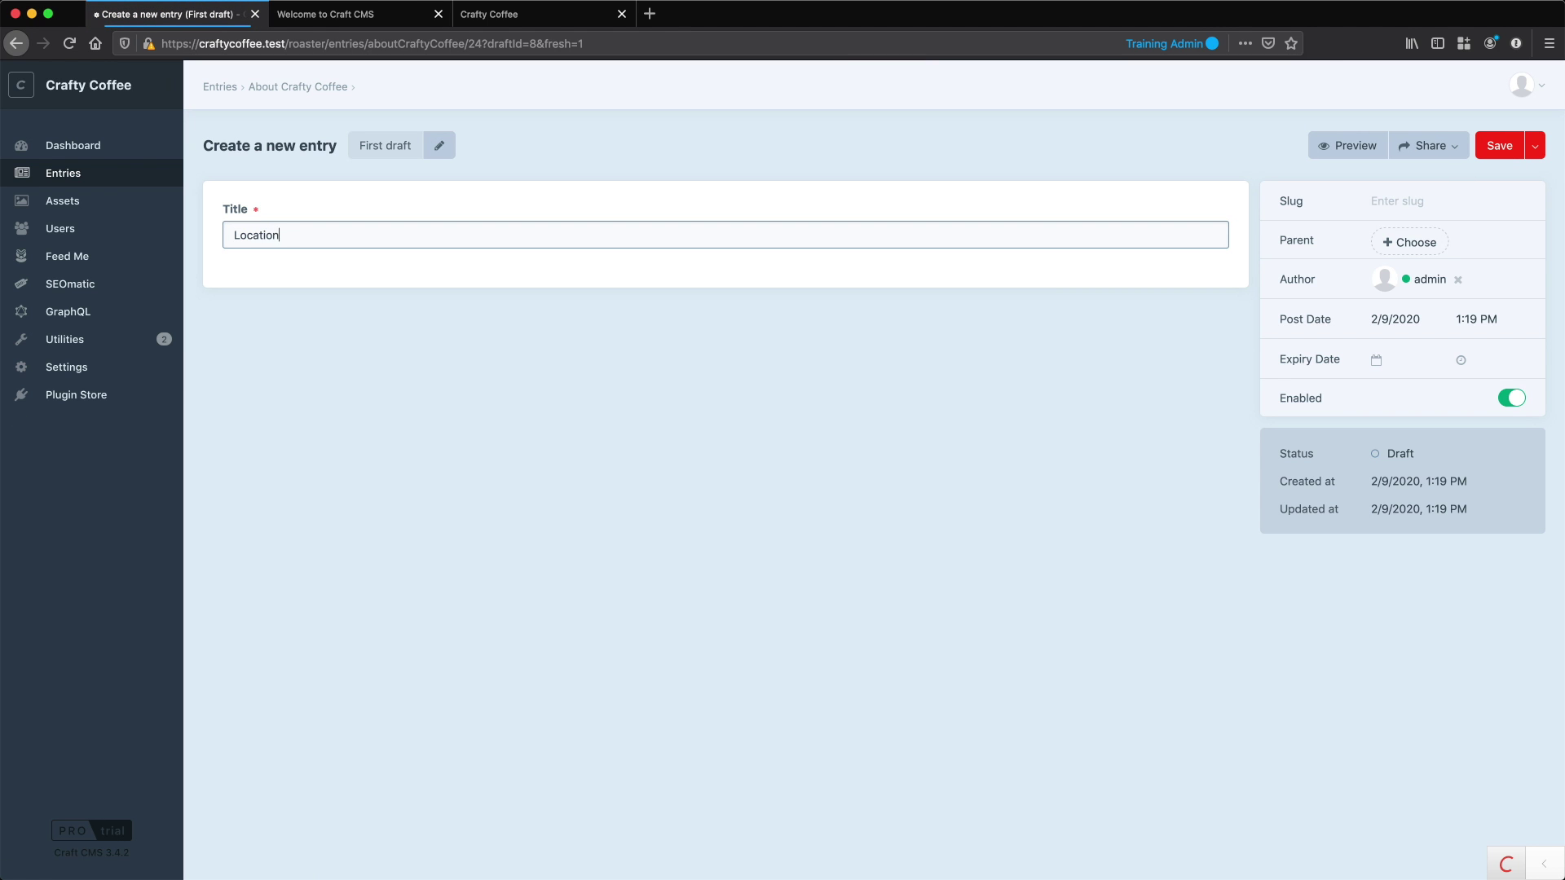
{"action": "left_click", "coordinate": [1404, 243]}
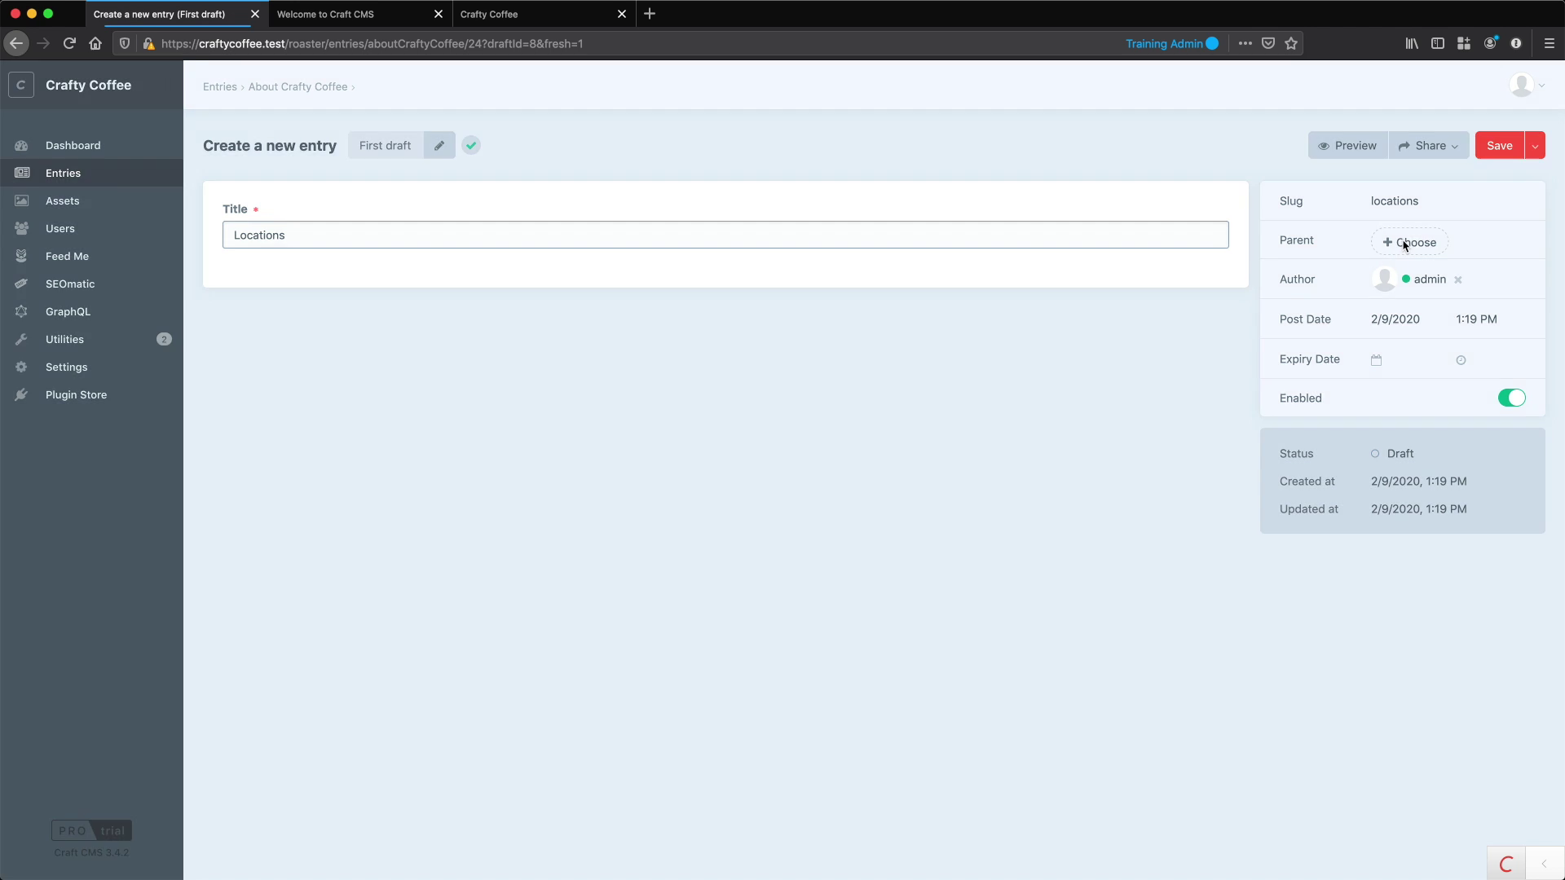
{"action": "left_click", "coordinate": [527, 326]}
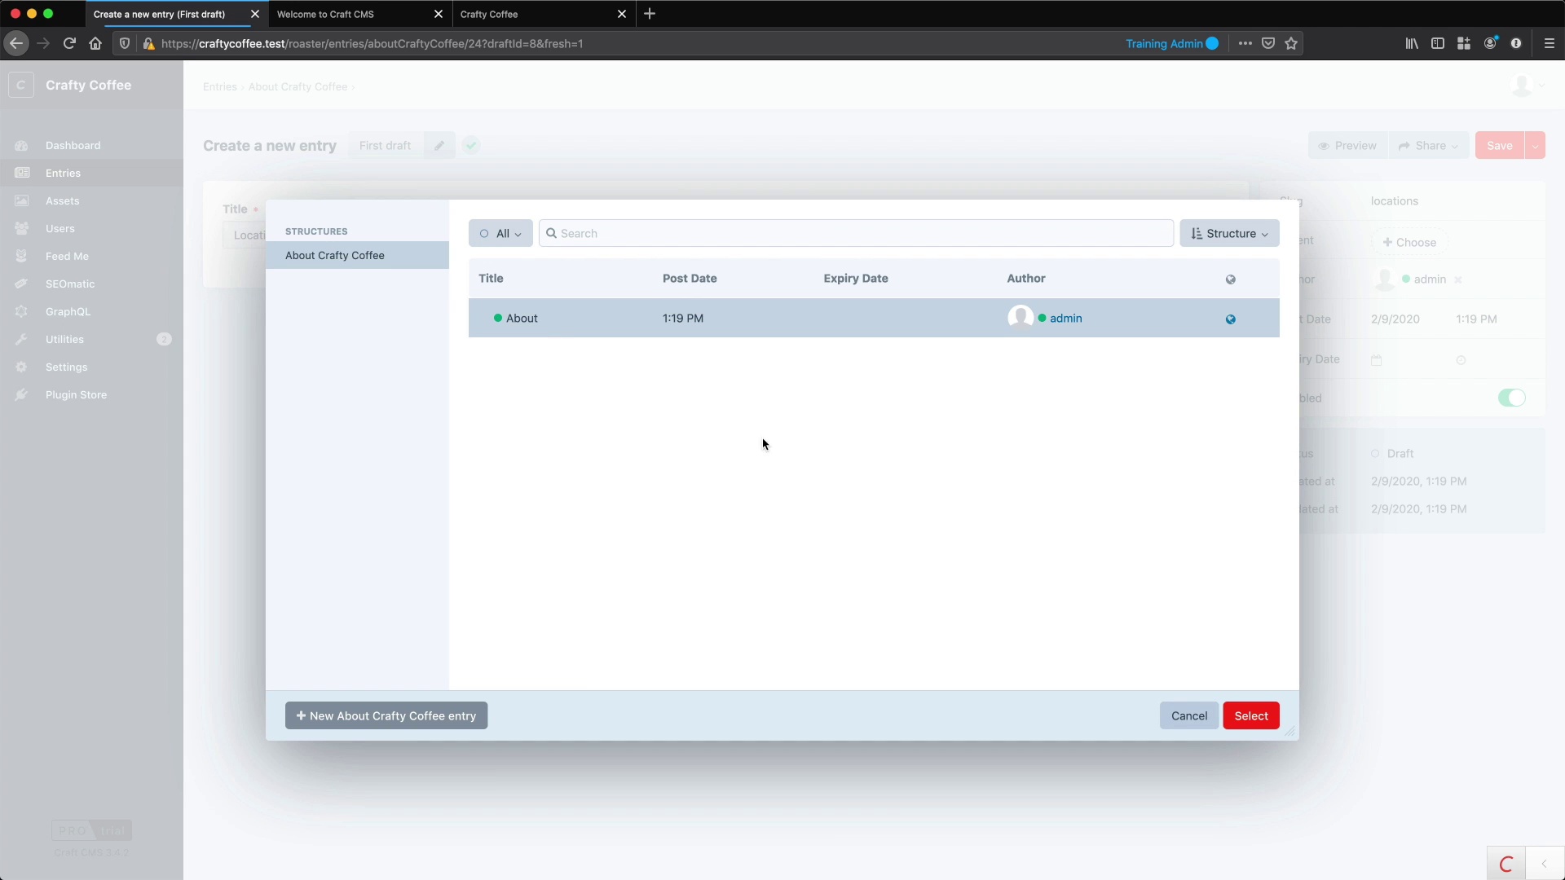
{"action": "left_click", "coordinate": [1251, 716]}
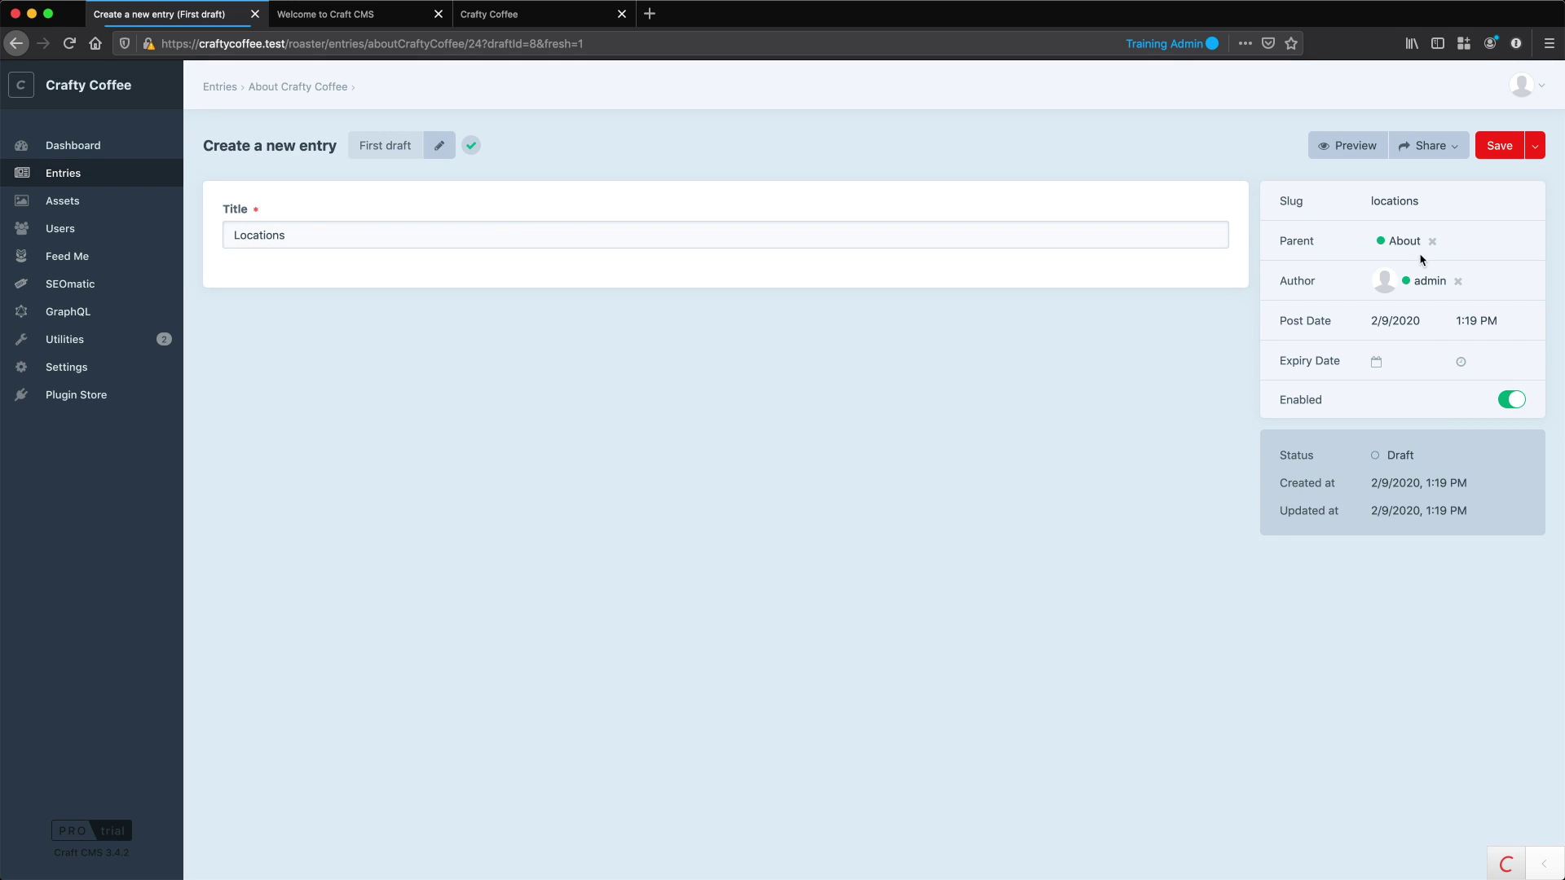
{"action": "left_click", "coordinate": [1497, 145]}
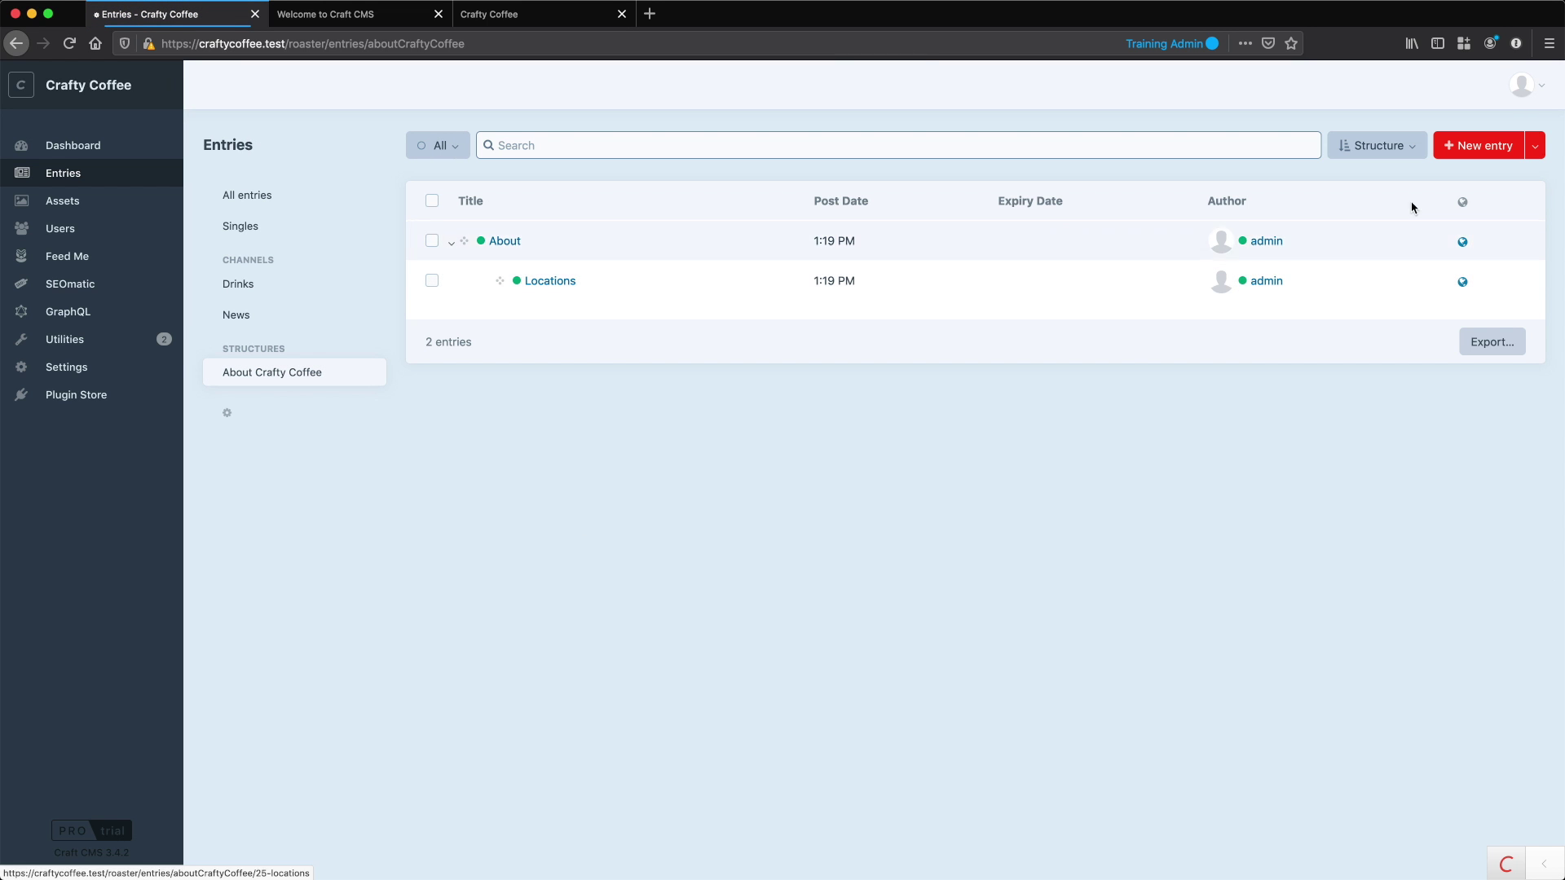
Save a new Austin, TX entry with Locations as its parent.
{"action": "left_click", "coordinate": [1481, 145]}
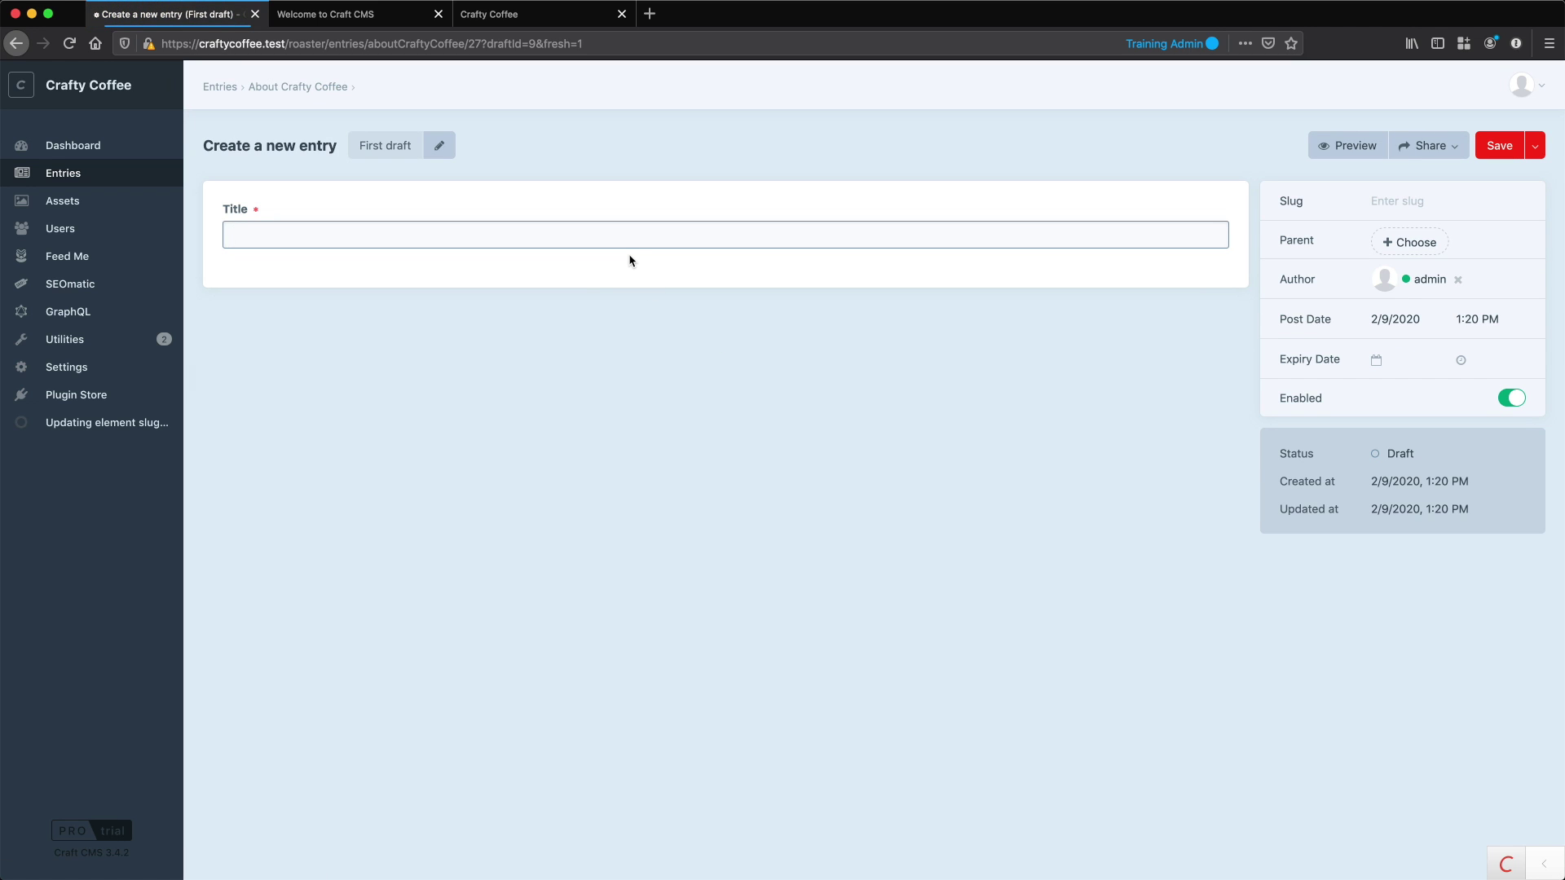
{"action": "type", "text": "Austin, TX"}
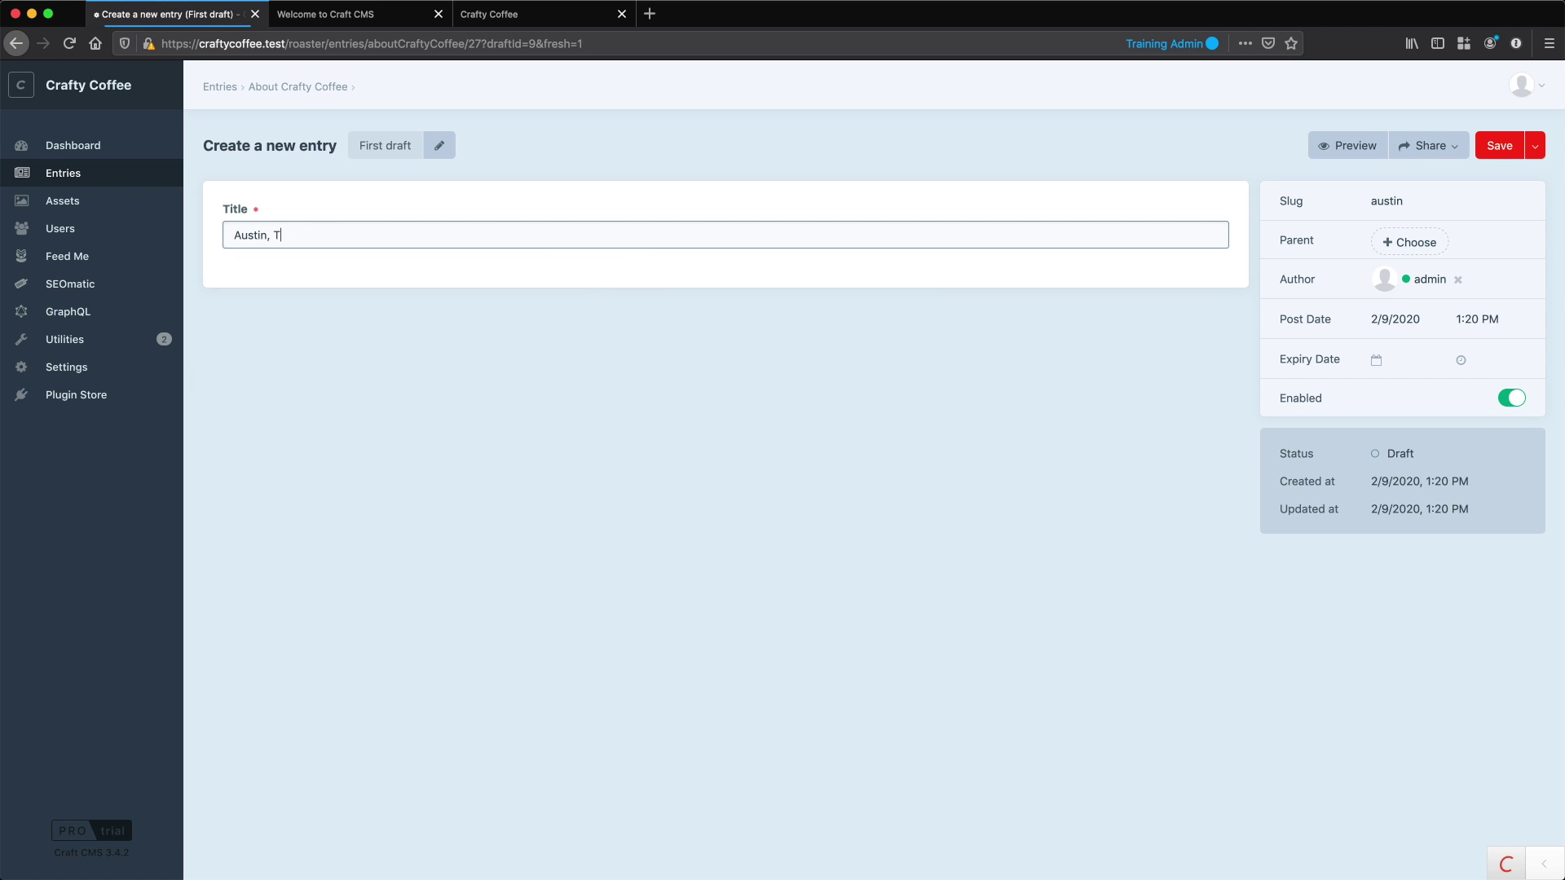
{"action": "left_click", "coordinate": [1419, 243]}
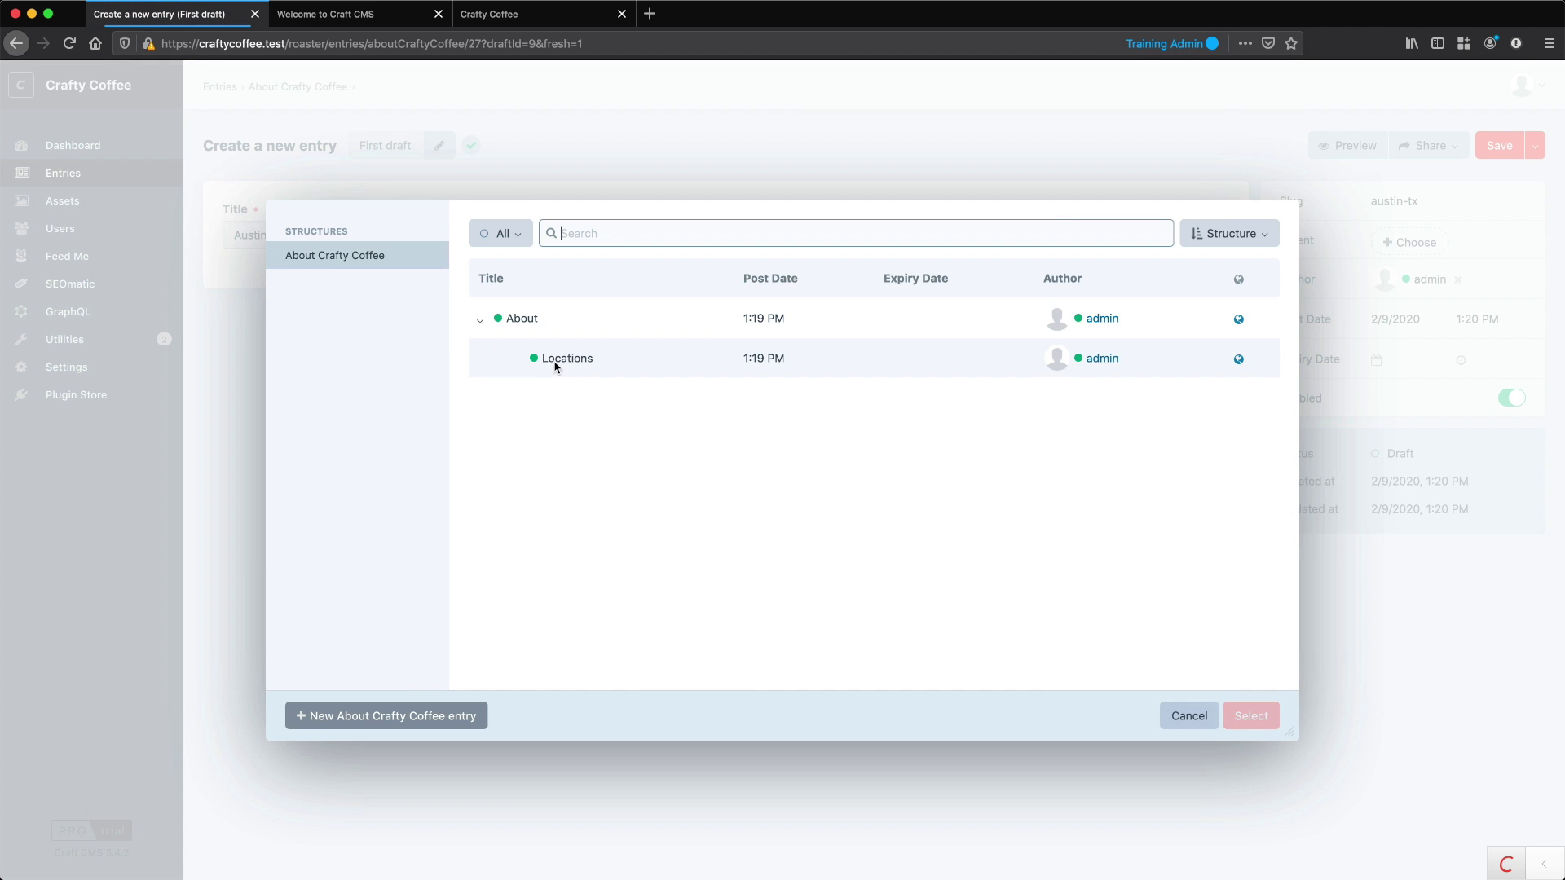
{"action": "left_click", "coordinate": [565, 363]}
{"action": "double_click", "coordinate": [565, 367]}
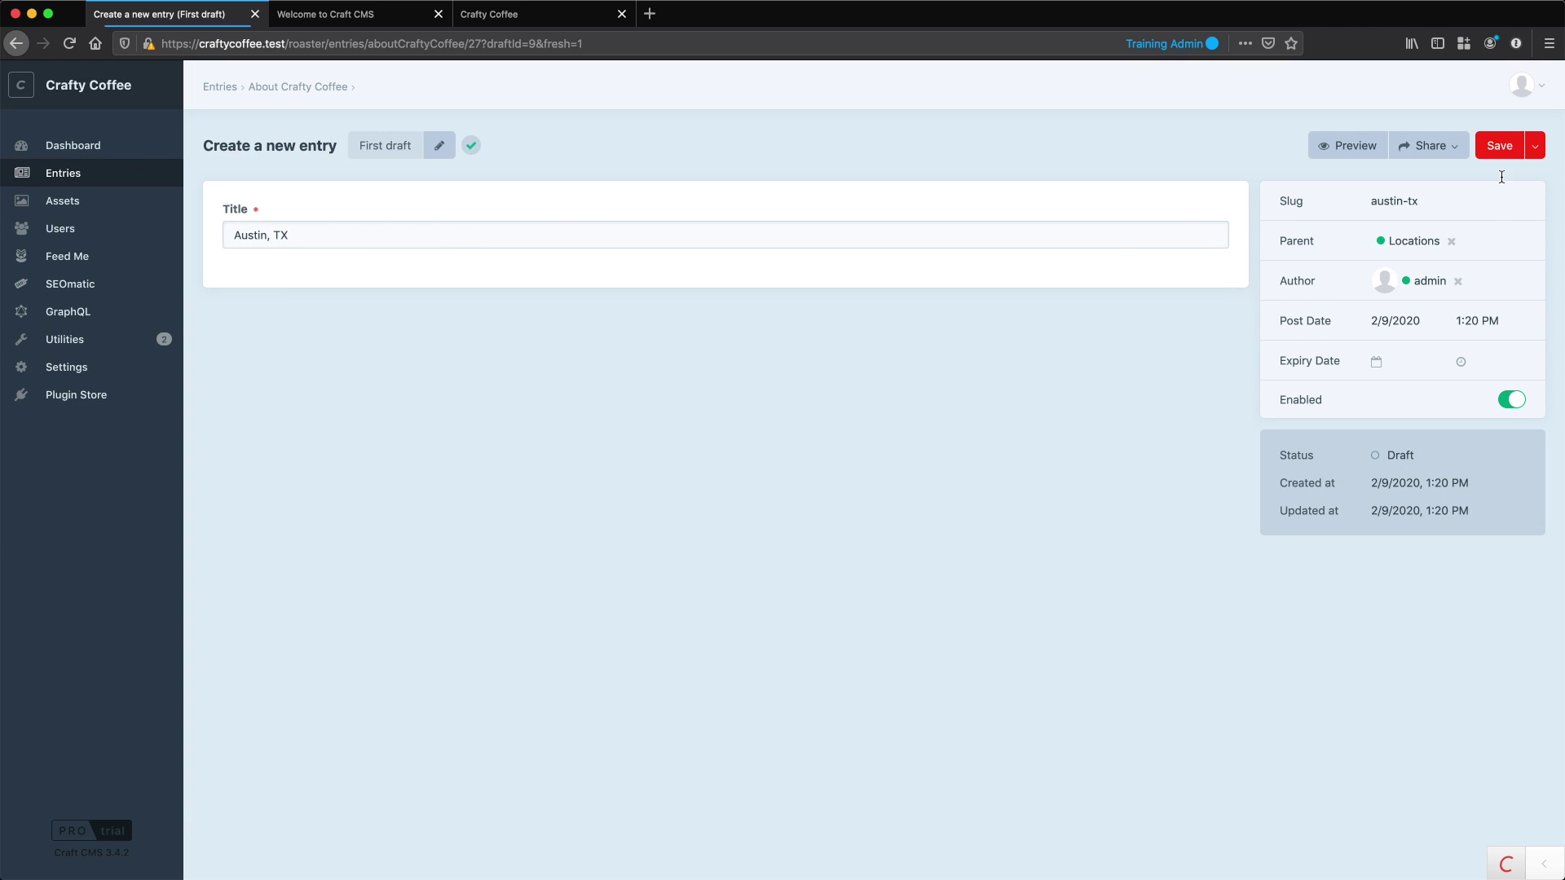
{"action": "left_click", "coordinate": [1500, 148]}
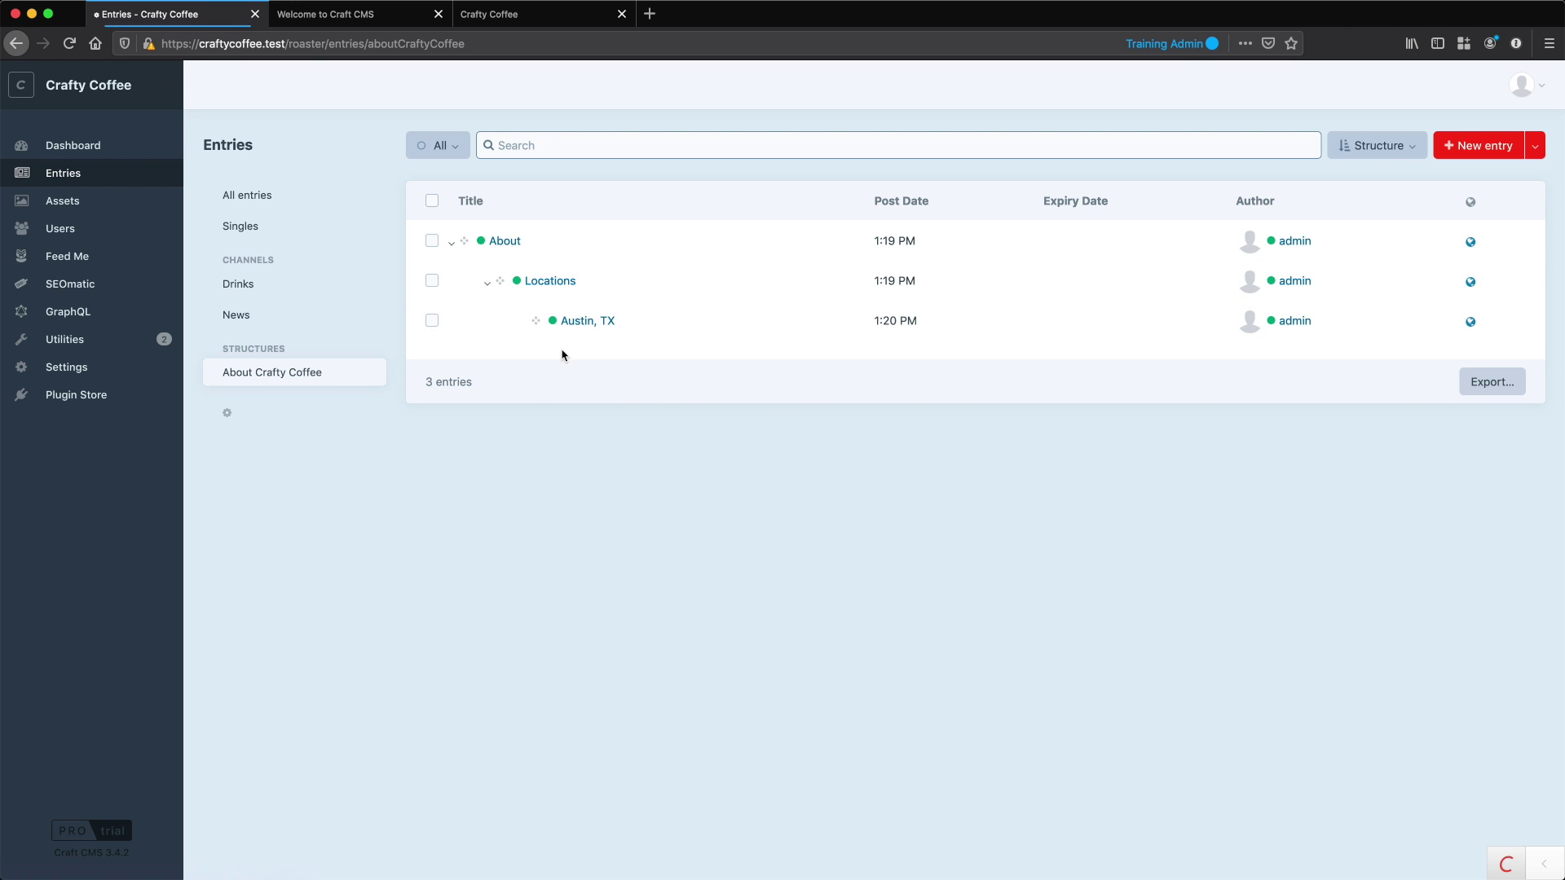
Save a Mission Statement entry under About and visit its live webpage.
{"action": "left_click", "coordinate": [1465, 147]}
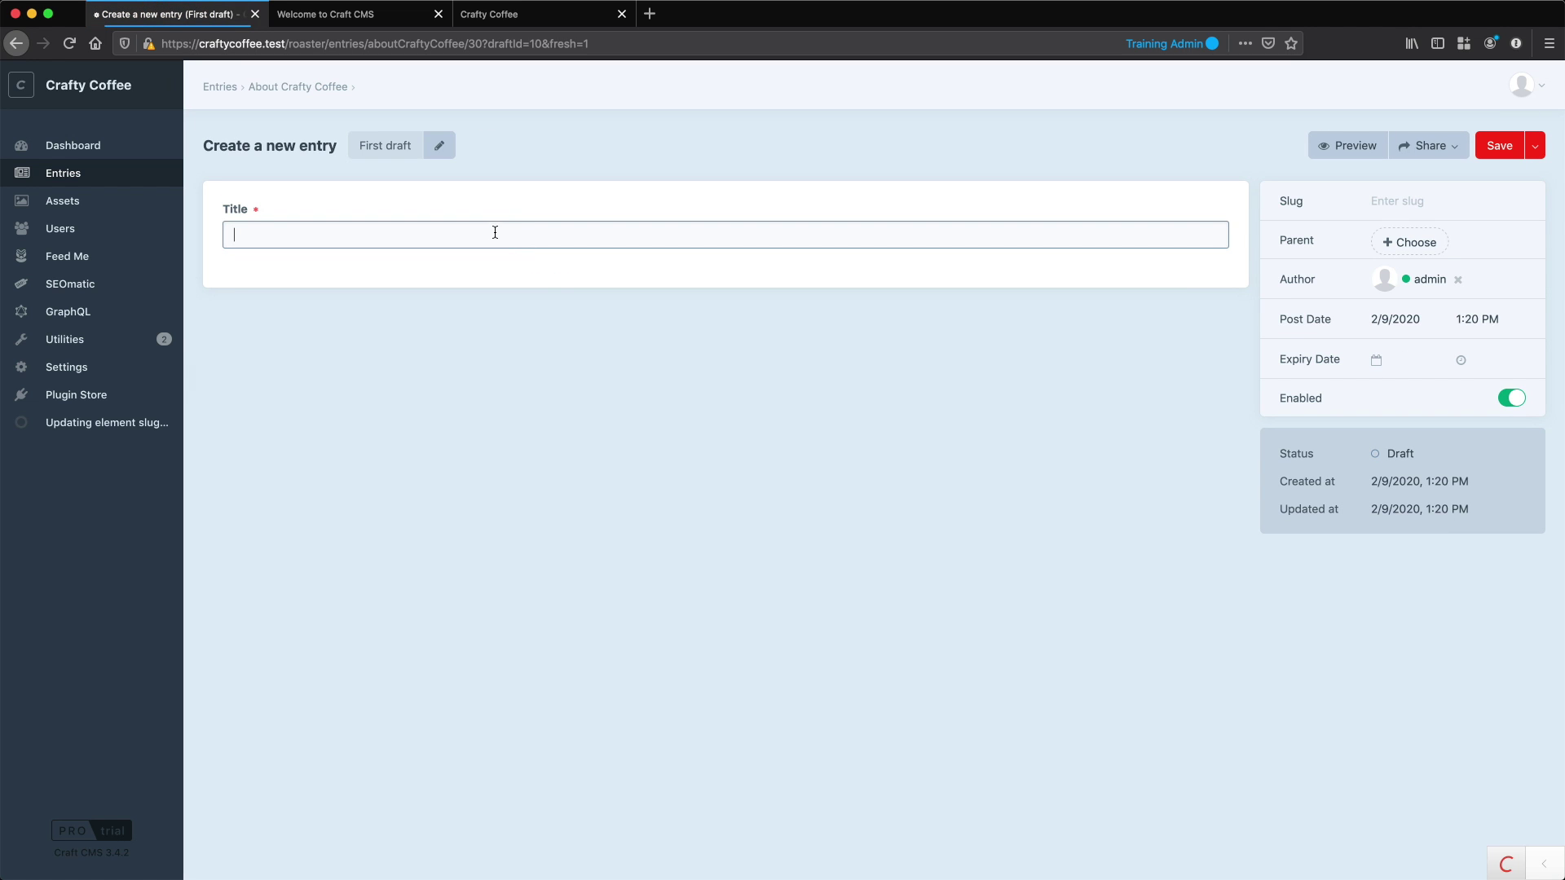
{"action": "type", "text": "Mission Statement"}
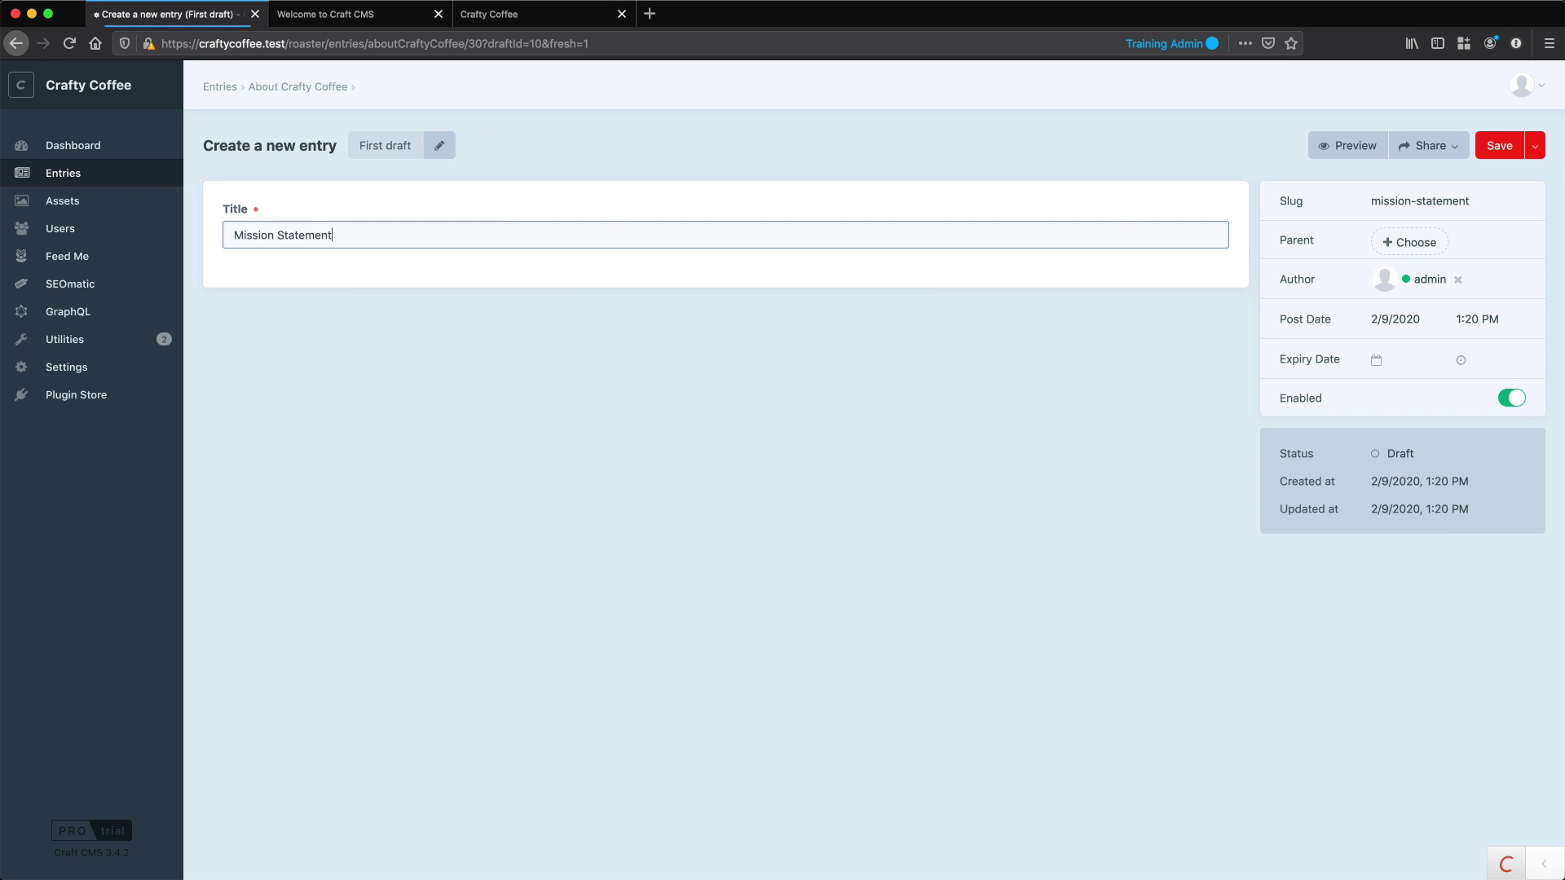
{"action": "left_click", "coordinate": [1419, 242]}
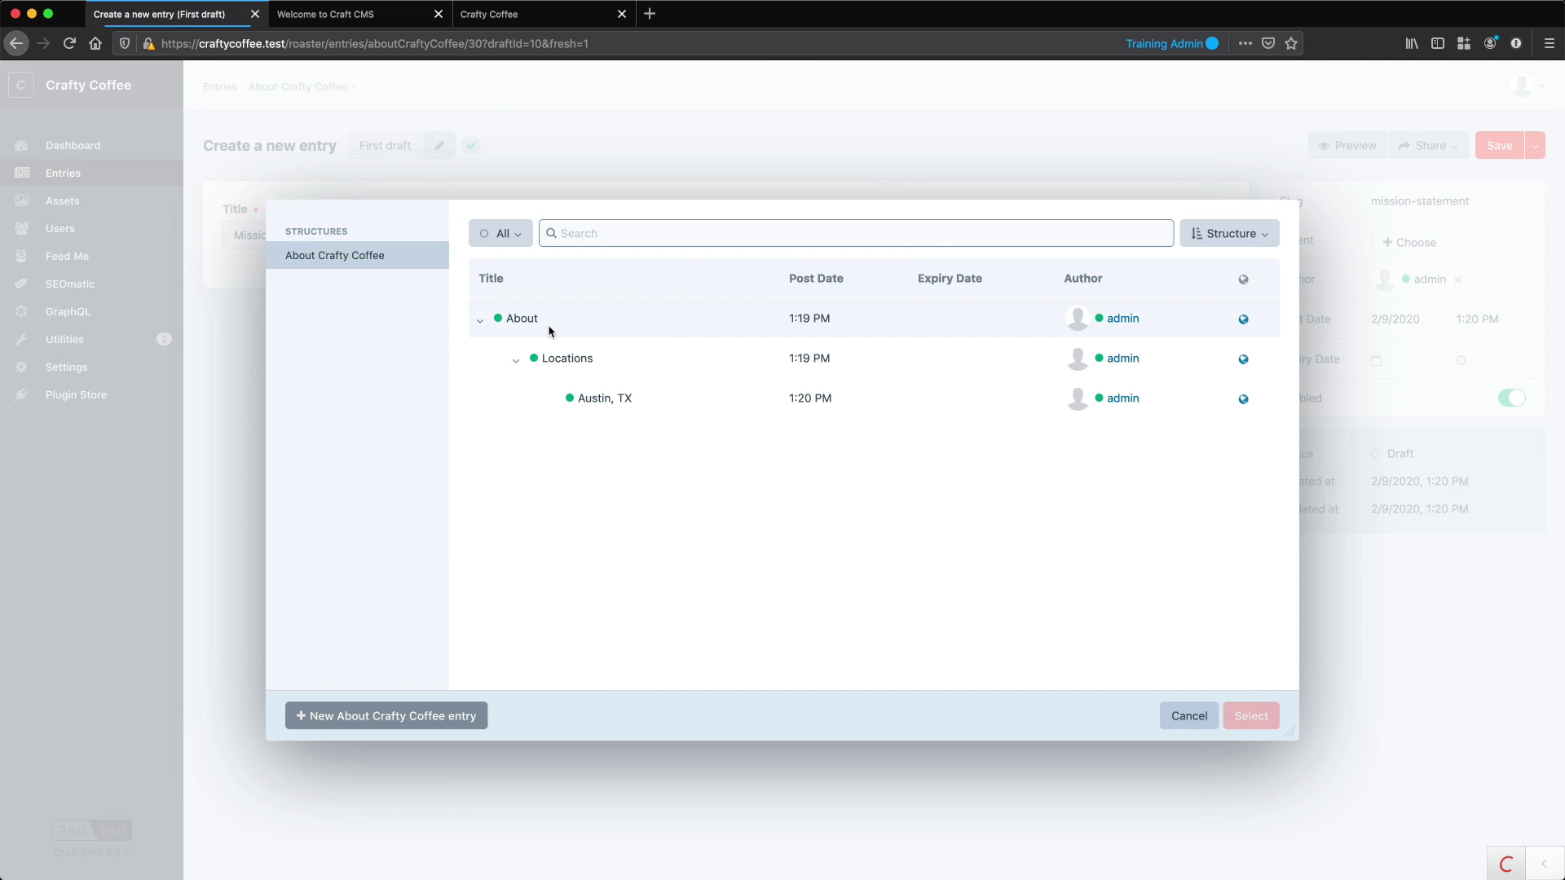
{"action": "left_click", "coordinate": [549, 327]}
{"action": "left_click", "coordinate": [1252, 716]}
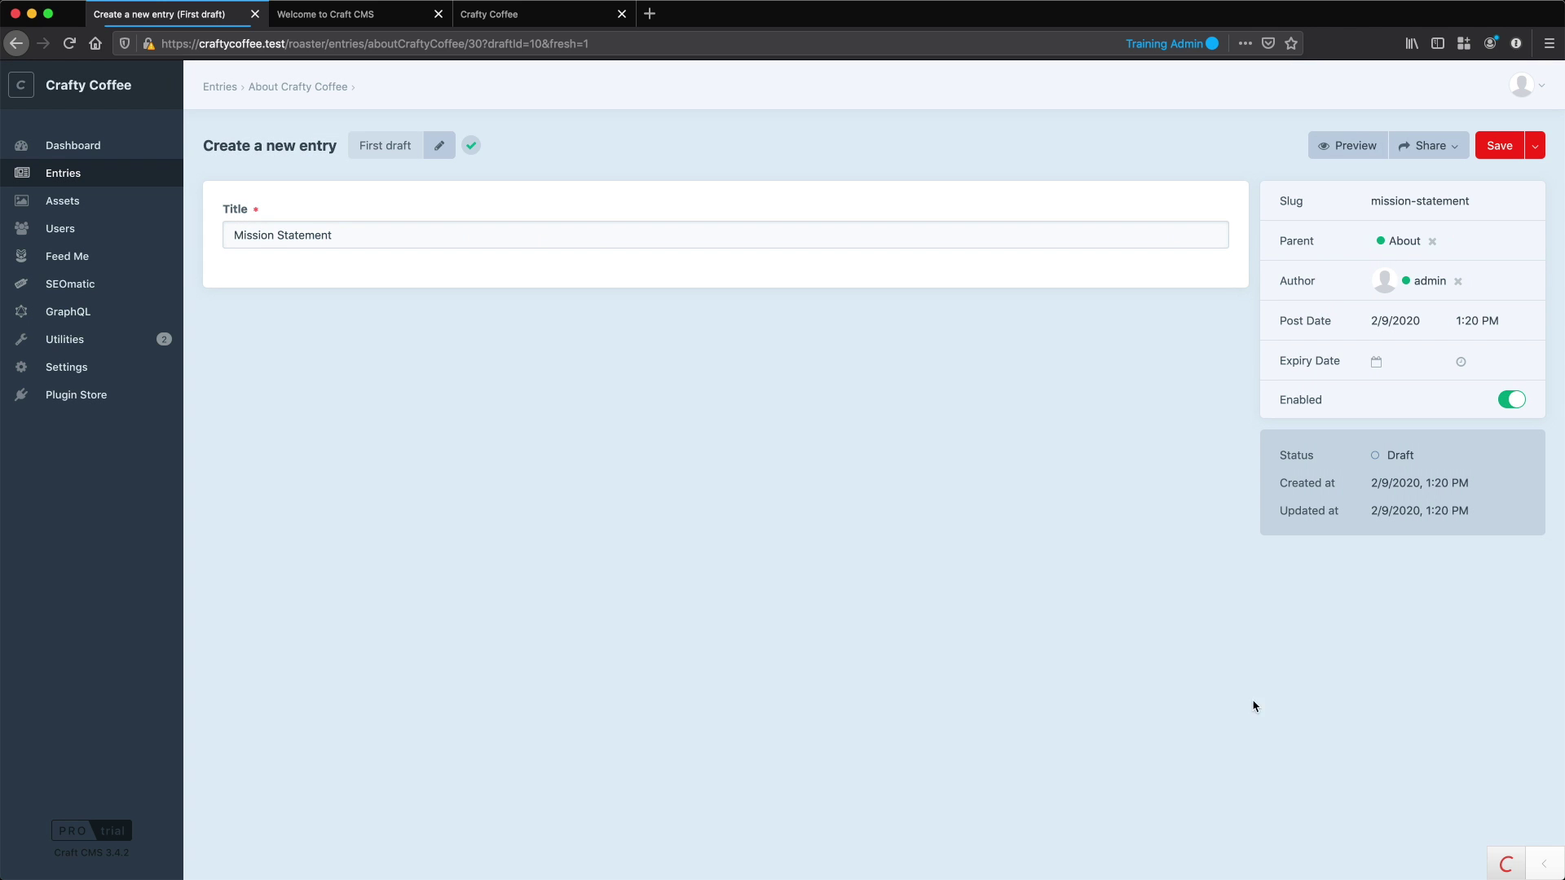
{"action": "left_click", "coordinate": [1484, 155]}
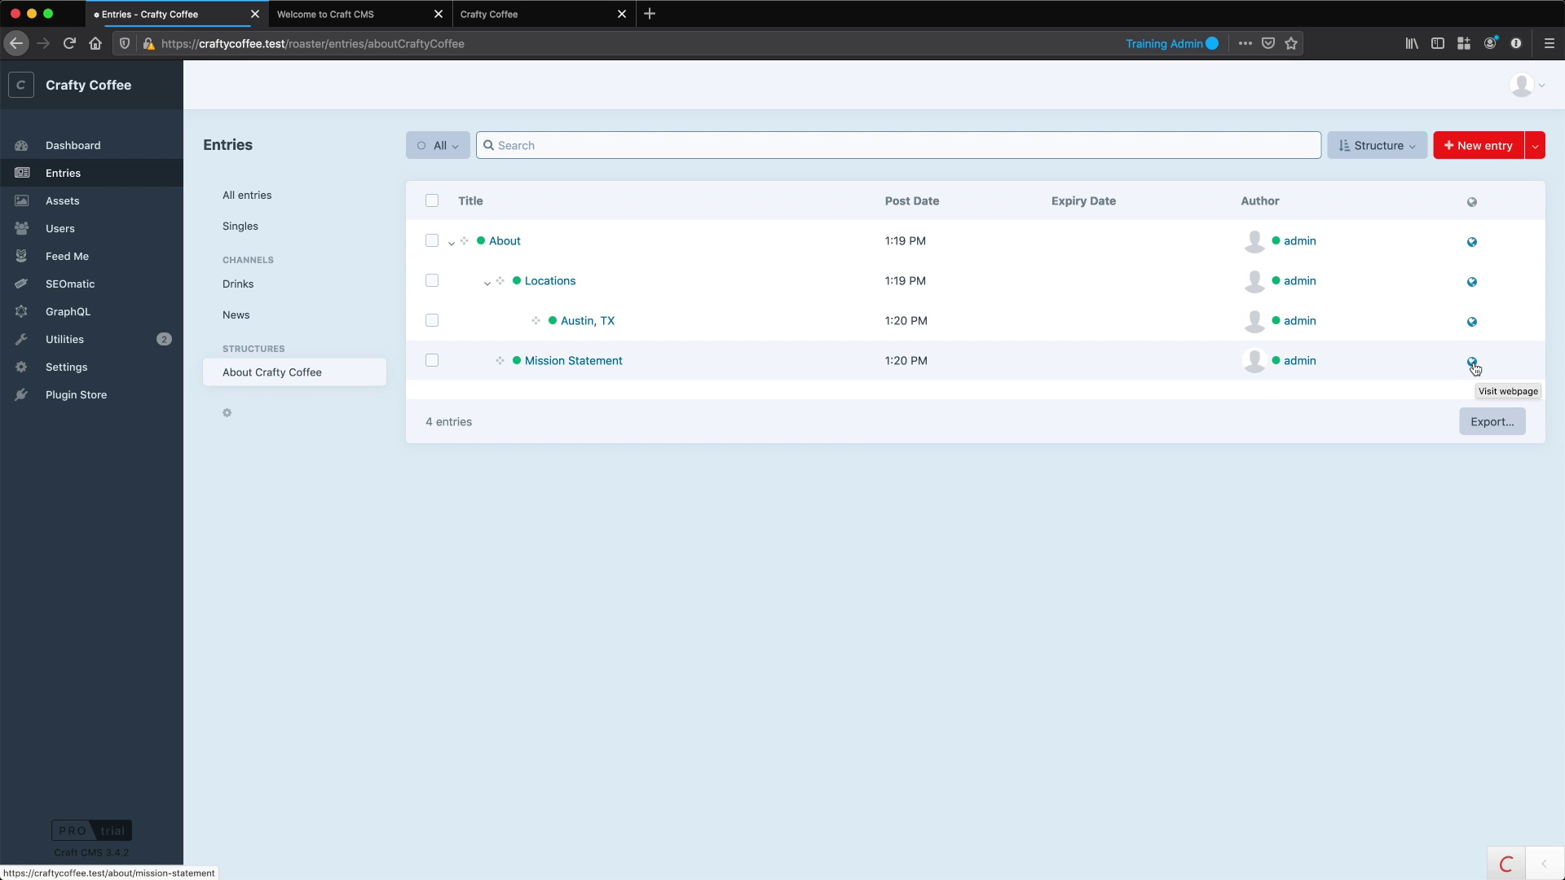
{"action": "left_click", "coordinate": [1474, 364]}
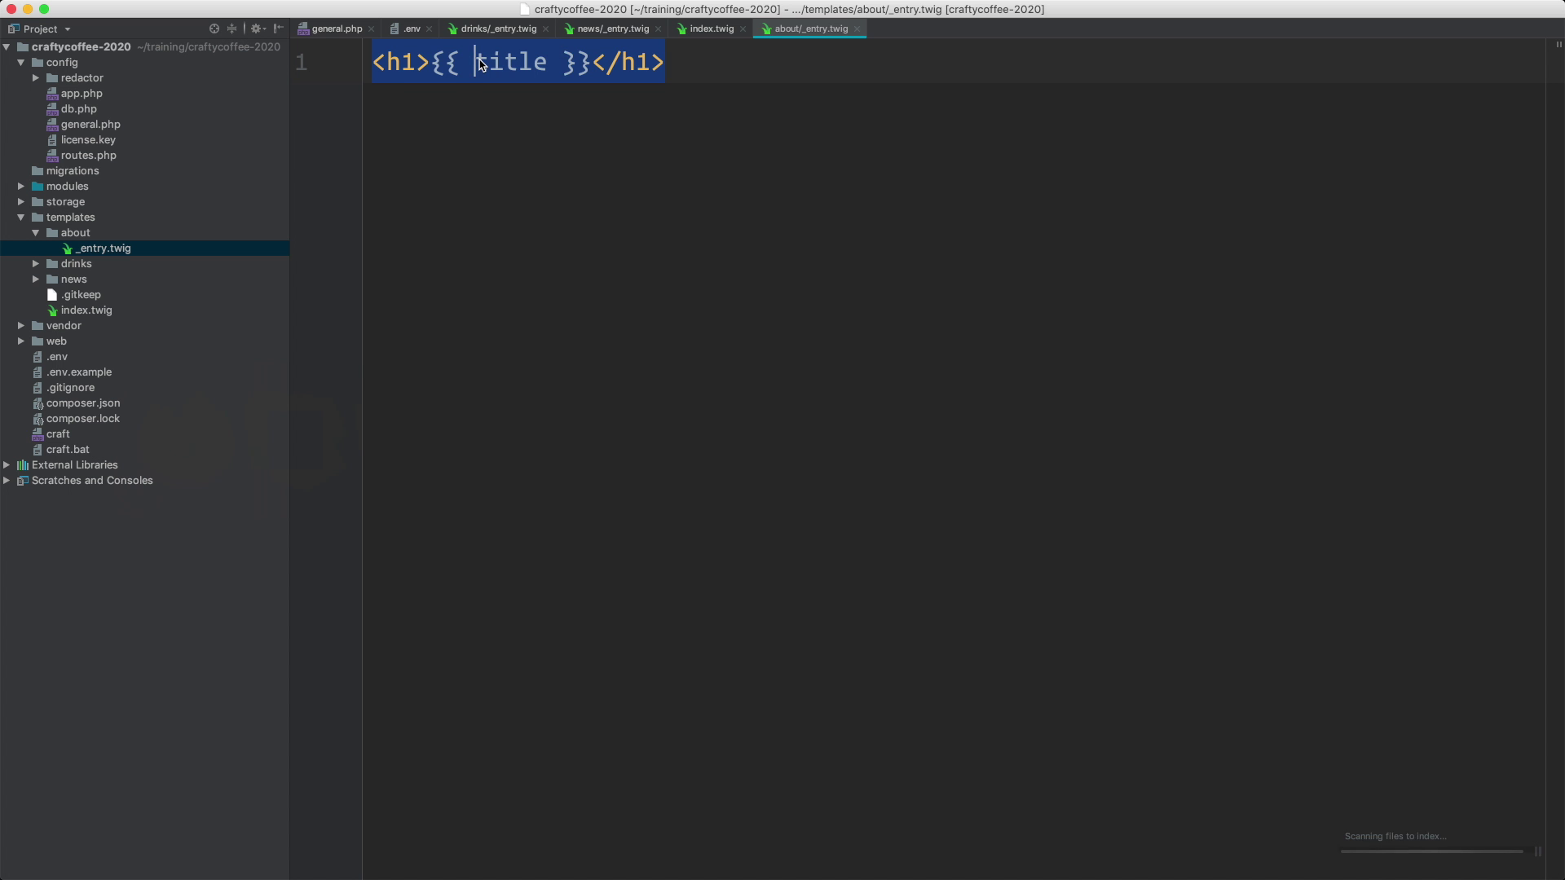
Change the about/_entry.twig heading to <h1>{{ entry.title }}</h1>.
{"action": "left_click", "coordinate": [475, 61]}
{"action": "type", "text": "entry."}
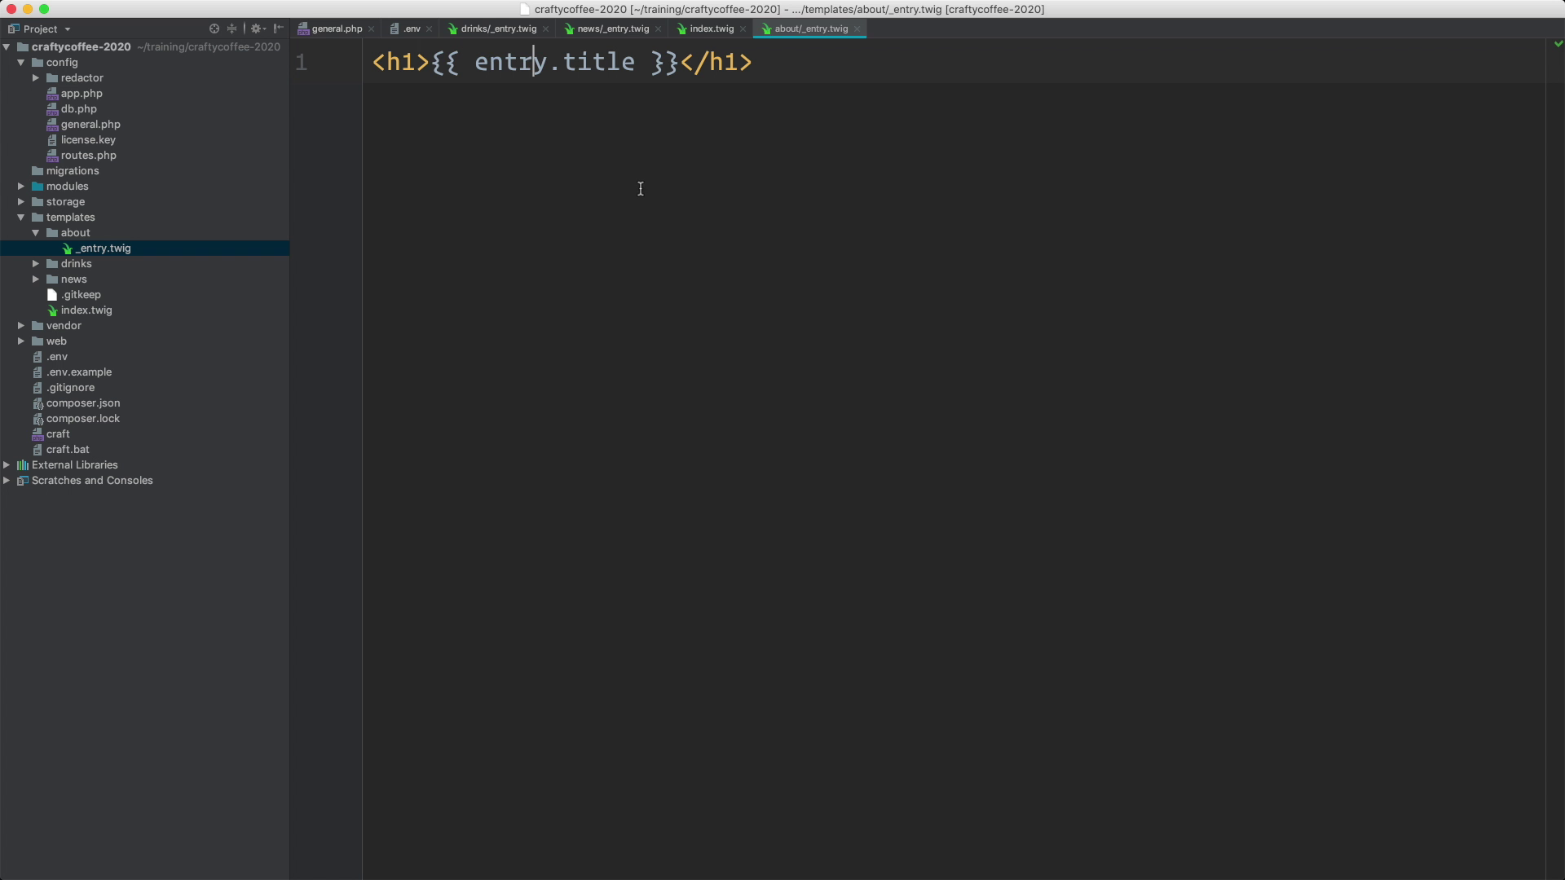
{"action": "triple_click", "coordinate": [499, 65]}
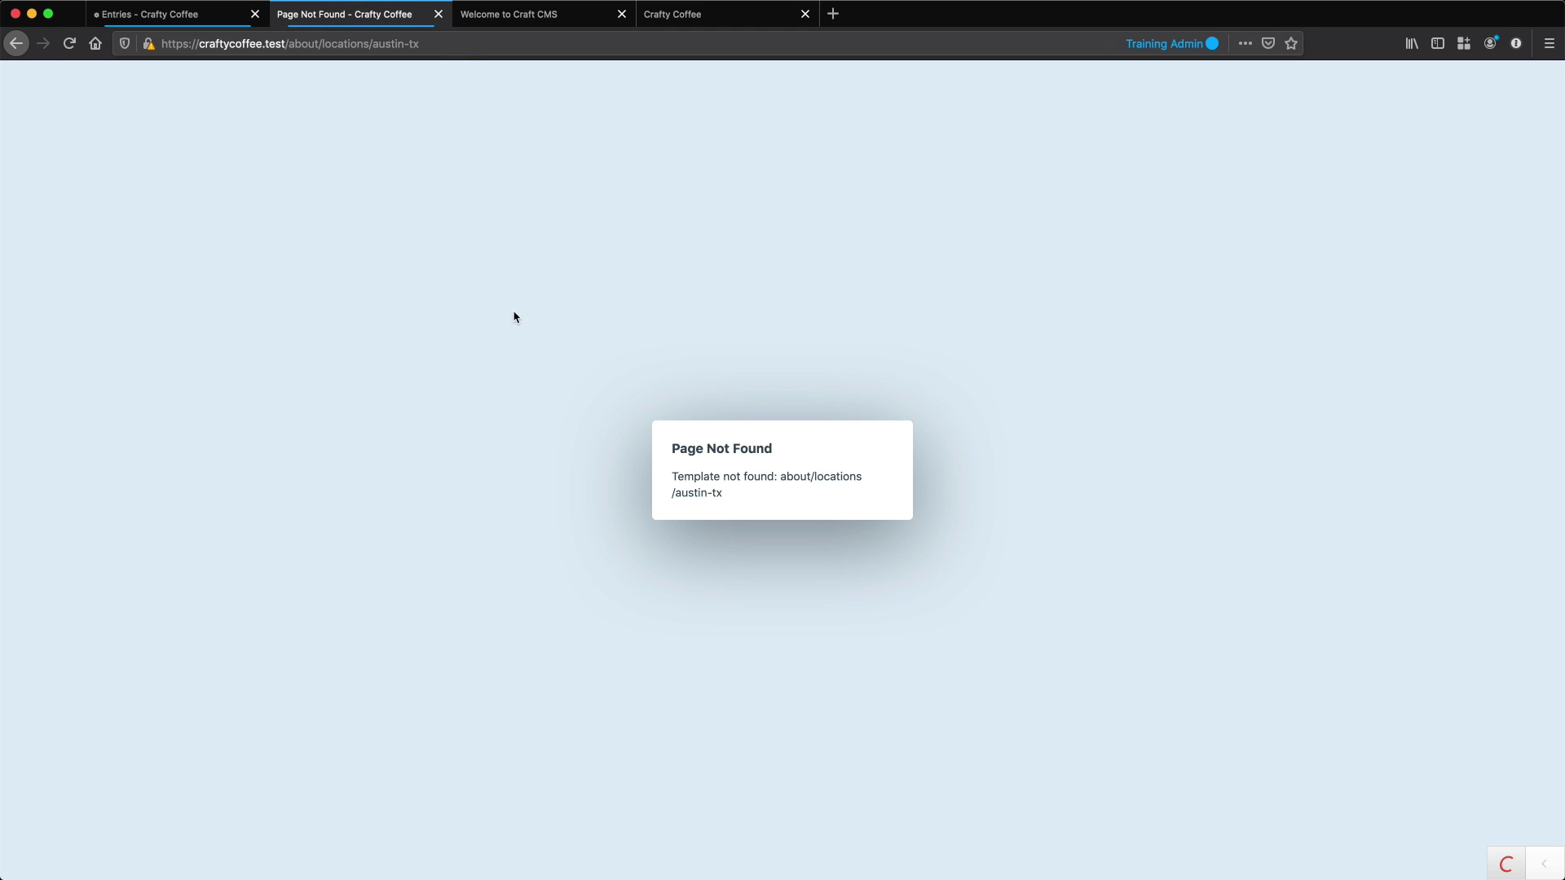
Preview the Austin, TX entry, loading it at about/austin-tx instead of about/locations/austin-tx.
{"action": "left_click", "coordinate": [196, 22]}
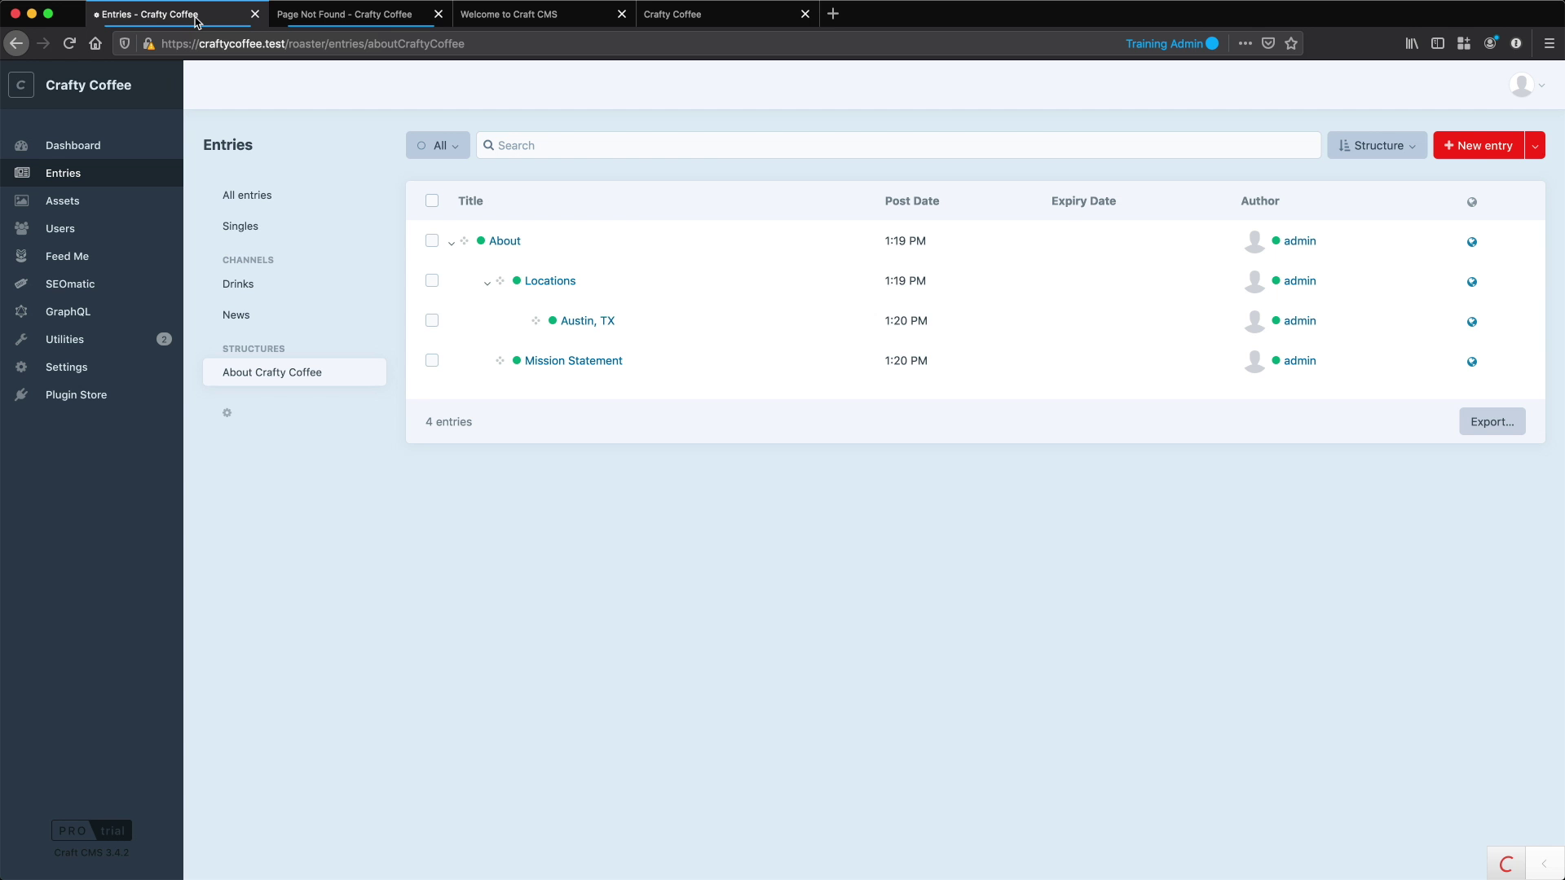
{"action": "left_click", "coordinate": [574, 326]}
{"action": "double_click", "coordinate": [1395, 201]}
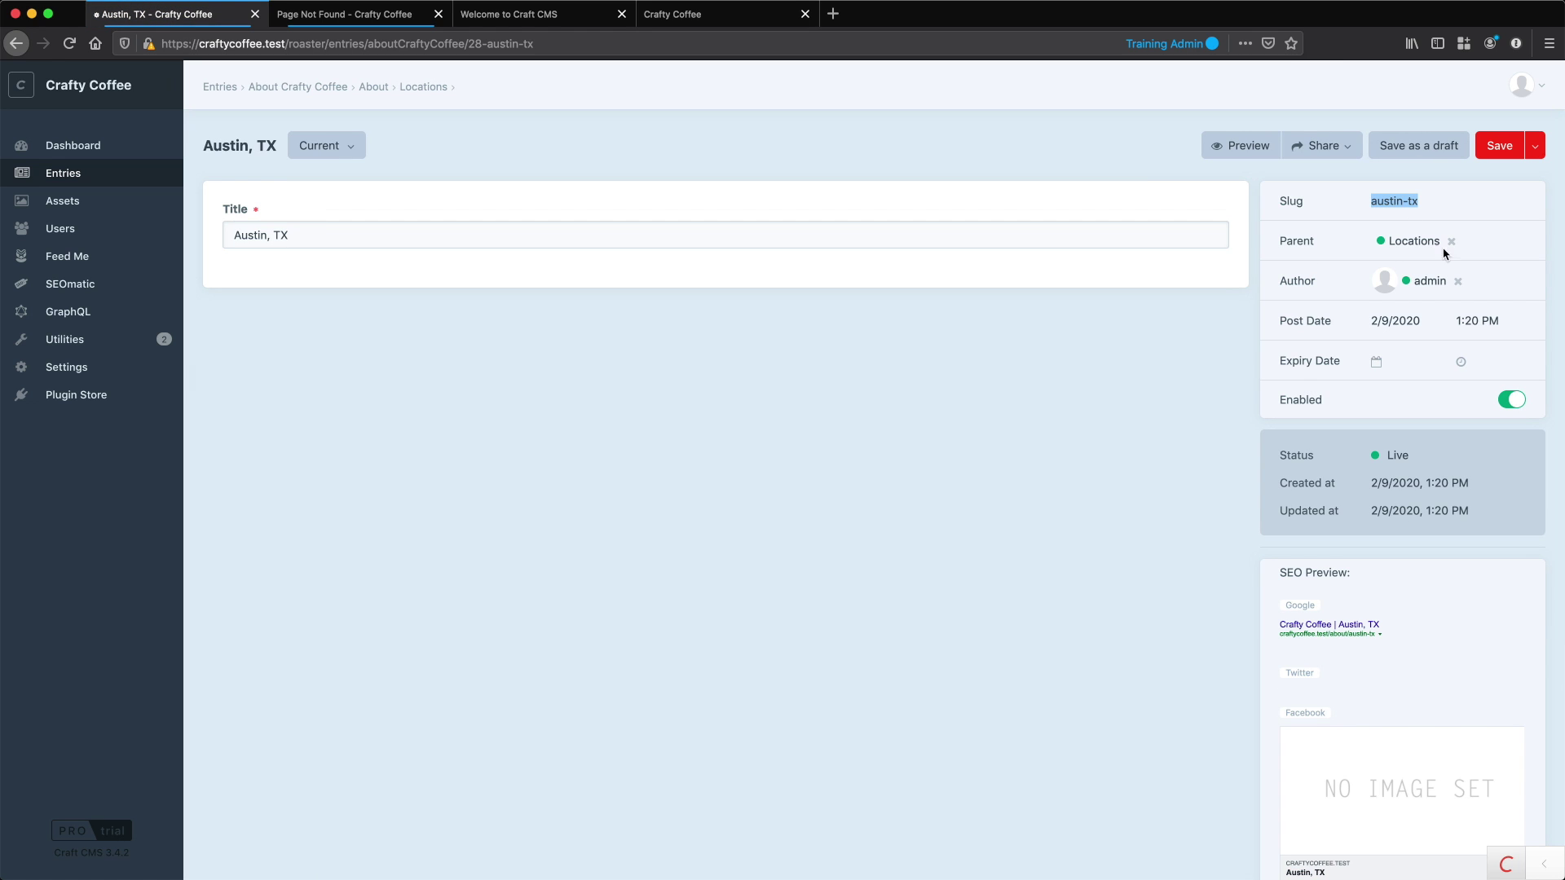
{"action": "left_click", "coordinate": [1239, 145]}
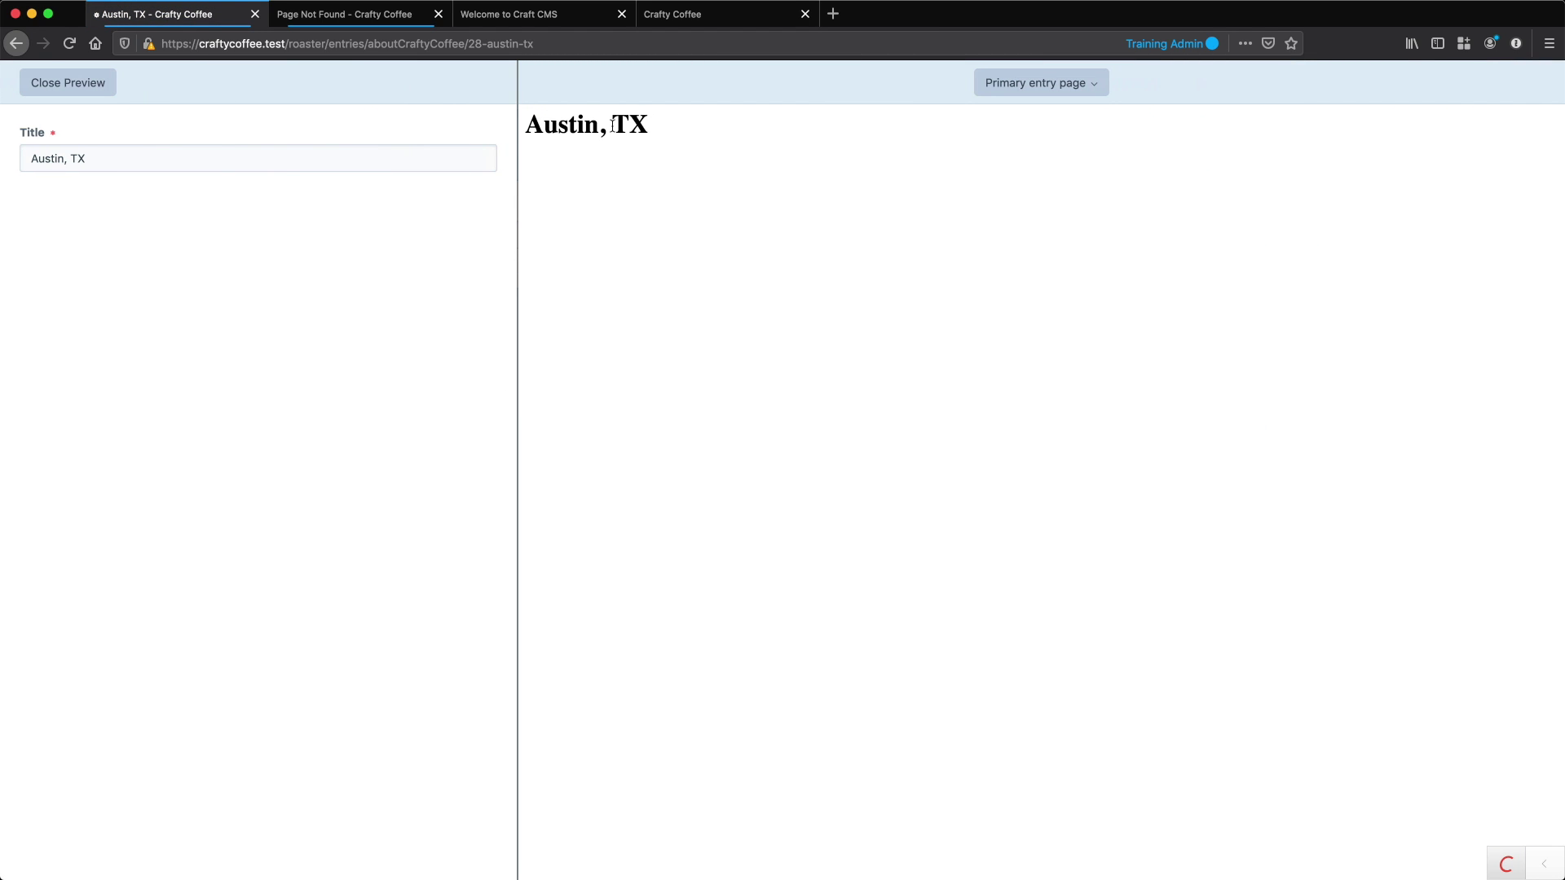
{"action": "key", "text": "ctrl+Tab"}
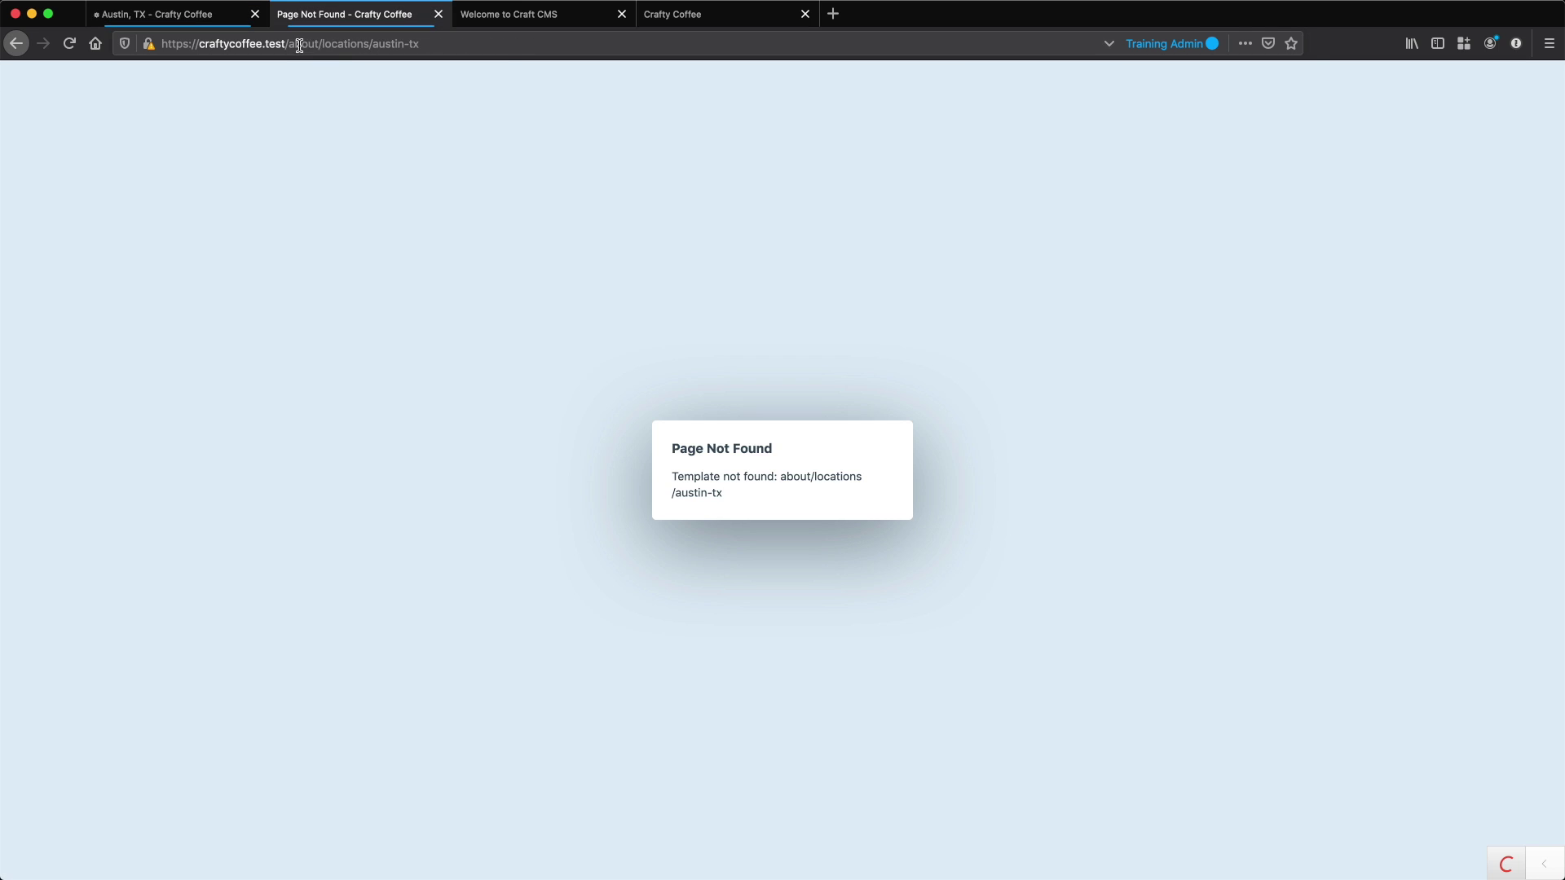
{"action": "left_click", "coordinate": [439, 44]}
{"action": "left_click", "coordinate": [386, 43]}
{"action": "key", "text": "BackSpace"}
{"action": "key", "text": "BackSpace"}
{"action": "key", "text": "BackSpace"}
{"action": "key", "text": "BackSpace"}
{"action": "key", "text": "BackSpace"}
{"action": "key", "text": "BackSpace"}
{"action": "key", "text": "BackSpace"}
{"action": "key", "text": "BackSpace"}
{"action": "key", "text": "BackSpace"}
{"action": "key", "text": "BackSpace"}
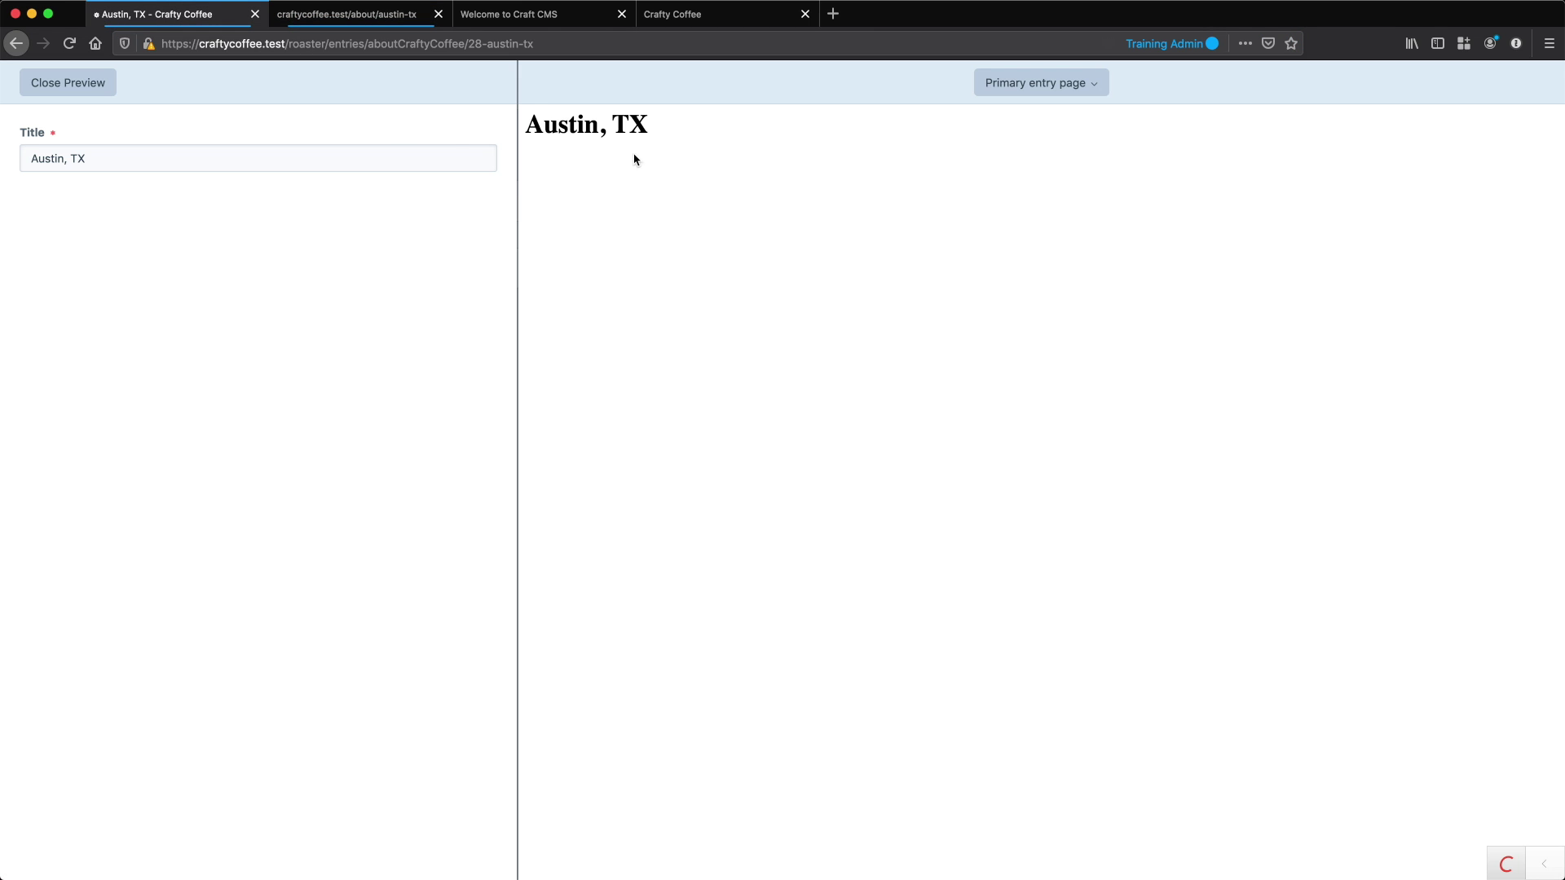
{"action": "left_click", "coordinate": [47, 93]}
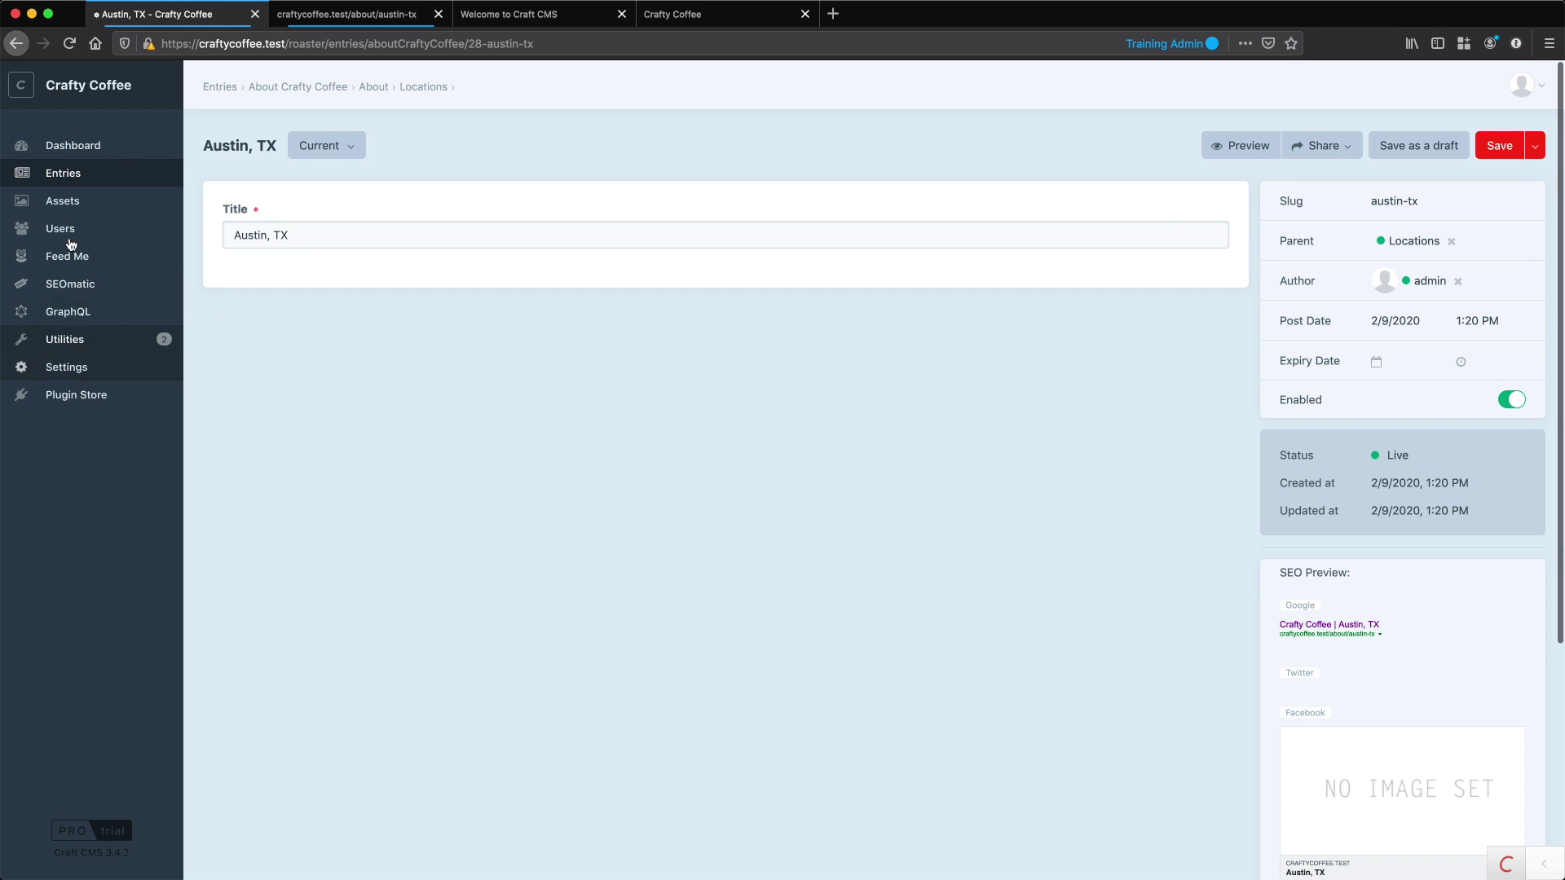
Replace about with {parent.uri} in the About Crafty Coffee URI format and save the section.
{"action": "left_click", "coordinate": [67, 367]}
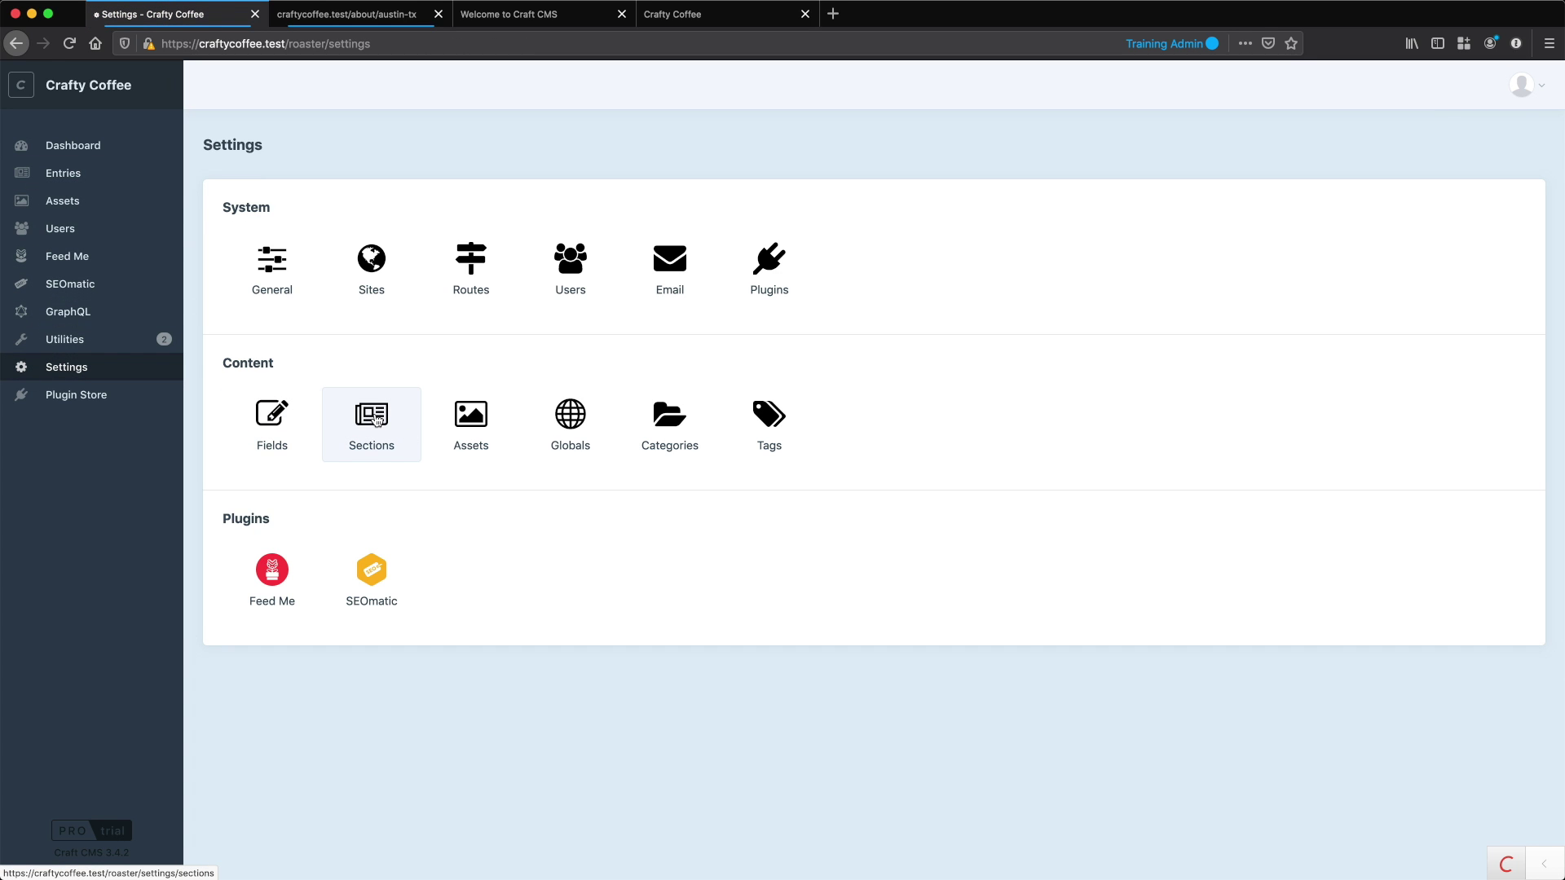
{"action": "left_click", "coordinate": [376, 419]}
{"action": "left_click", "coordinate": [280, 242]}
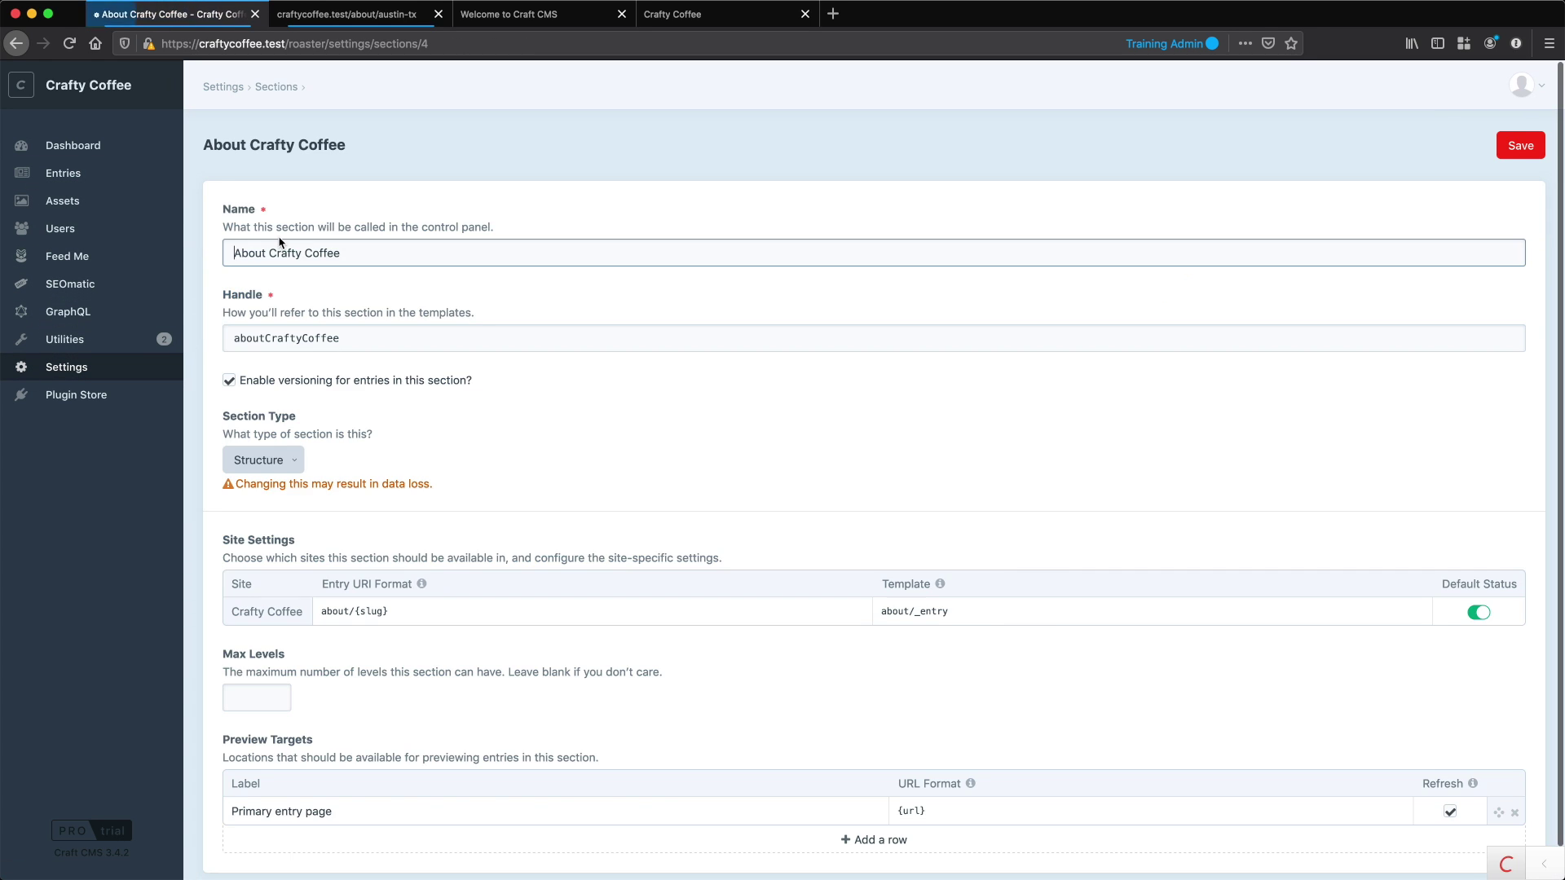
{"action": "double_click", "coordinate": [332, 612]}
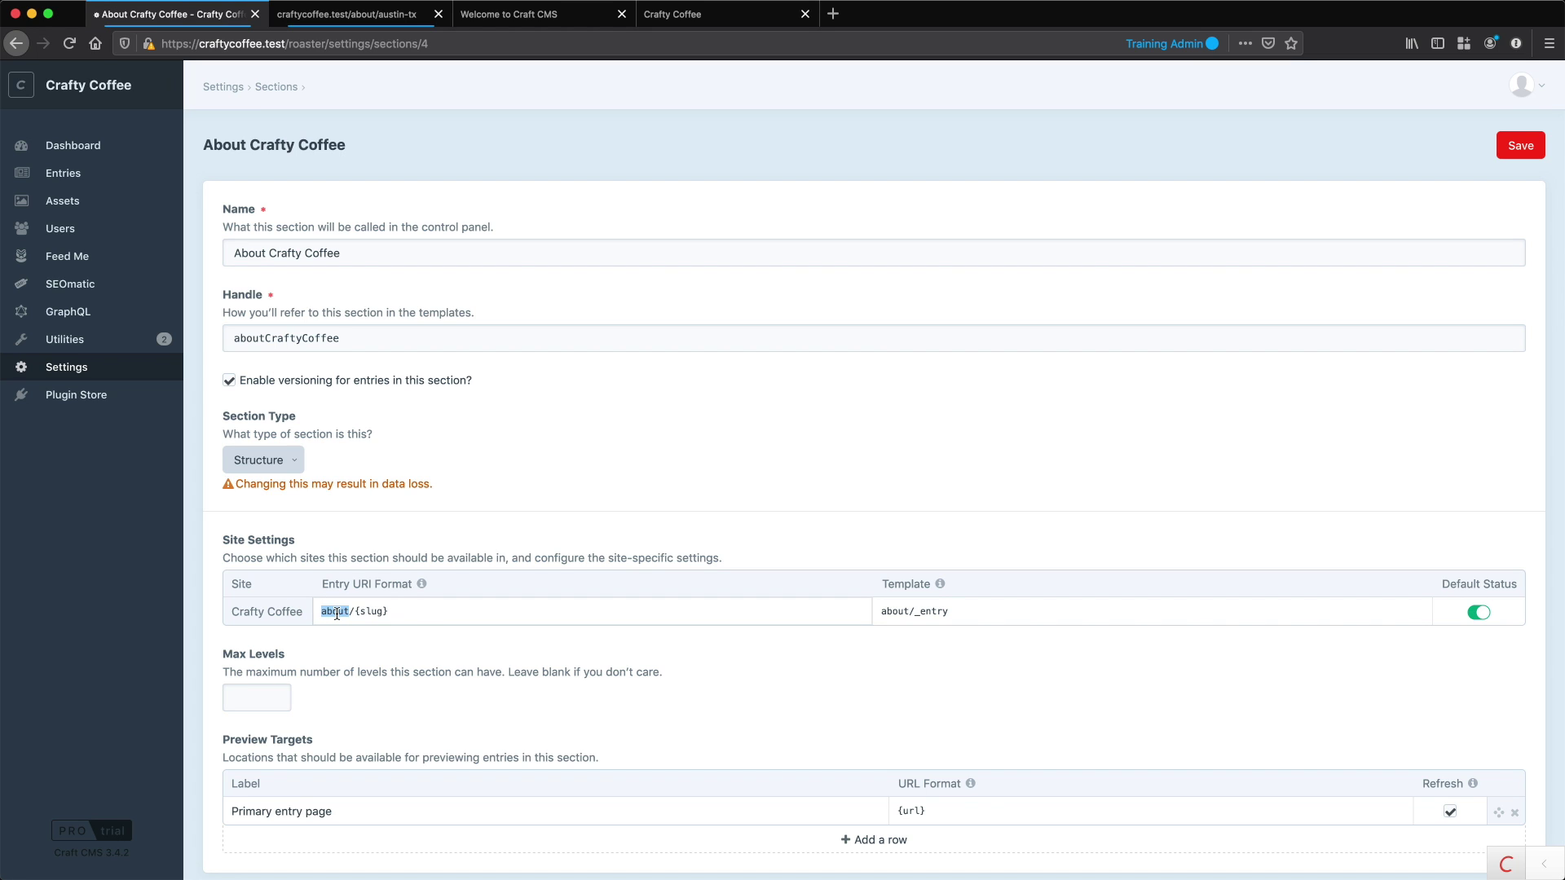
{"action": "key", "text": "BackSpace"}
{"action": "type", "text": "{parent.uri}"}
{"action": "left_click_drag", "start_coordinate": [387, 611], "coordinate": [314, 611]}
{"action": "left_click_drag", "start_coordinate": [389, 611], "coordinate": [318, 613]}
{"action": "double_click", "coordinate": [378, 611]}
{"action": "left_click_drag", "start_coordinate": [383, 611], "coordinate": [343, 613]}
{"action": "left_click", "coordinate": [1520, 144]}
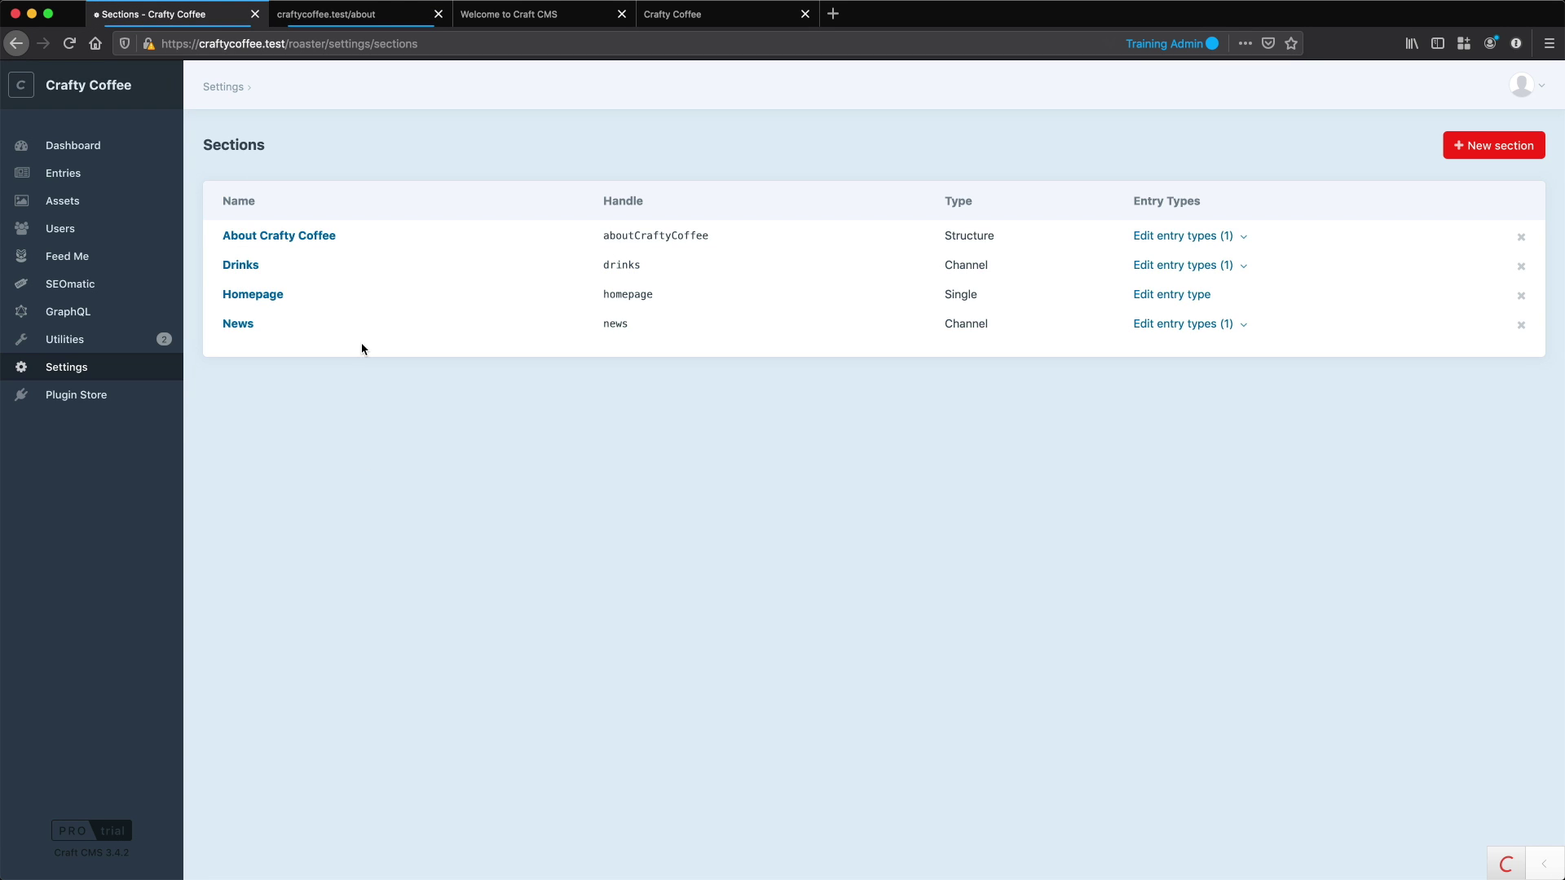
Check the About Crafty Coffee section's {parent.uri}/{slug} URI format, then go to the Fields settings.
{"action": "double_click", "coordinate": [326, 241]}
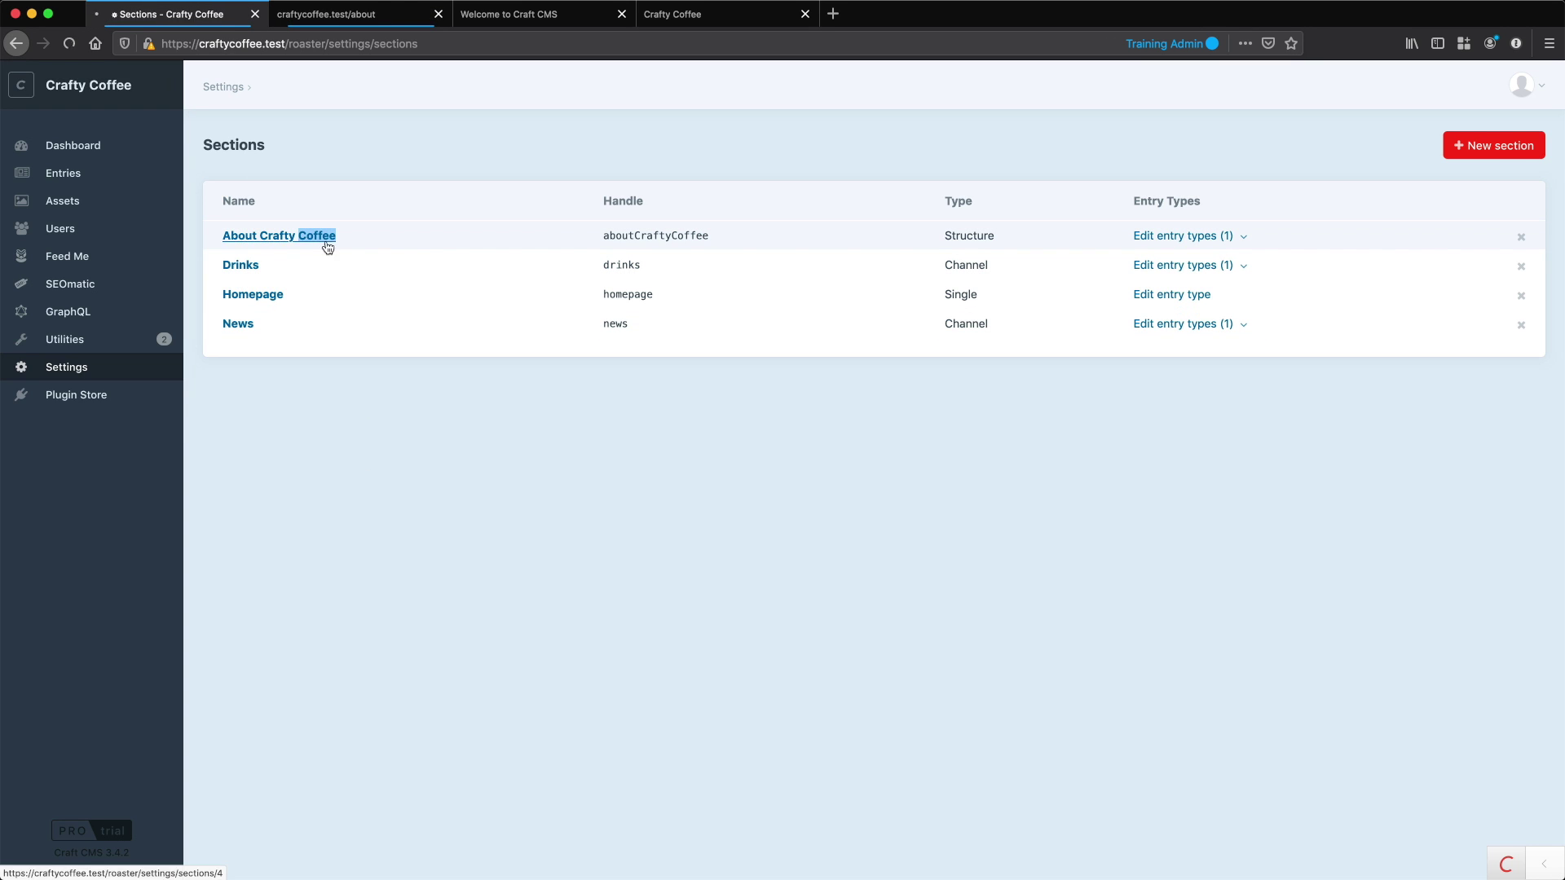
{"action": "scroll", "coordinate": [499, 624], "scroll_direction": "down", "scroll_amount": 1}
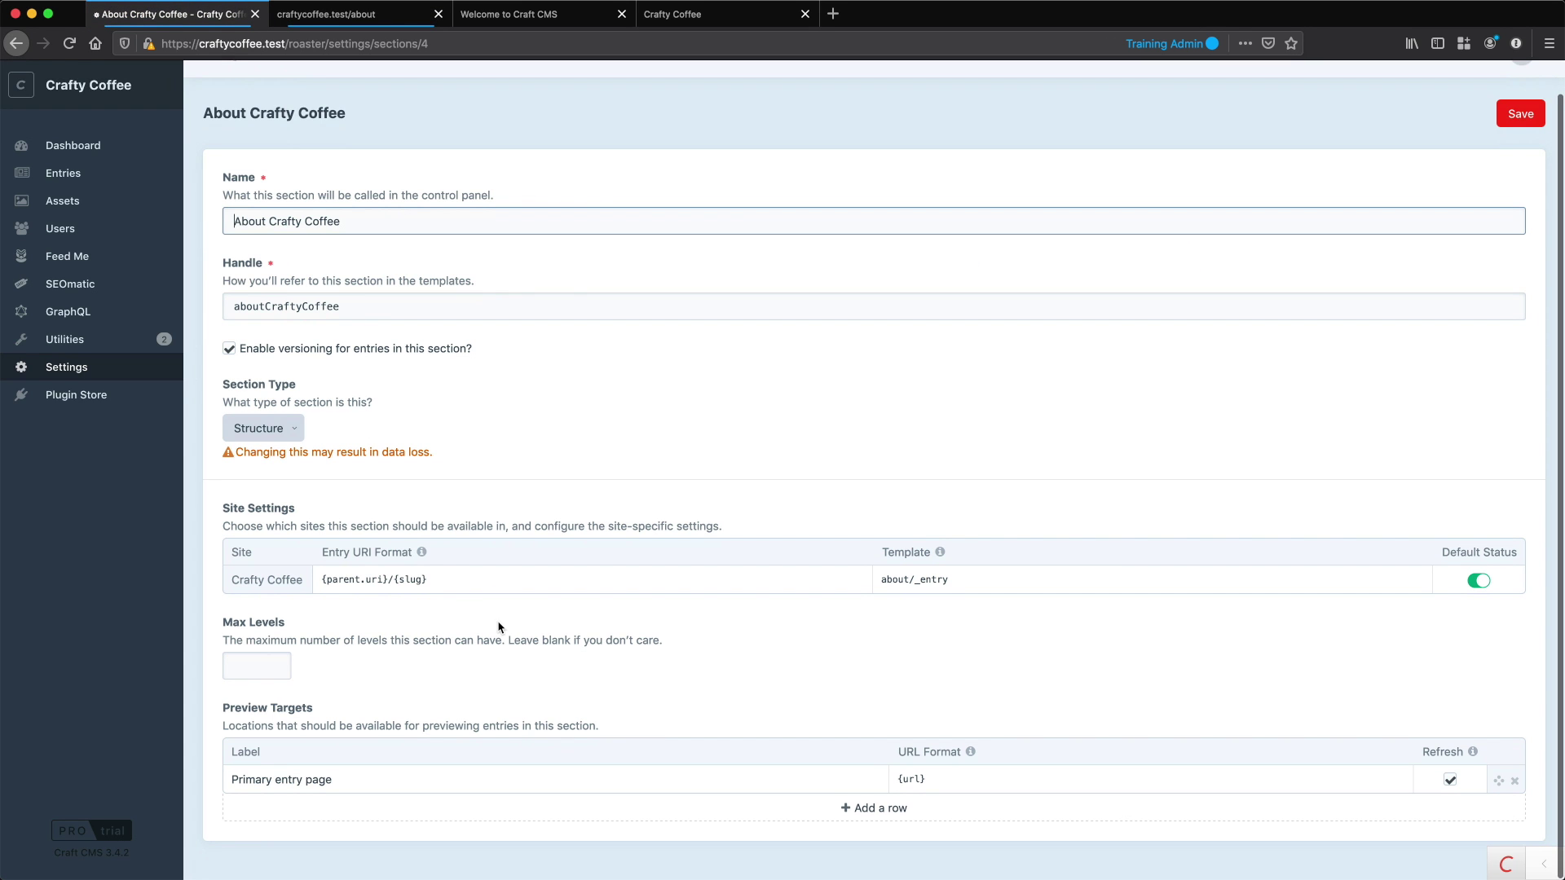
{"action": "left_click_drag", "start_coordinate": [425, 582], "coordinate": [285, 584]}
{"action": "left_click", "coordinate": [428, 578]}
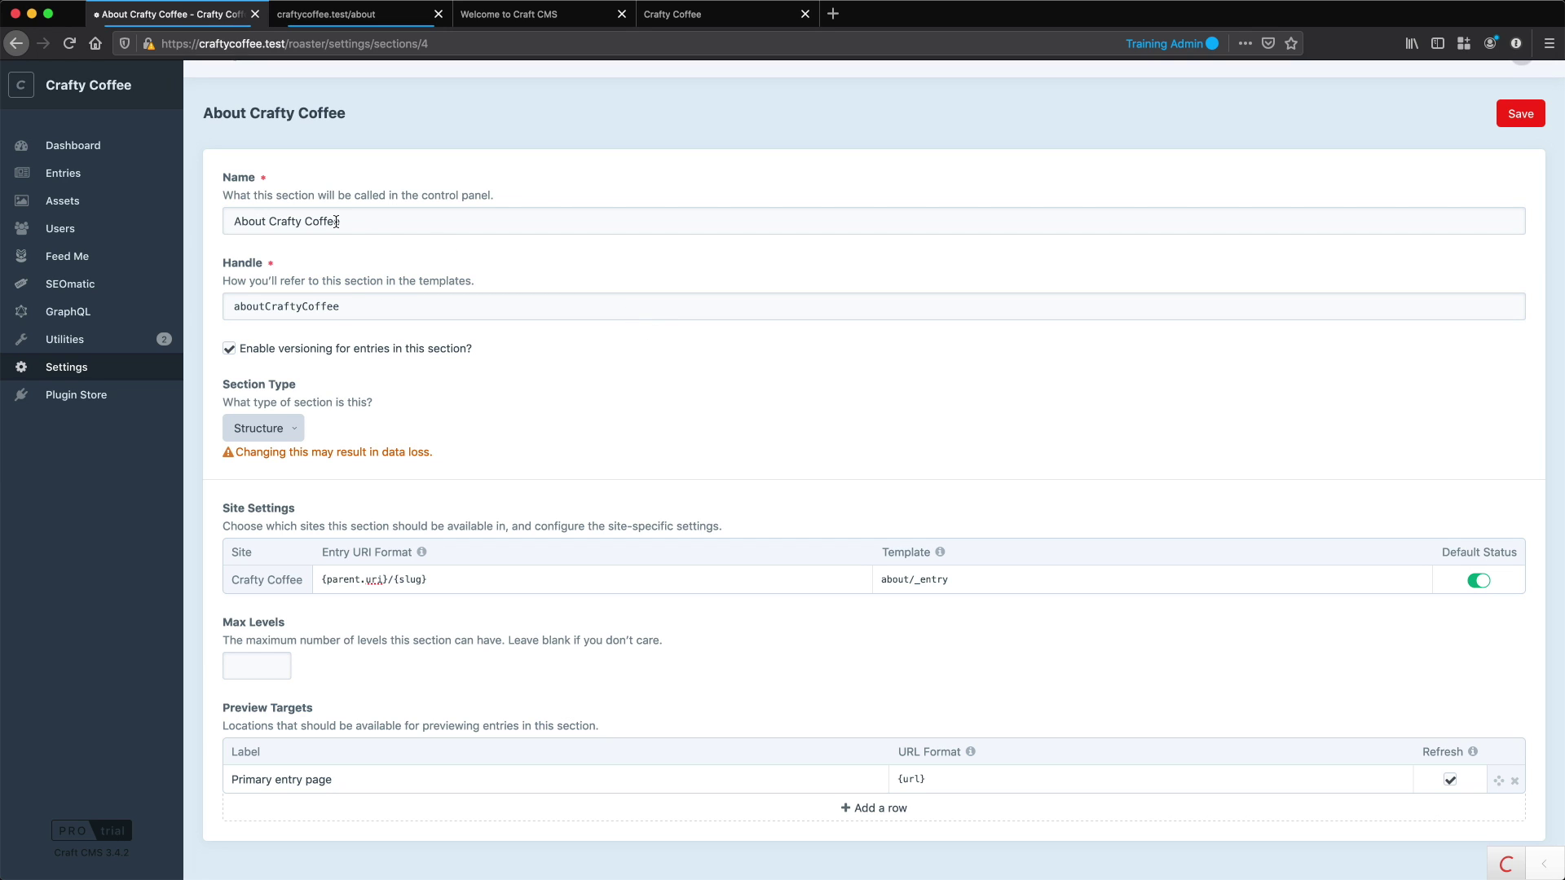
{"action": "left_click", "coordinate": [78, 367]}
{"action": "left_click", "coordinate": [273, 424]}
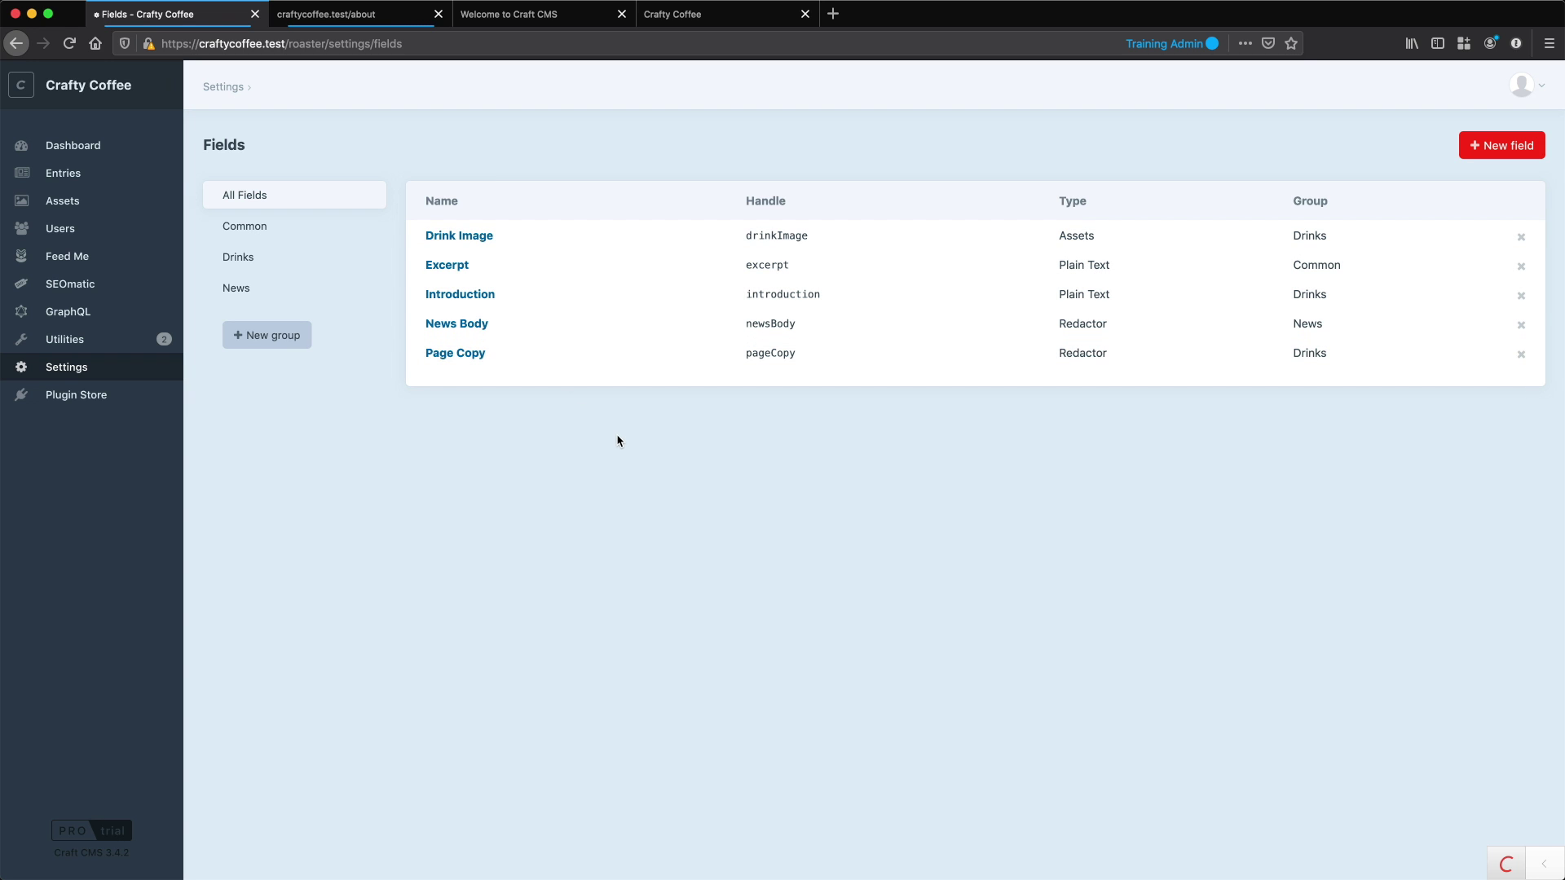
Load the static Crafty Coffee site's /about page in Firefox.
{"action": "left_click", "coordinate": [689, 16]}
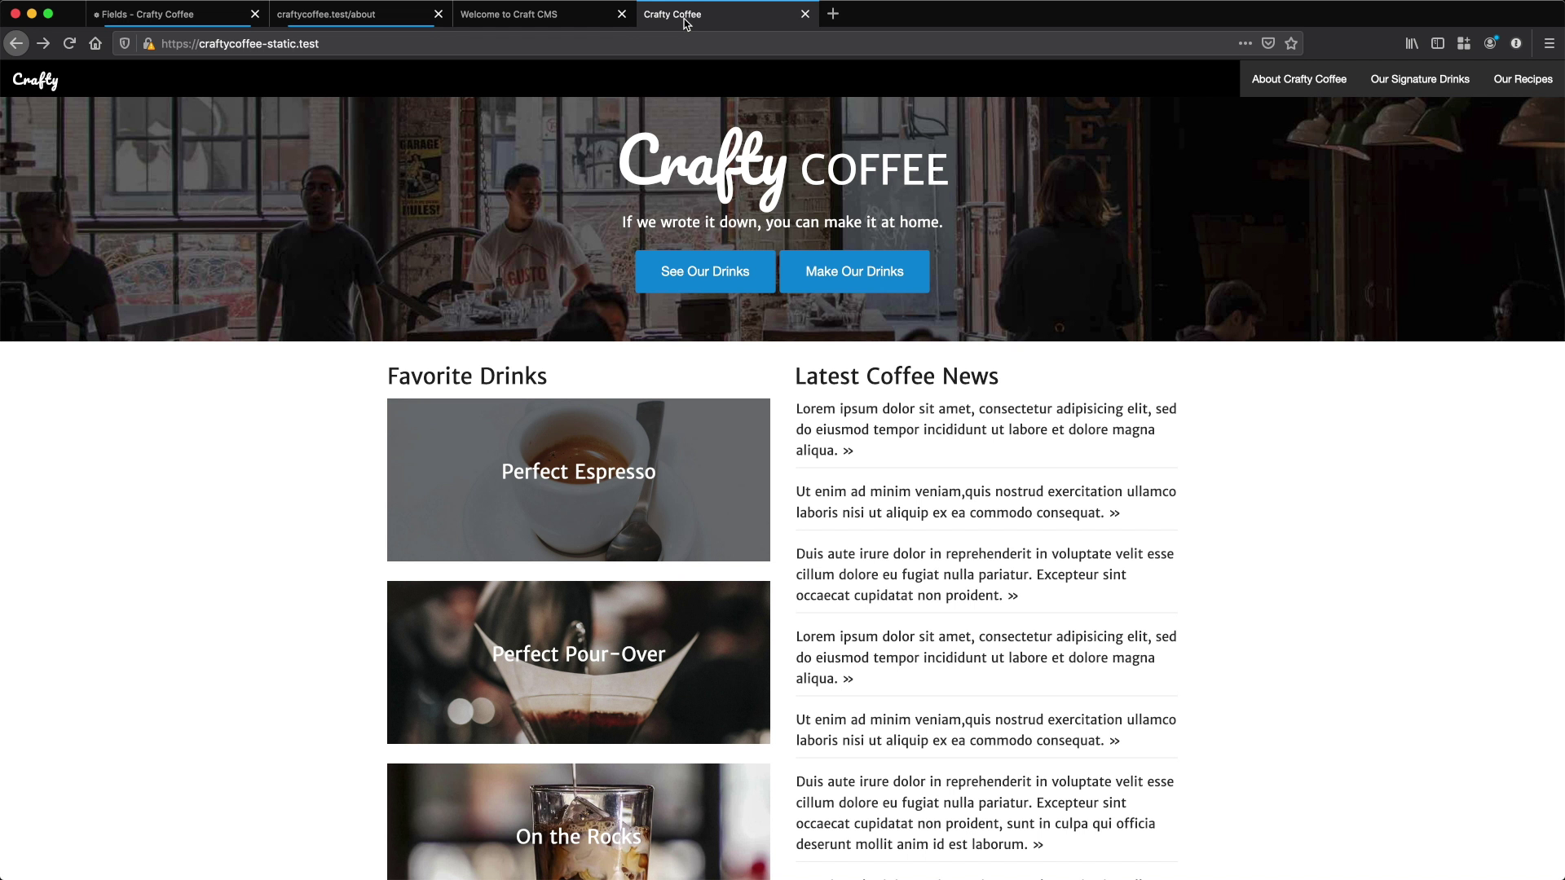
{"action": "left_click", "coordinate": [346, 49]}
{"action": "left_click", "coordinate": [362, 47]}
{"action": "type", "text": "/about"}
{"action": "key", "text": "Return"}
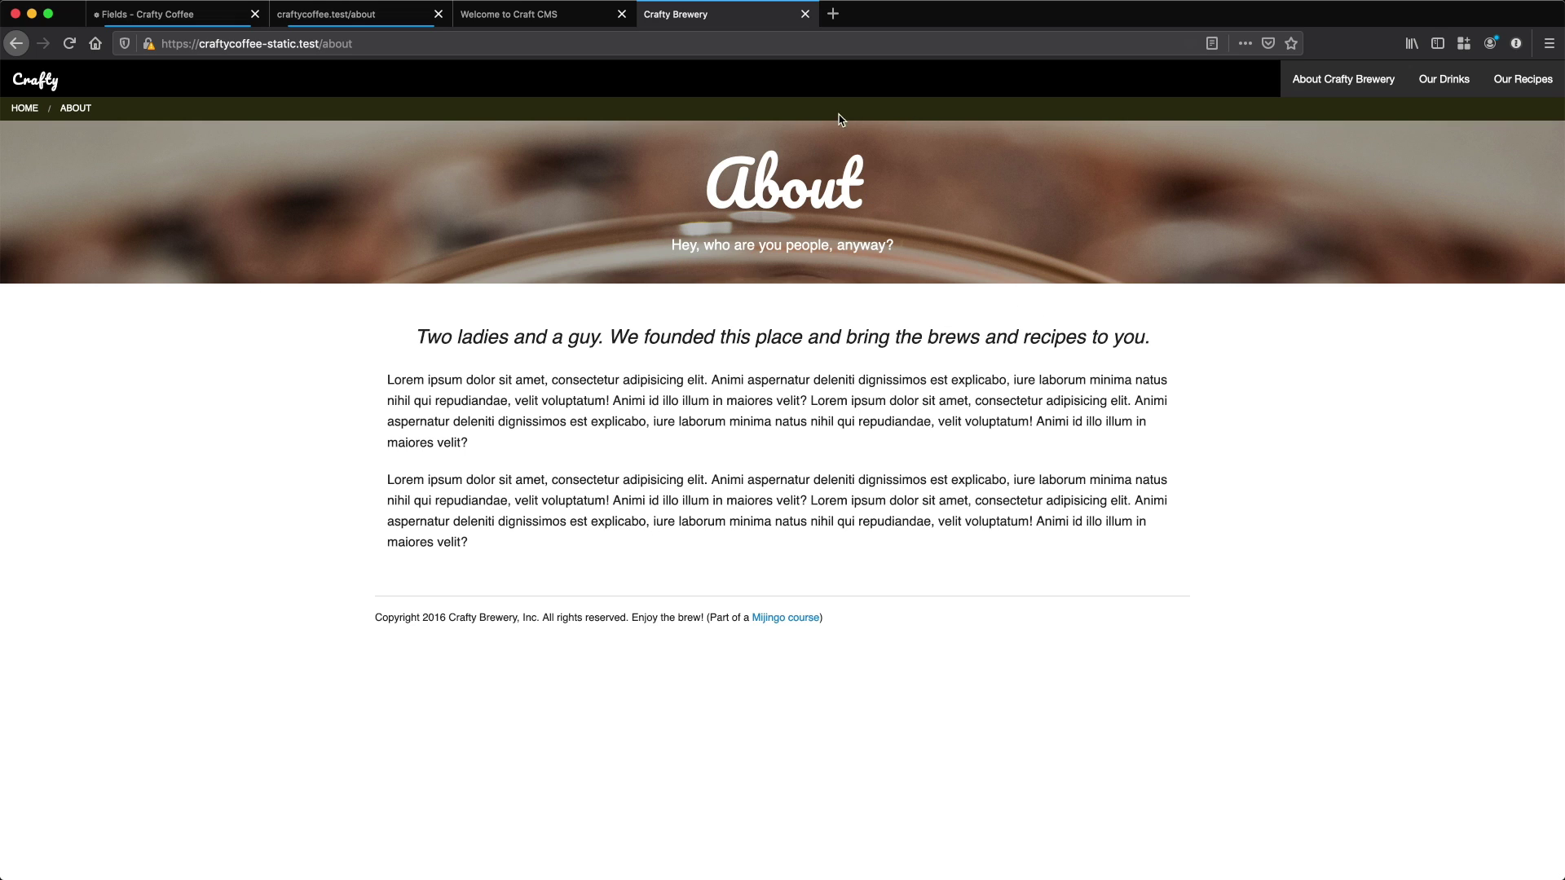
Select the About heading, subtitle, italic intro line and two body paragraphs for review.
{"action": "double_click", "coordinate": [736, 185]}
{"action": "left_click_drag", "start_coordinate": [916, 245], "coordinate": [656, 258]}
{"action": "triple_click", "coordinate": [604, 329]}
{"action": "left_click_drag", "start_coordinate": [387, 380], "coordinate": [541, 552]}
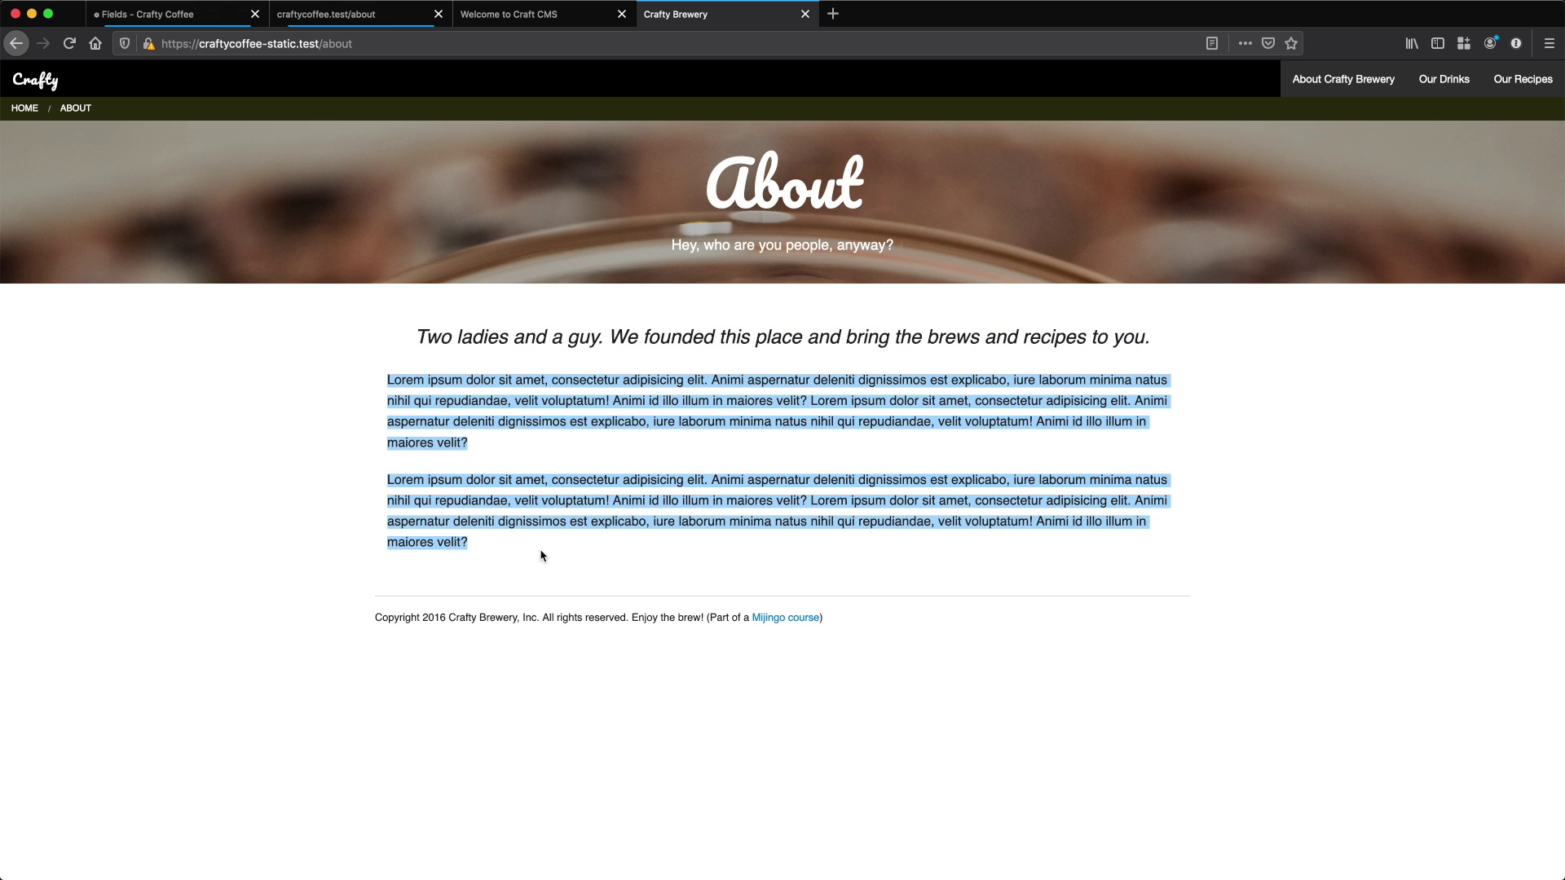
{"action": "left_click", "coordinate": [541, 552]}
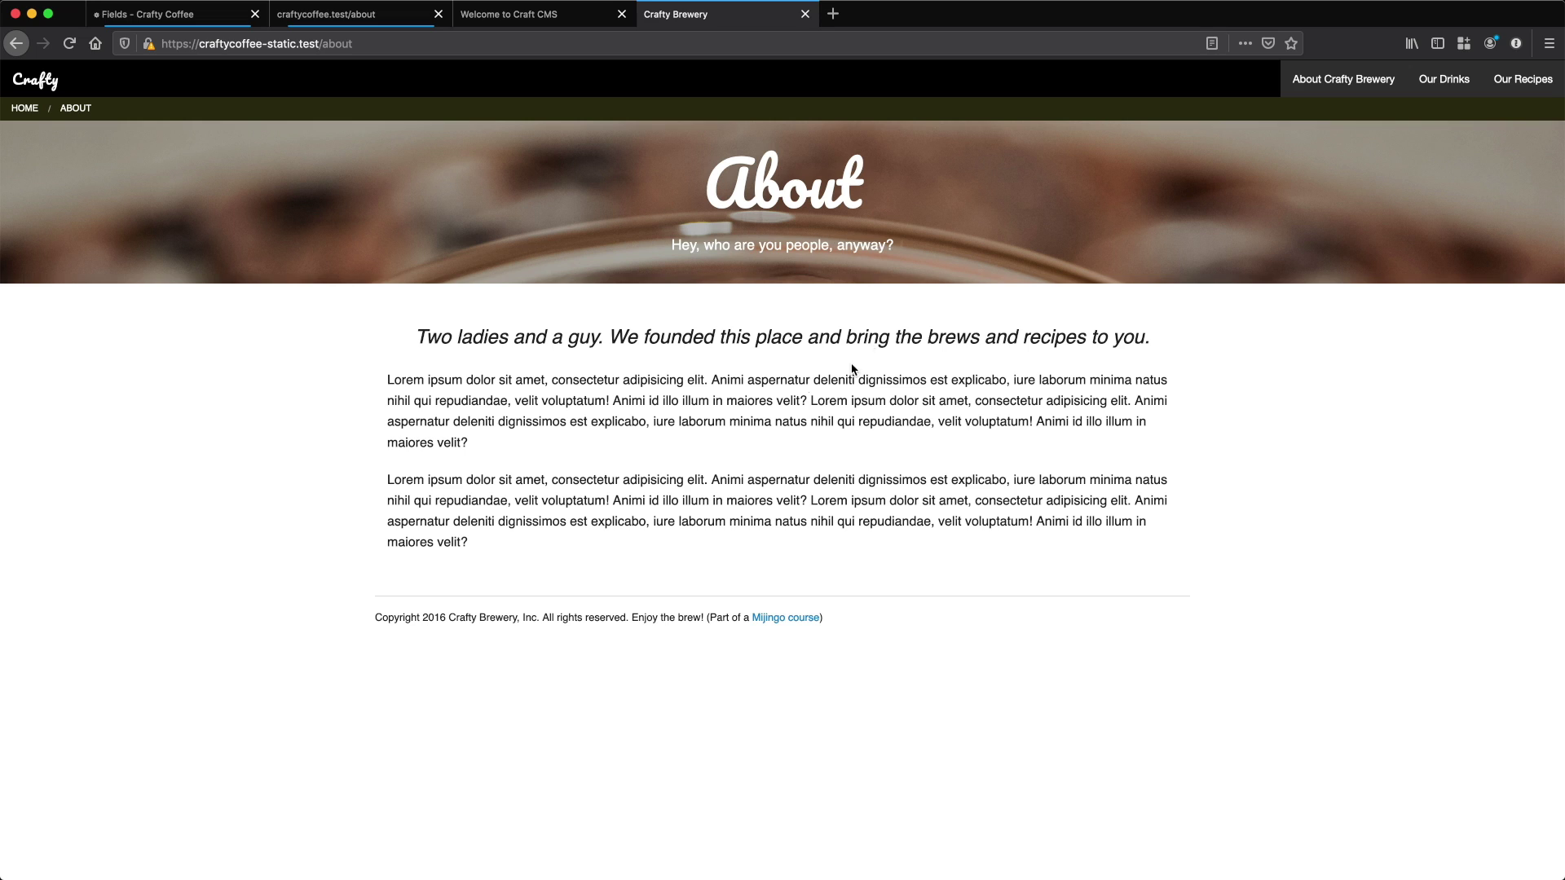